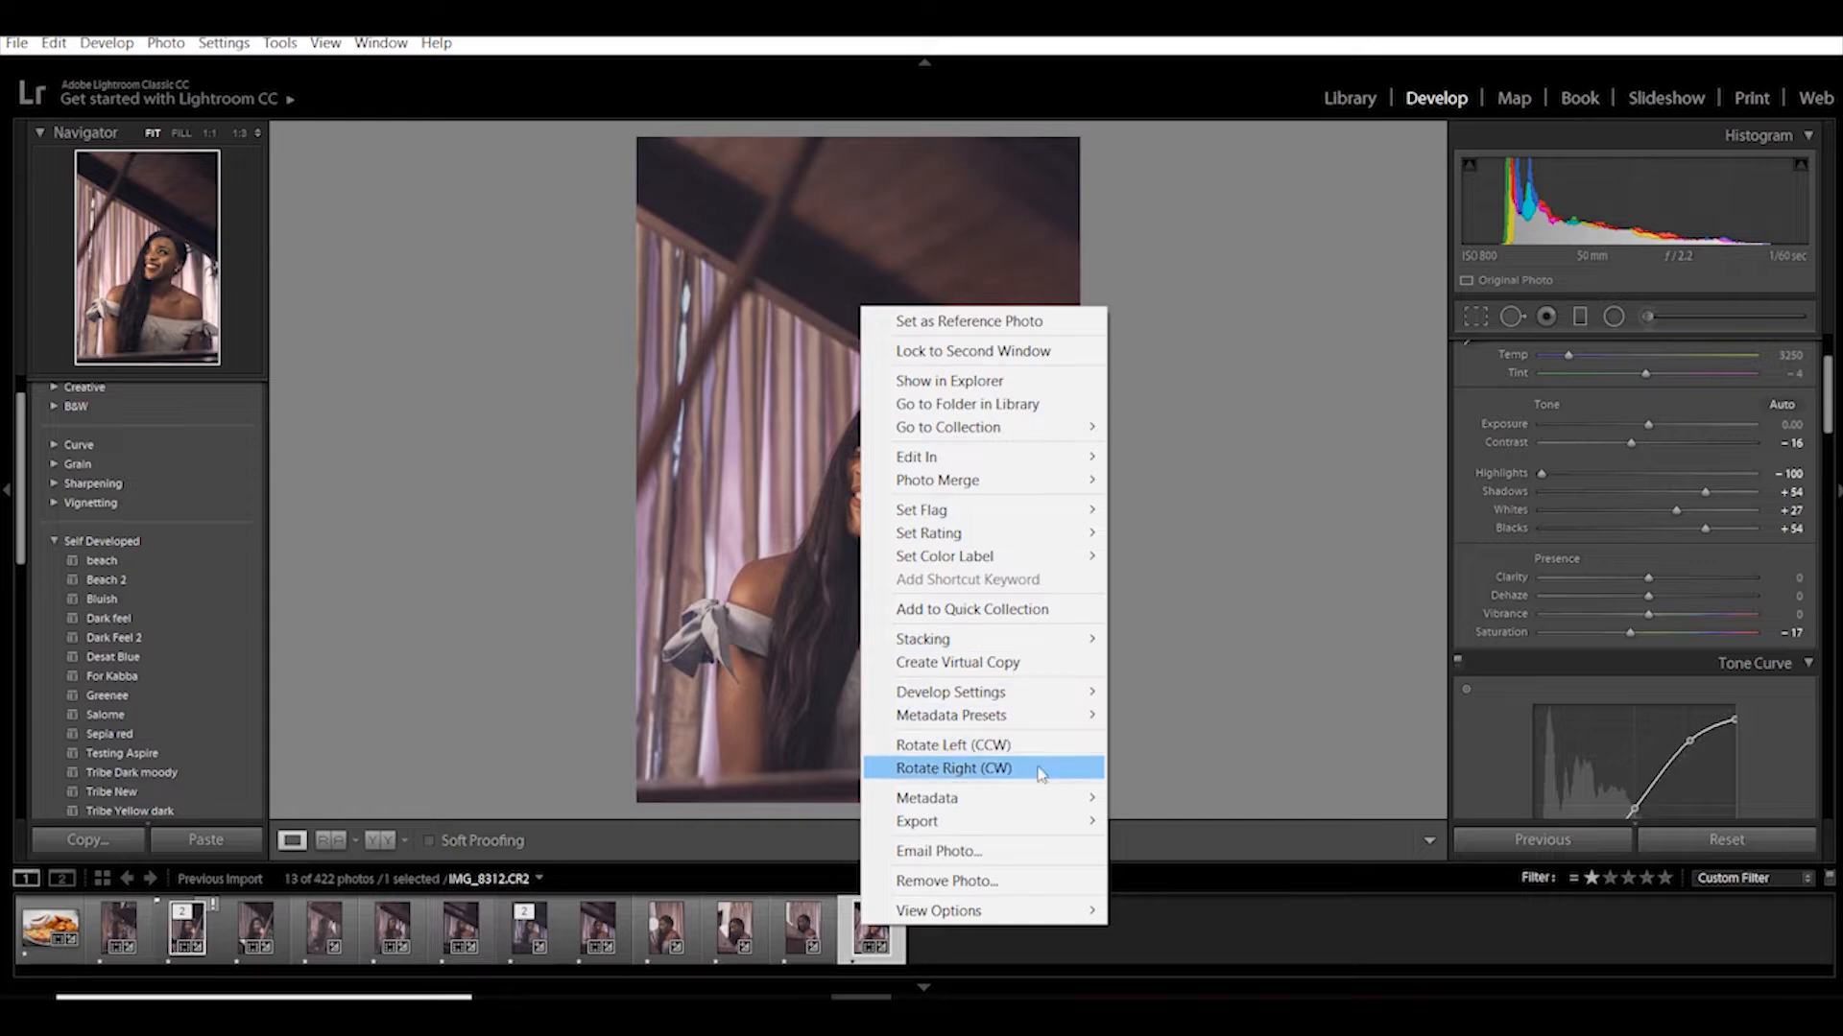
Step: Create a virtual copy of the selected portrait and reset all of the copy's develop settings
left_click(1042, 667)
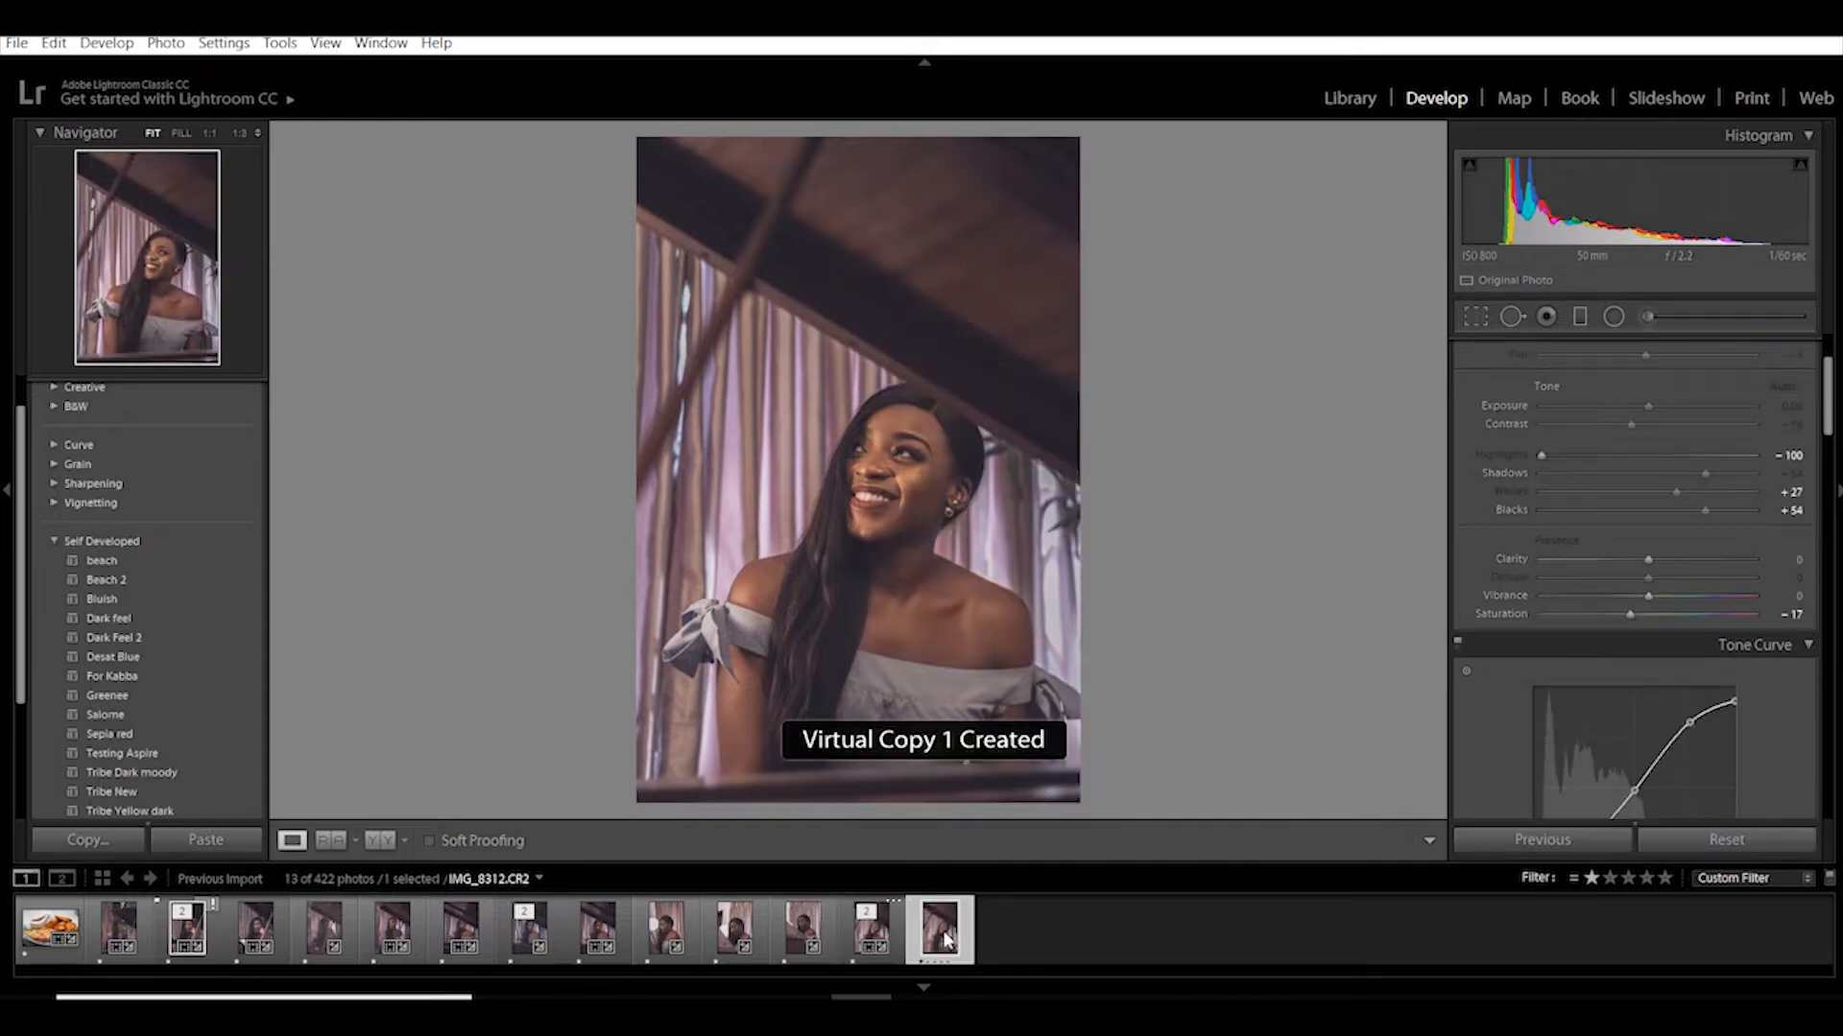
left_click(1768, 843)
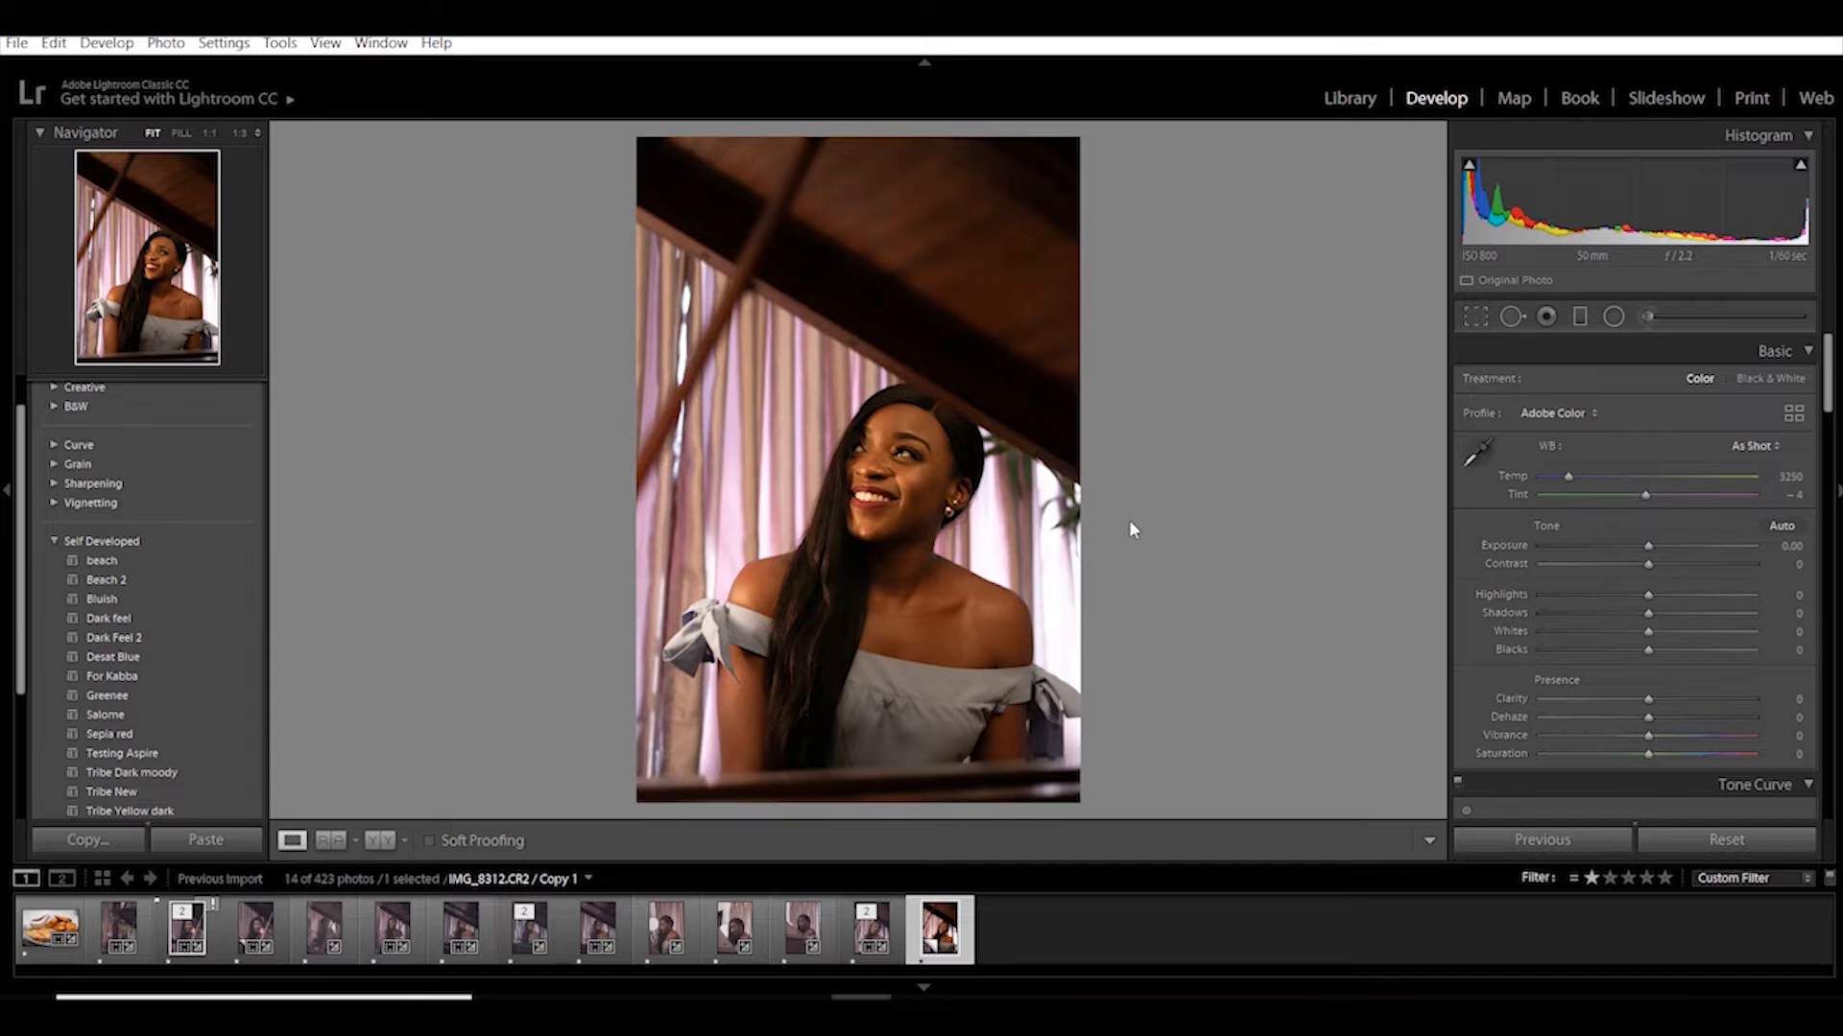
Step: Straighten the photo with the crop tool, starting from the automatic angle and rotating the frame by hand to about -0.11
key("r")
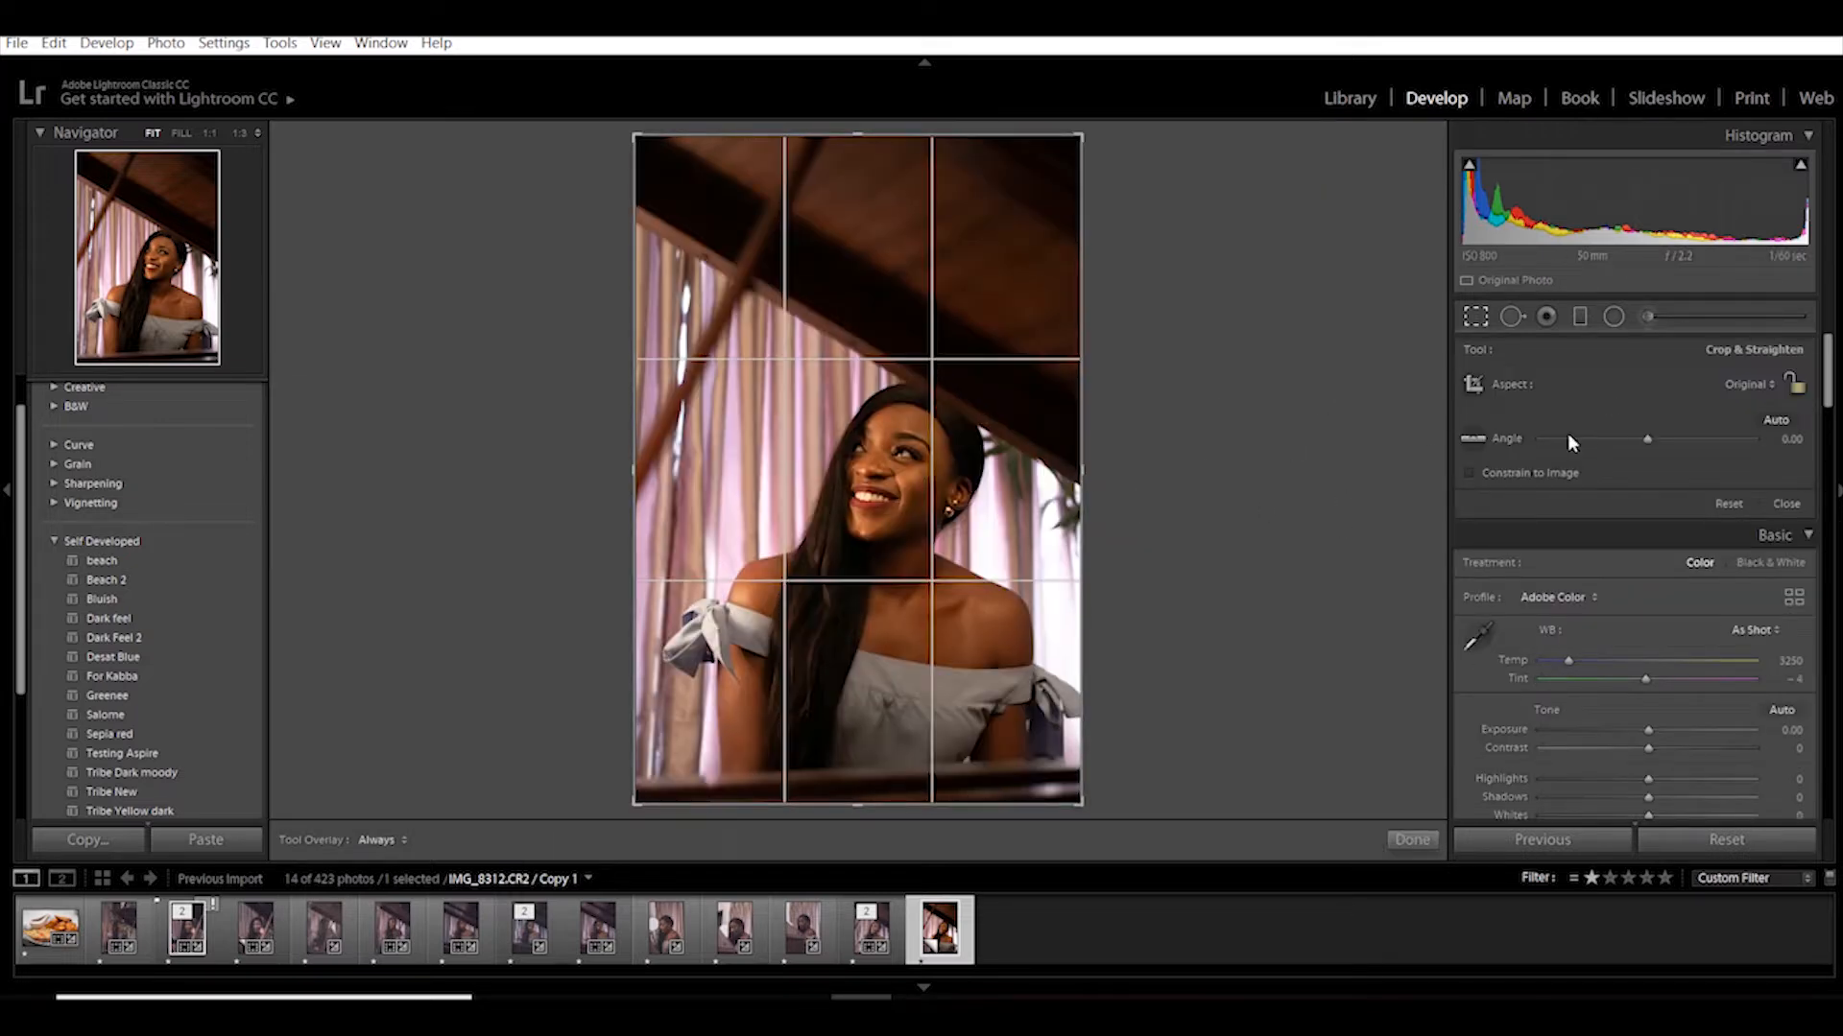
left_click(1772, 420)
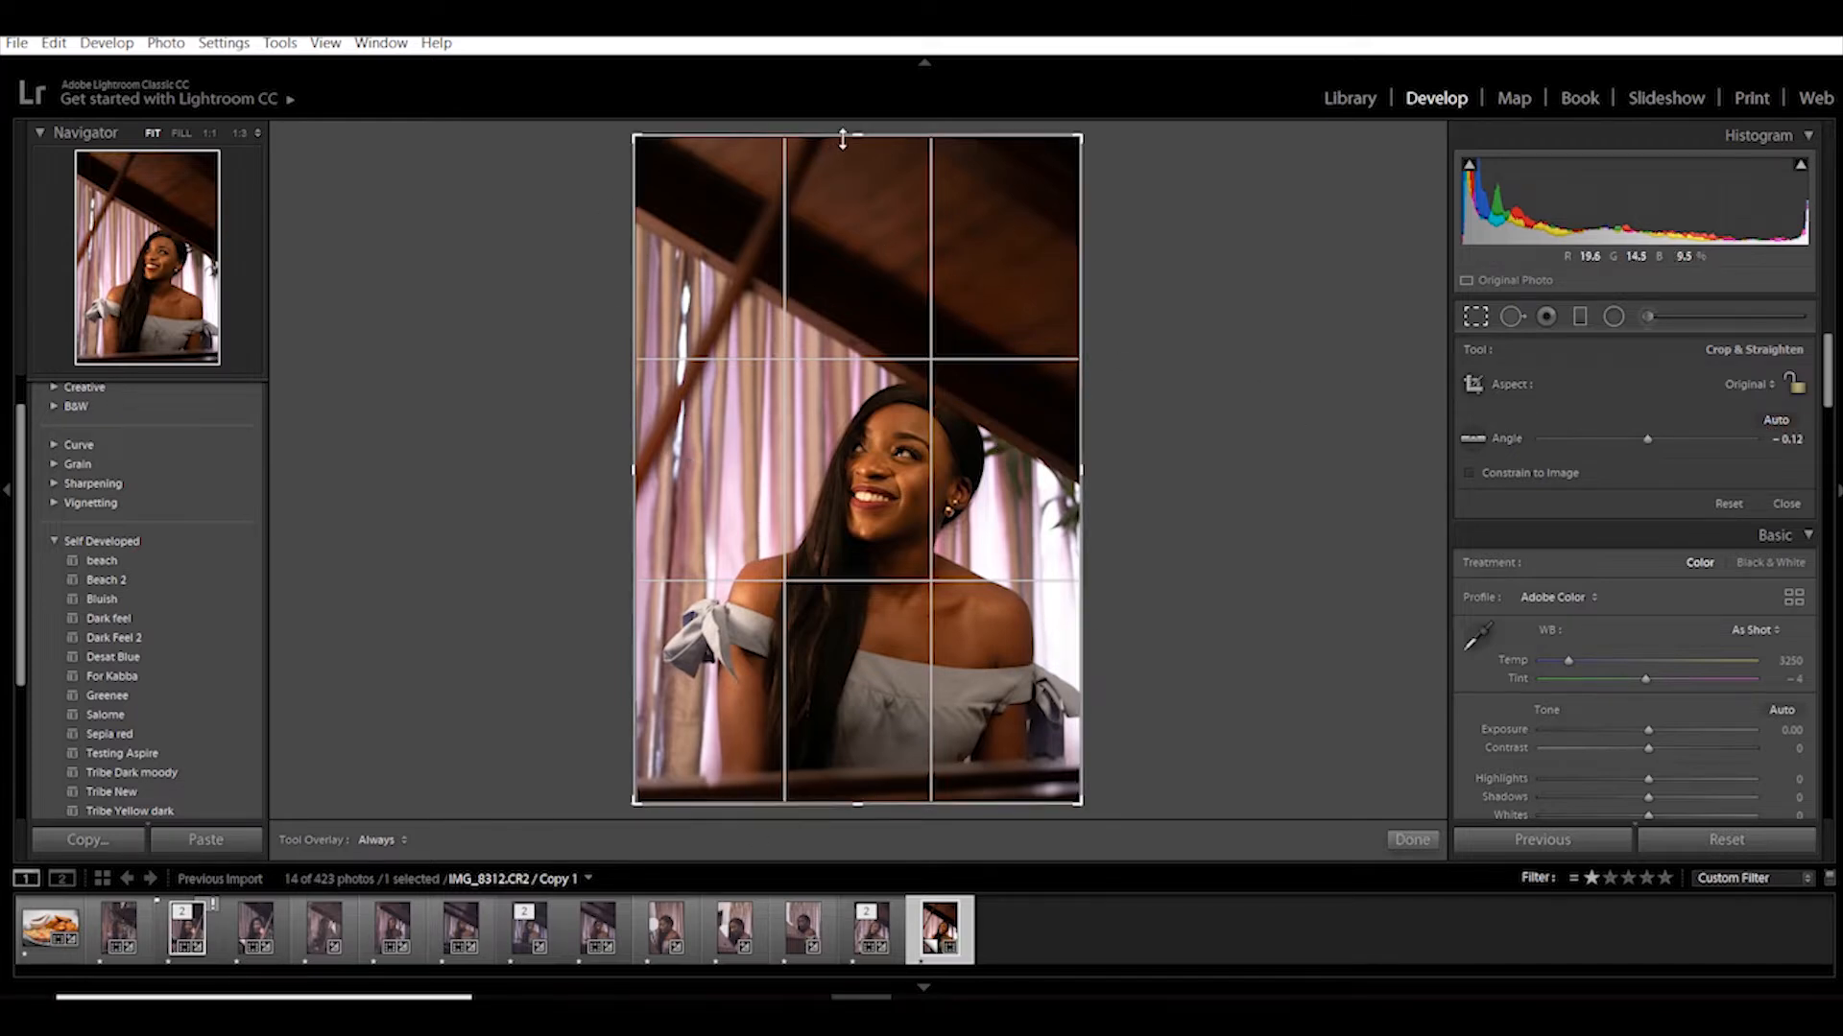
left_click_drag(842, 132, 850, 127)
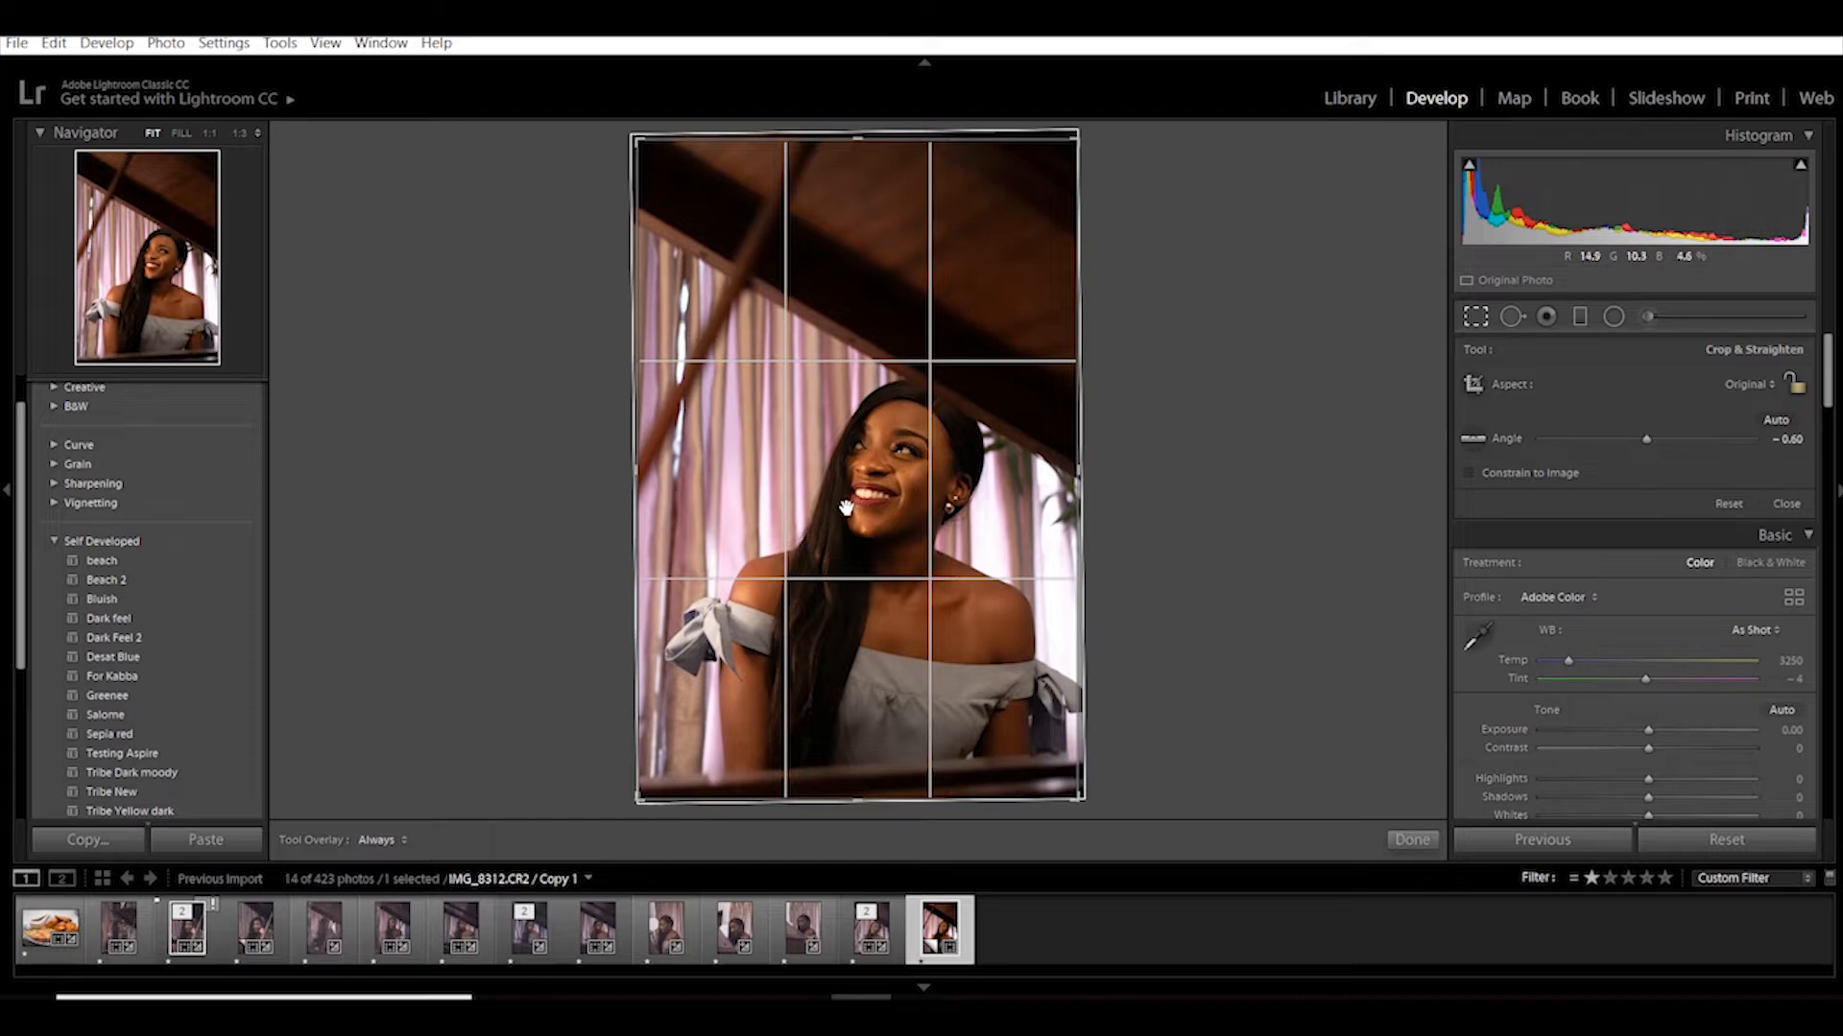
left_click(1411, 840)
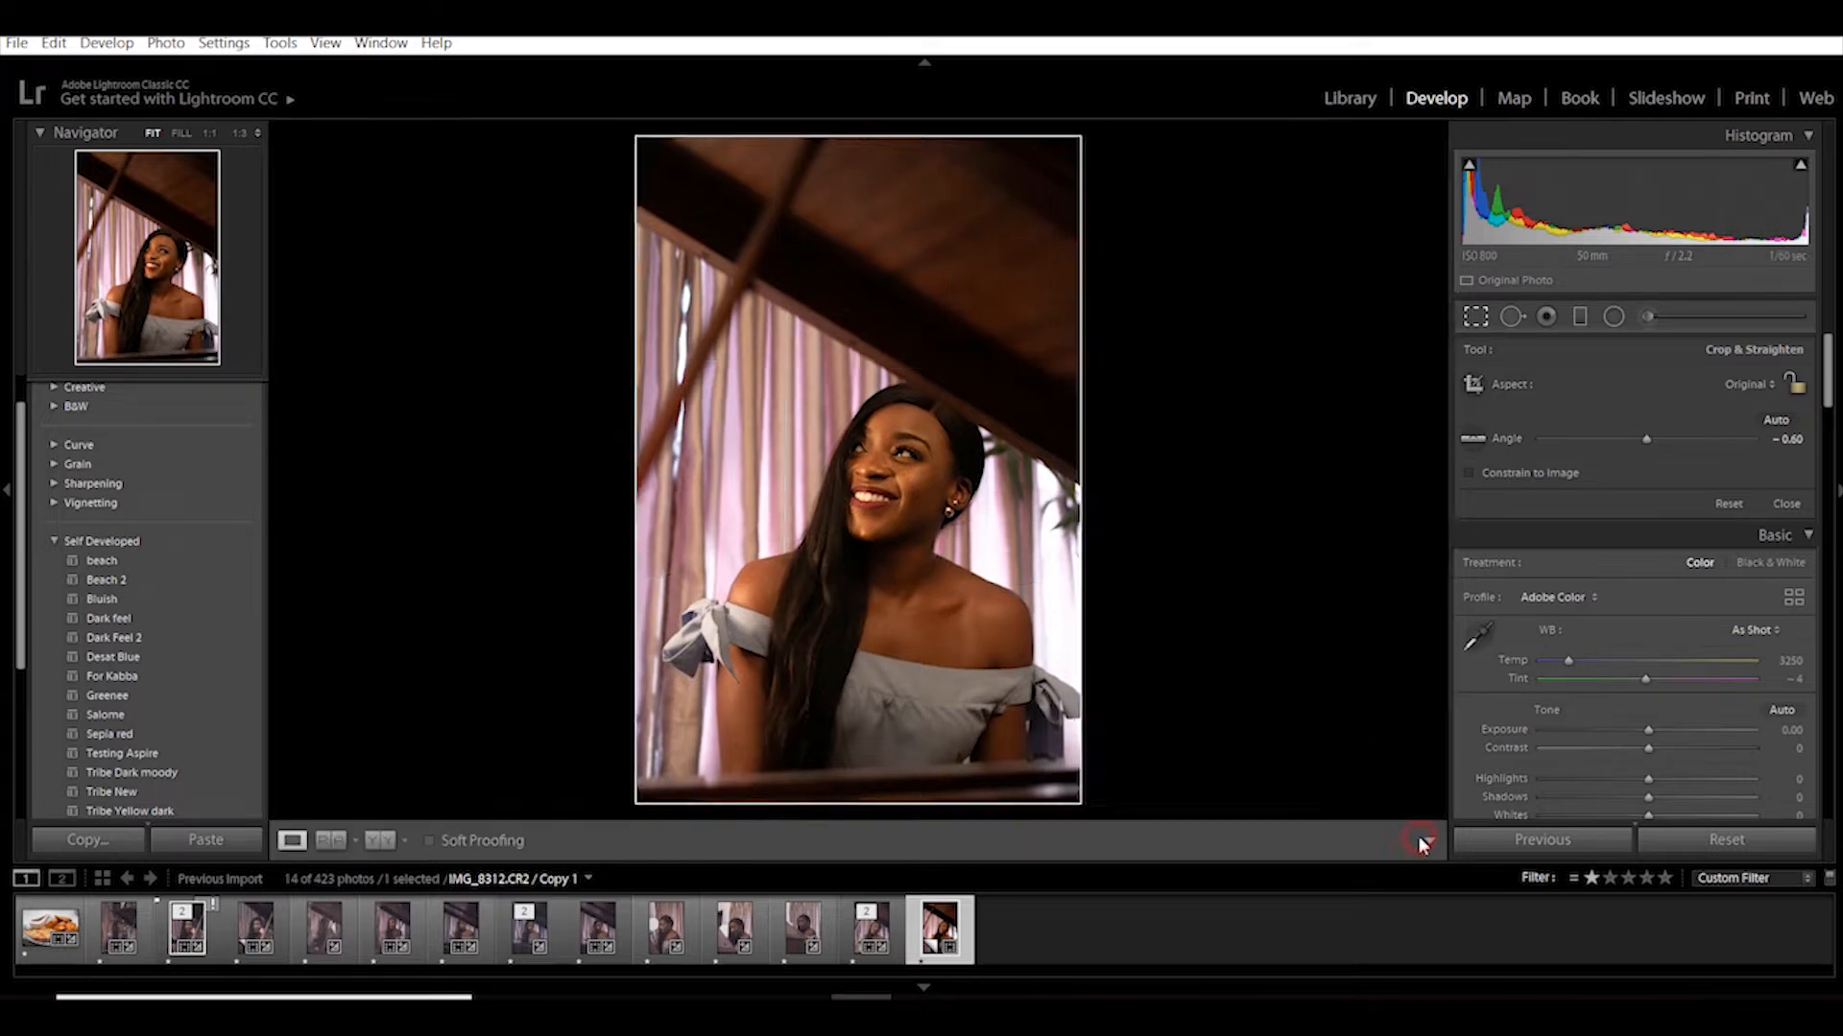
key("r")
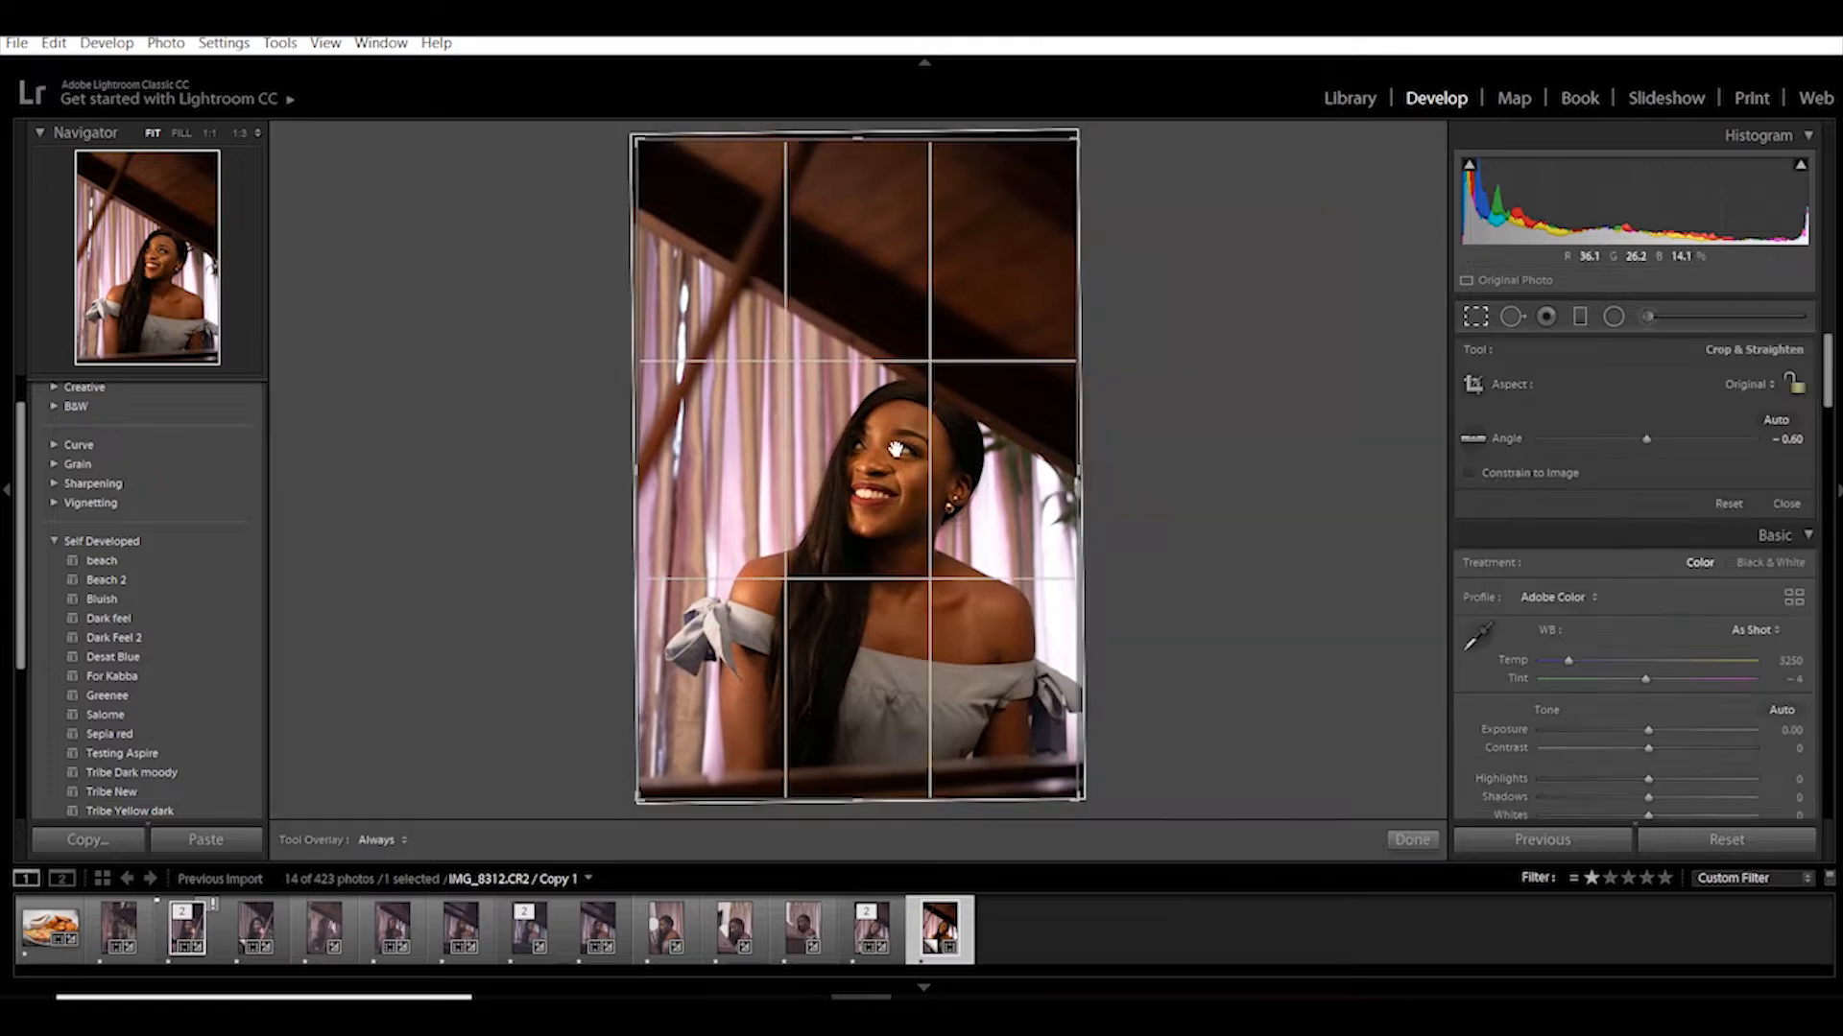
left_click_drag(853, 131, 856, 132)
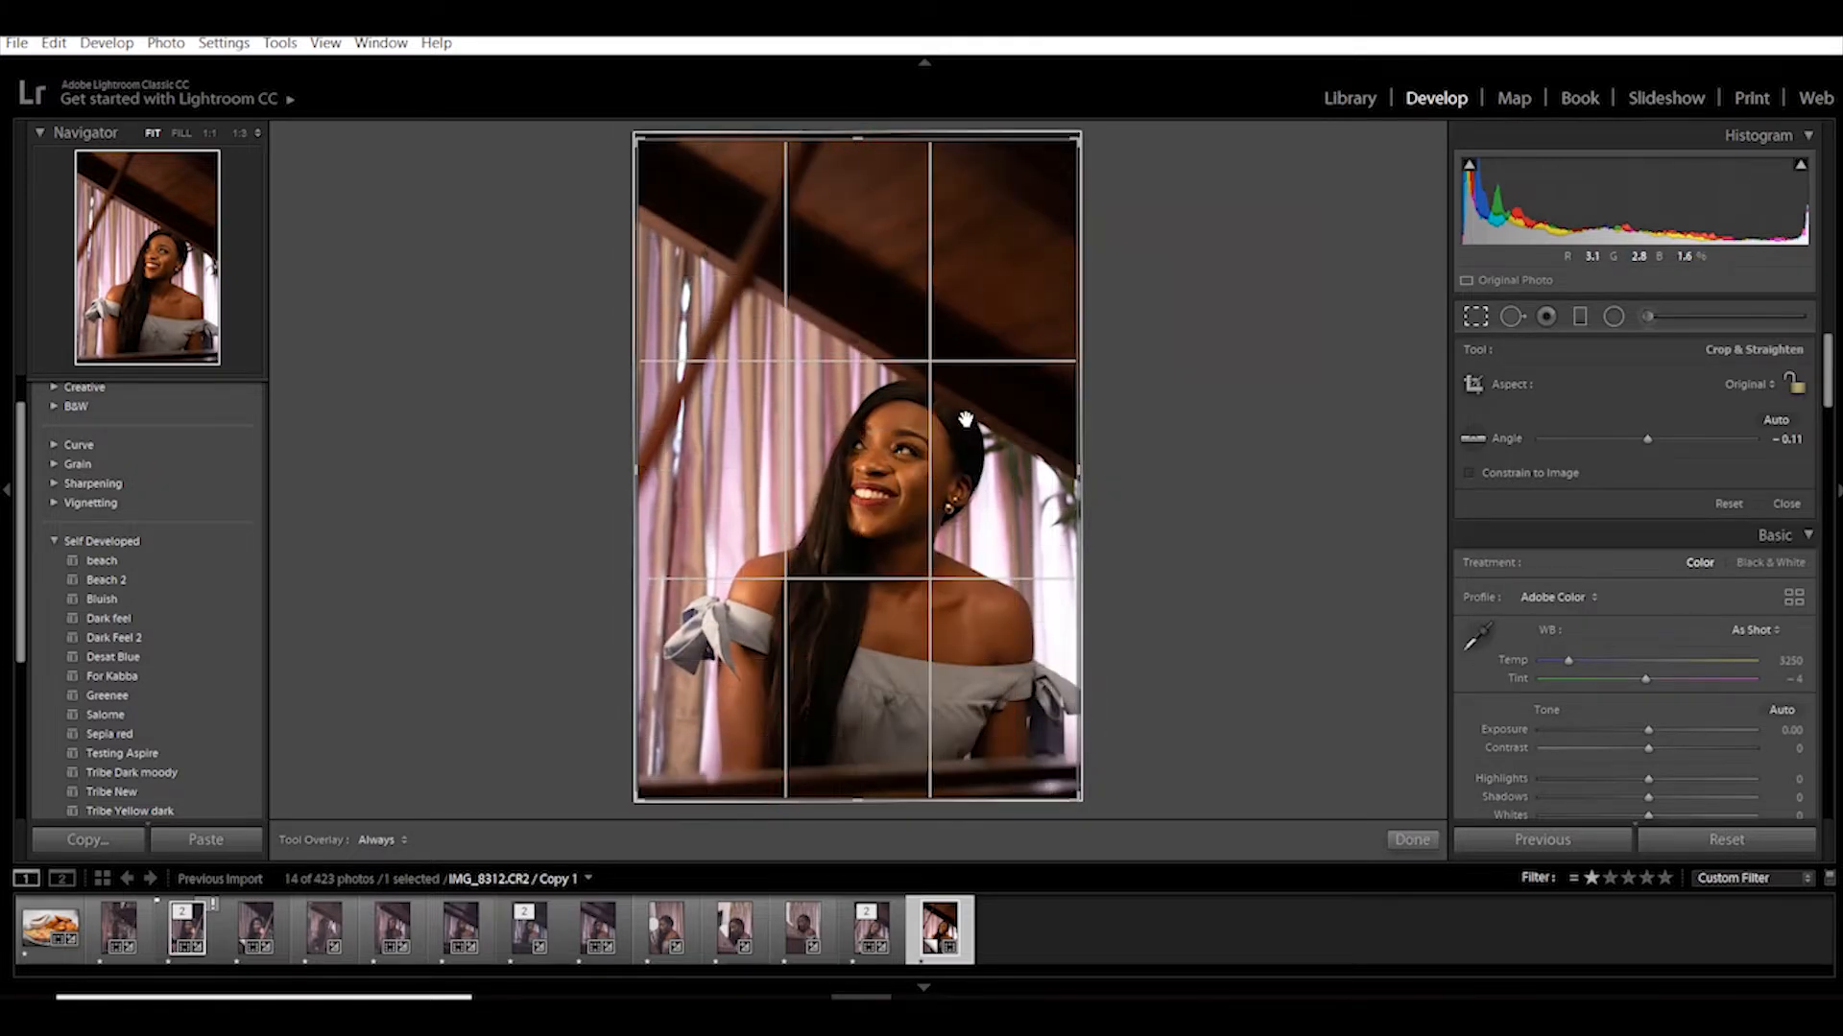
left_click_drag(858, 134, 860, 132)
key("Return")
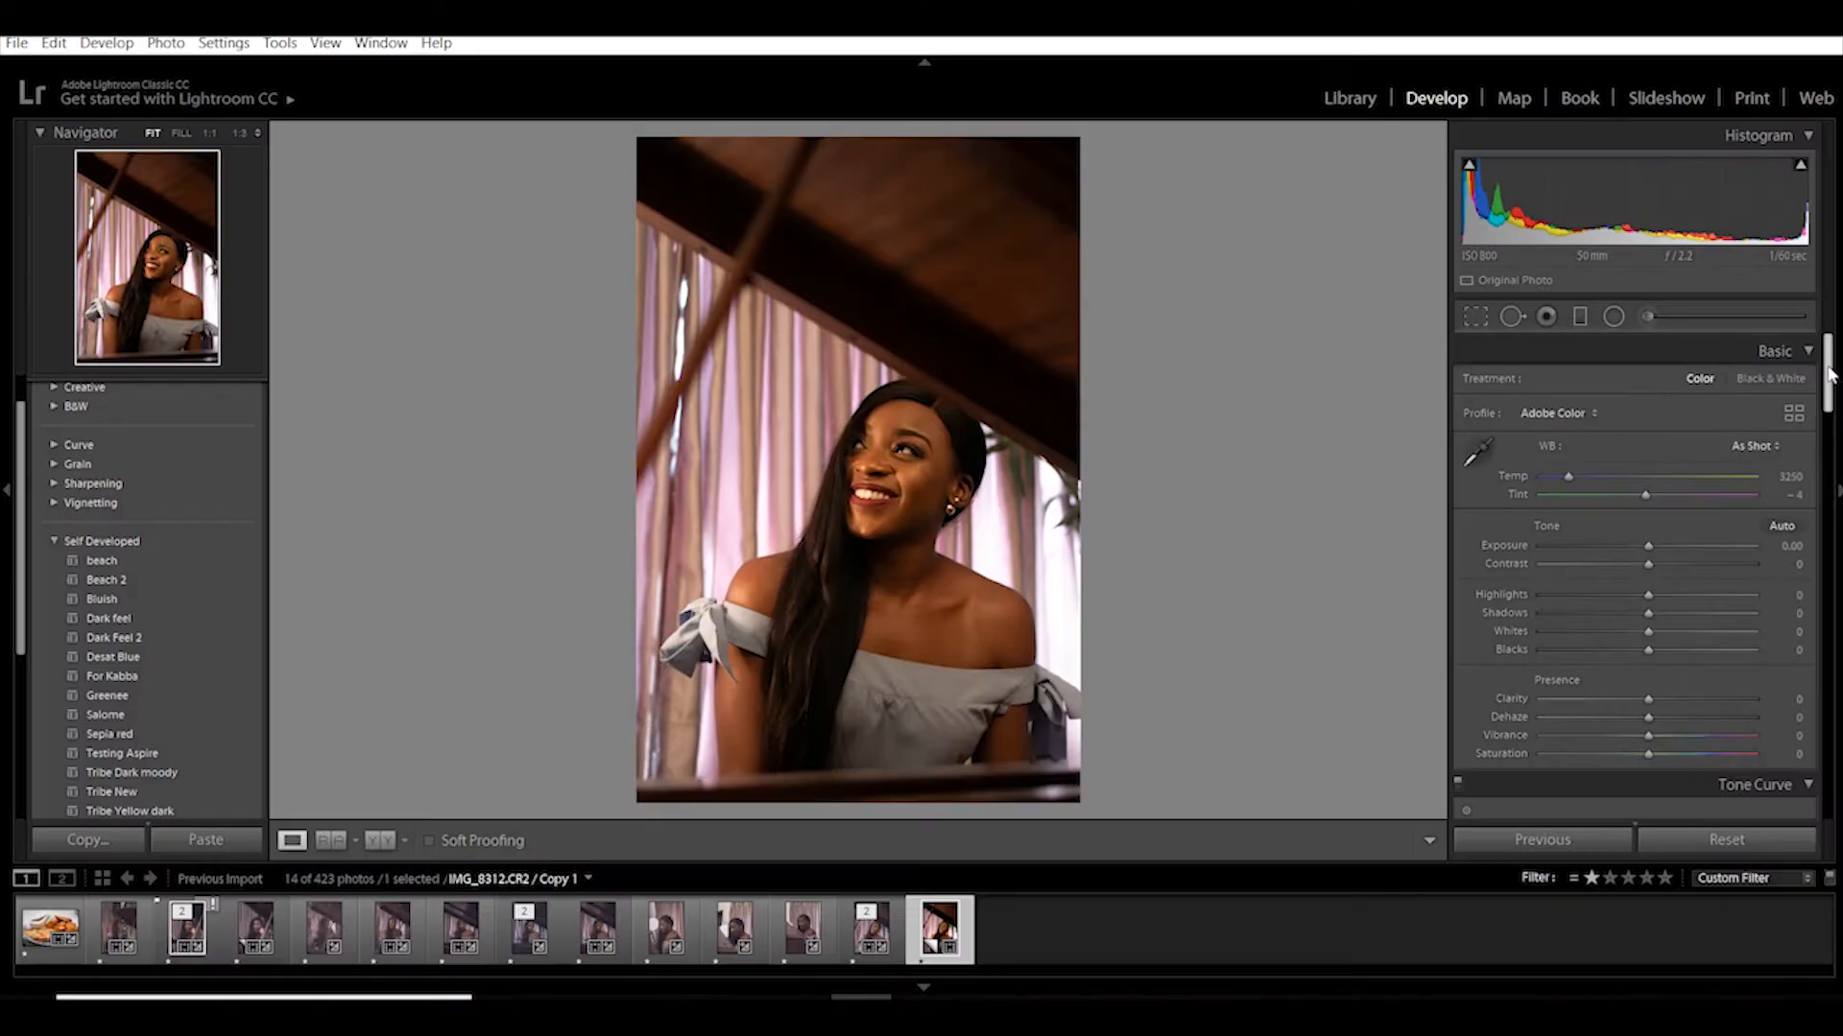
Step: Turn on Remove Chromatic Aberration and Enable Profile Corrections in the lens corrections
left_click_drag(1828, 374, 1836, 683)
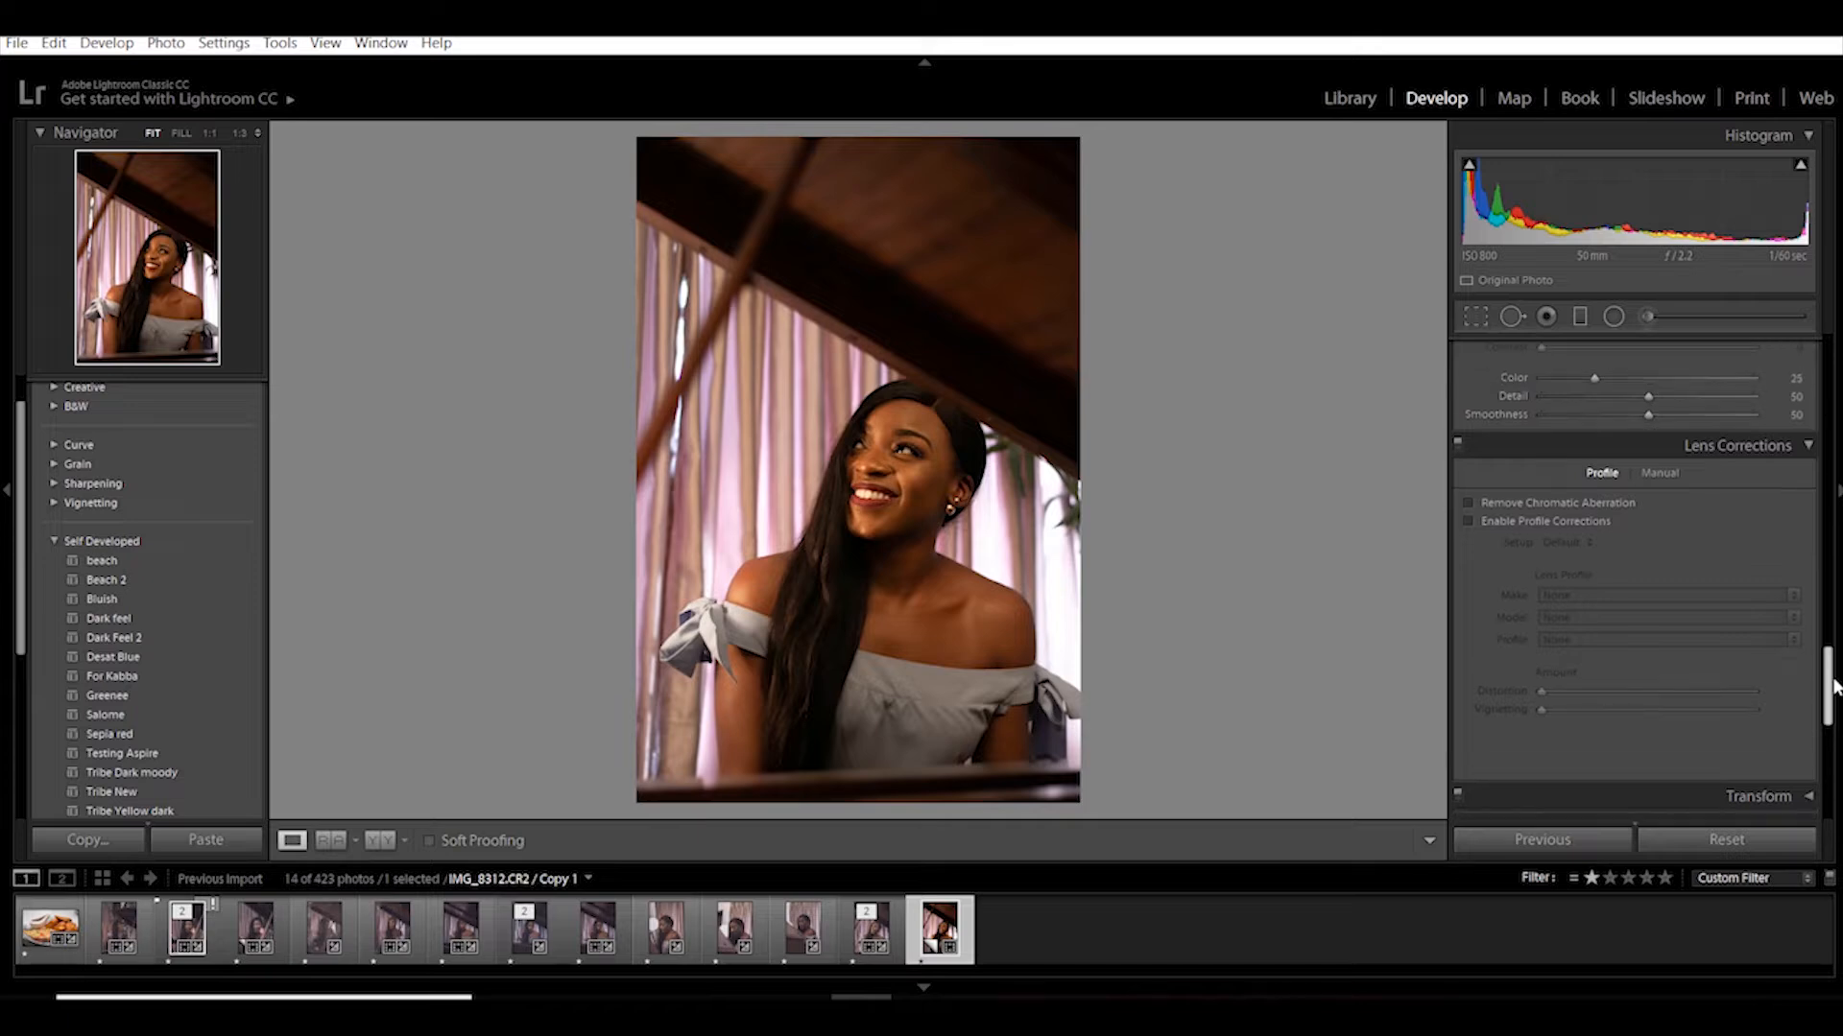
left_click(1478, 511)
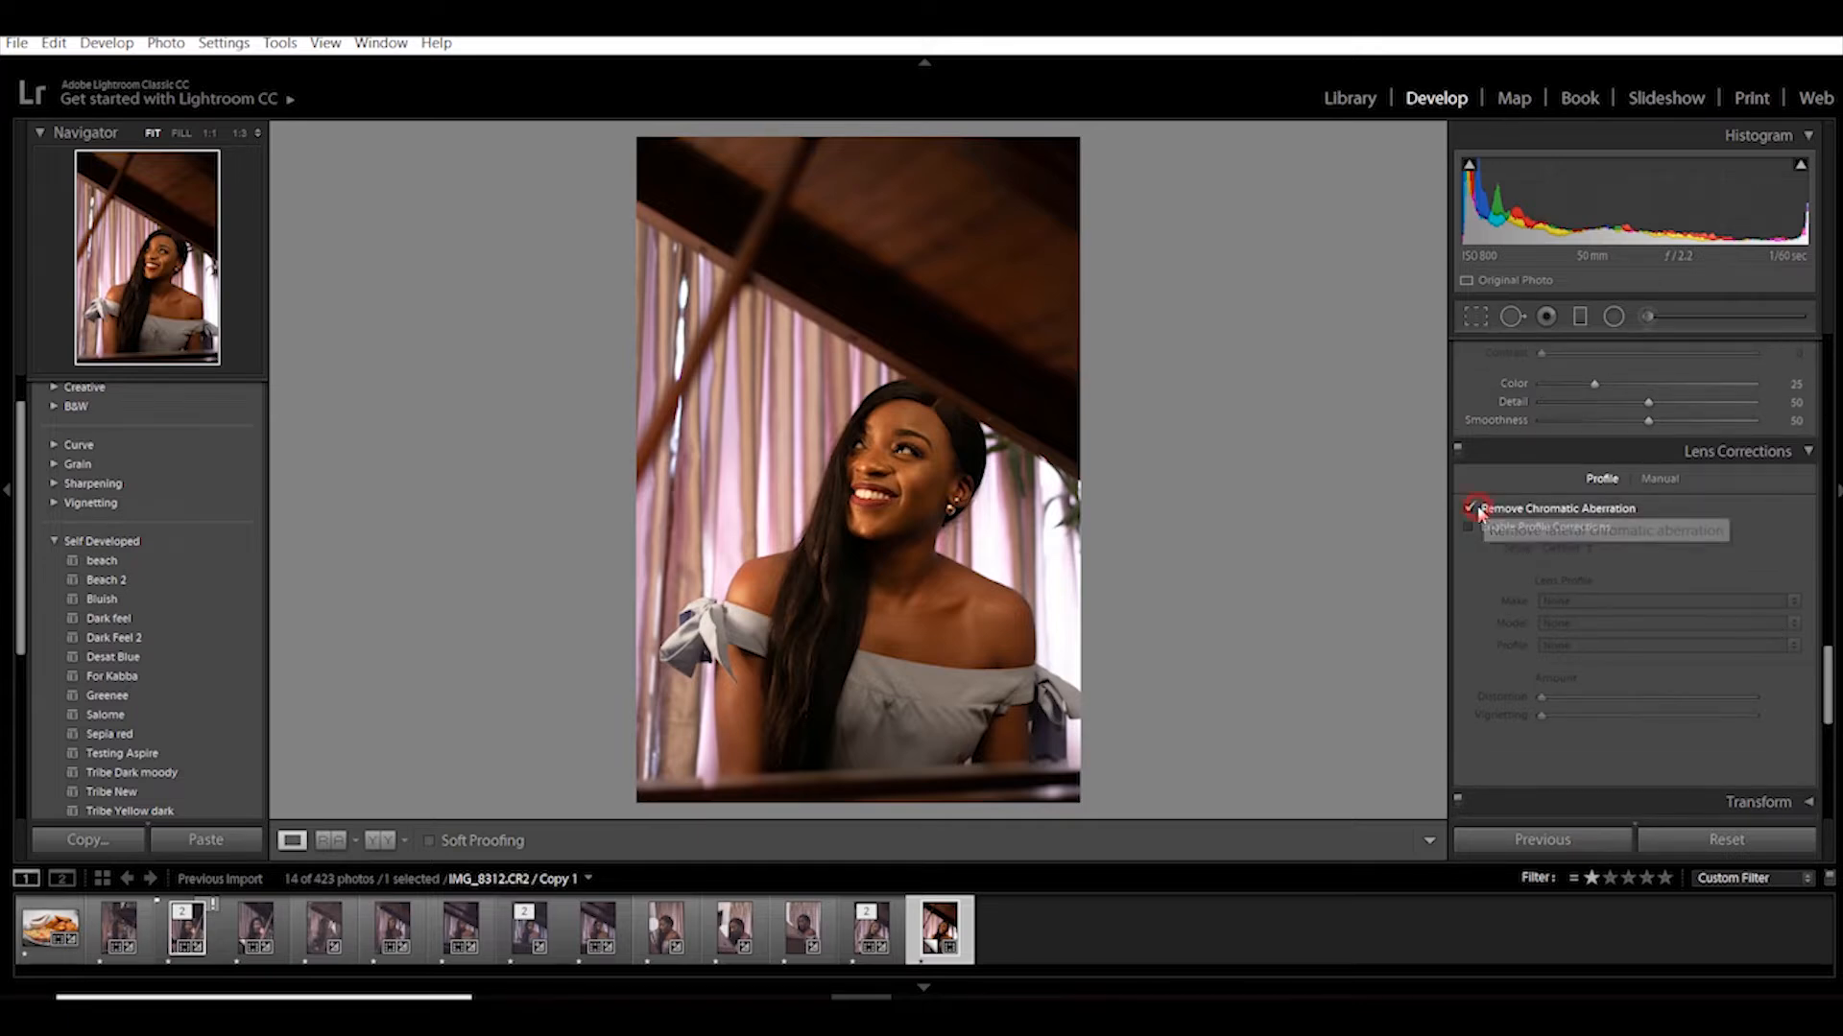
left_click(1482, 528)
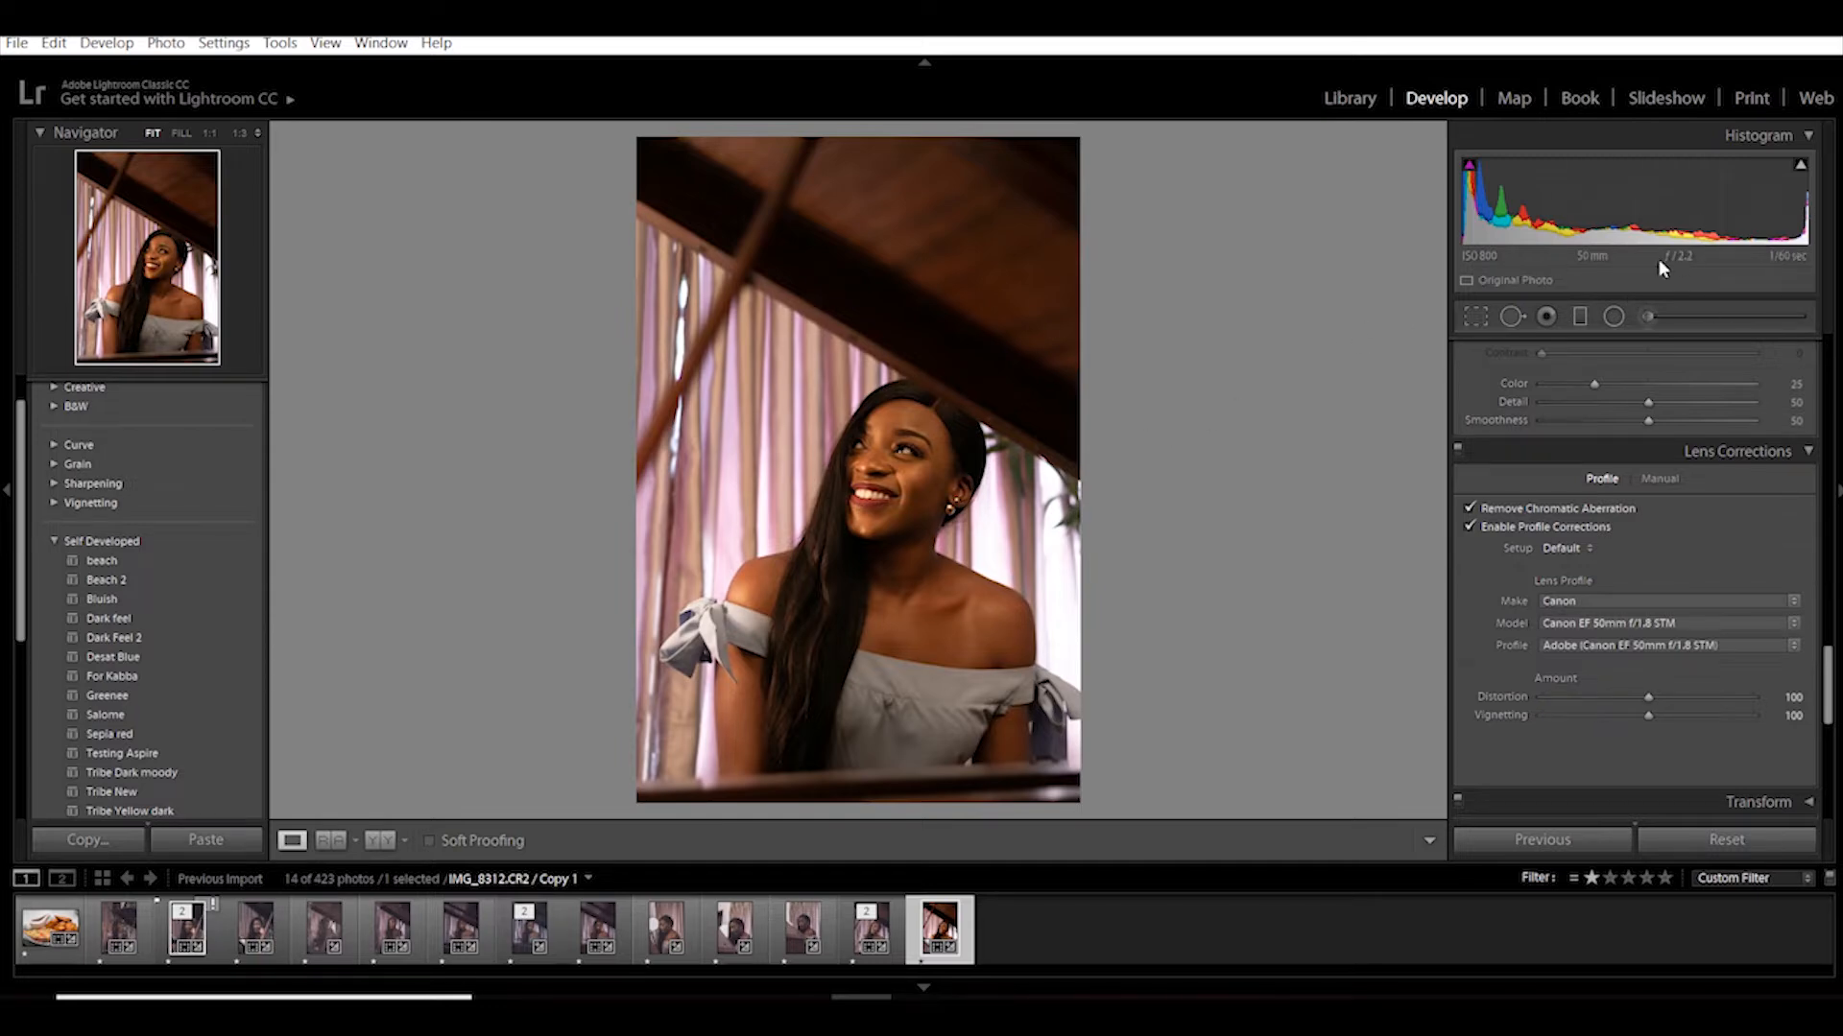
Step: Switch the lens corrections off and on twice to compare their effect on the photo
left_click(1458, 450)
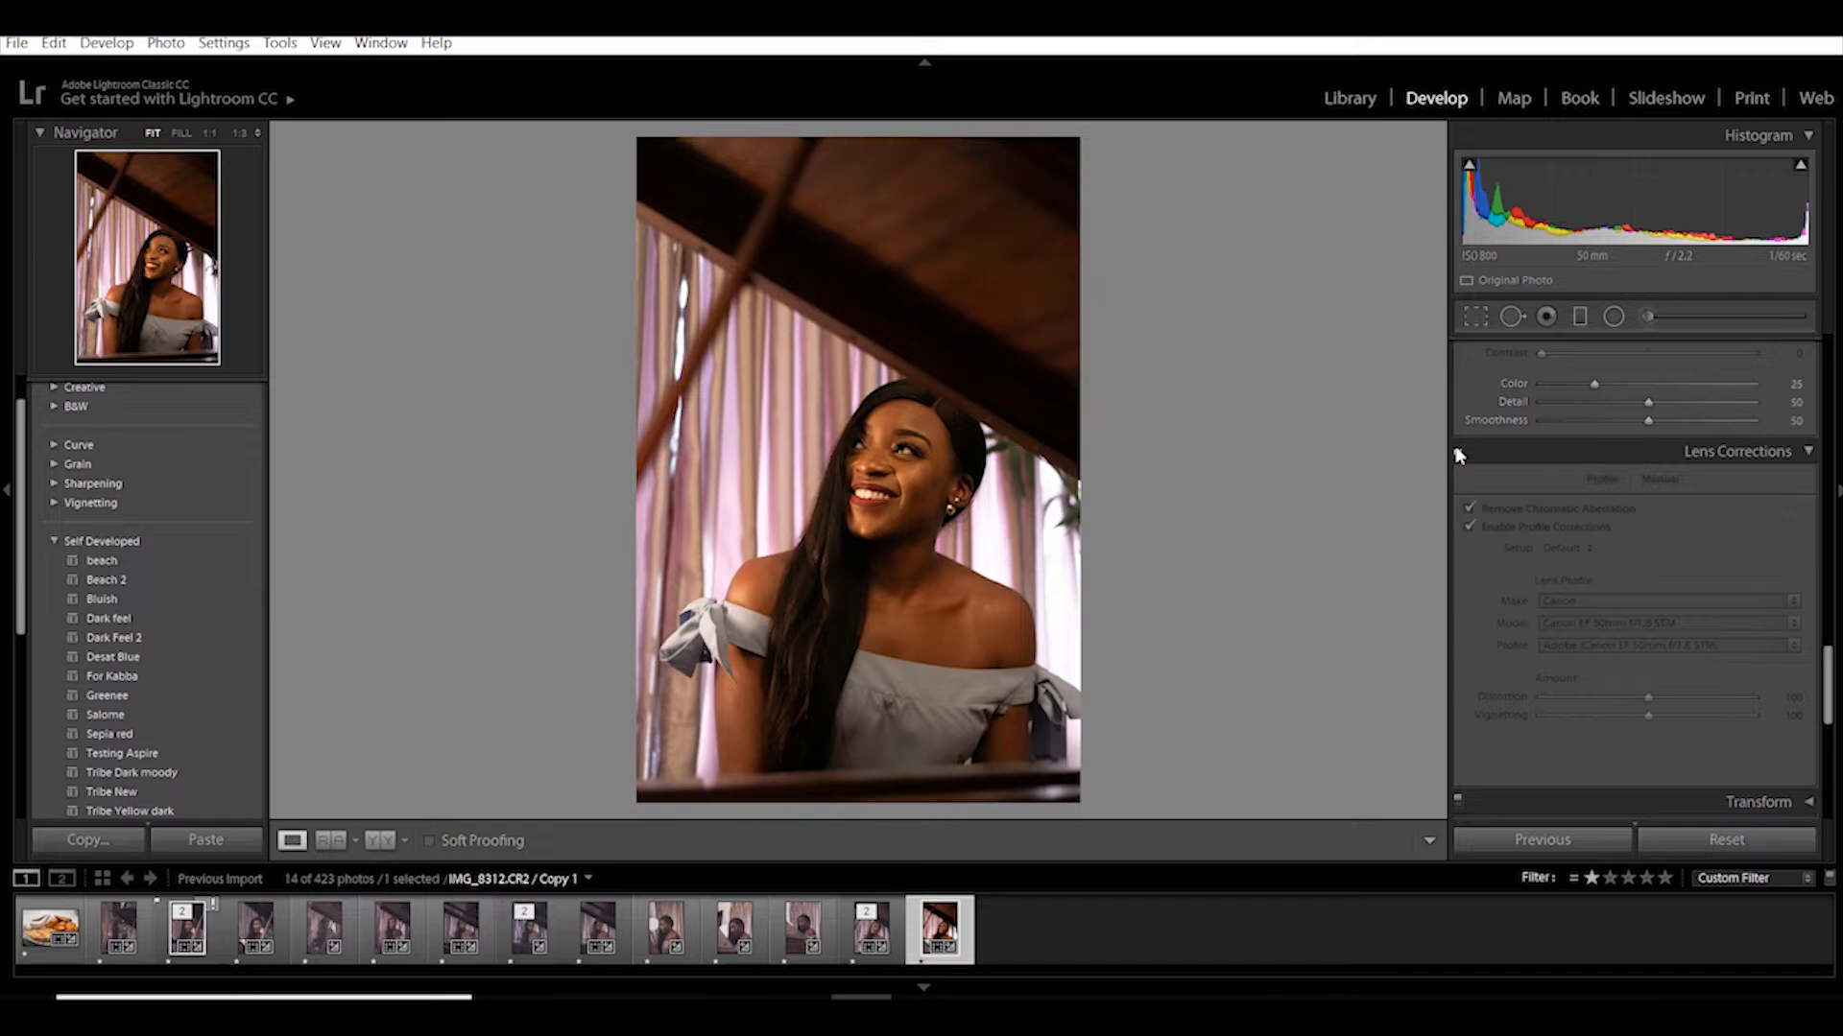
left_click(1459, 451)
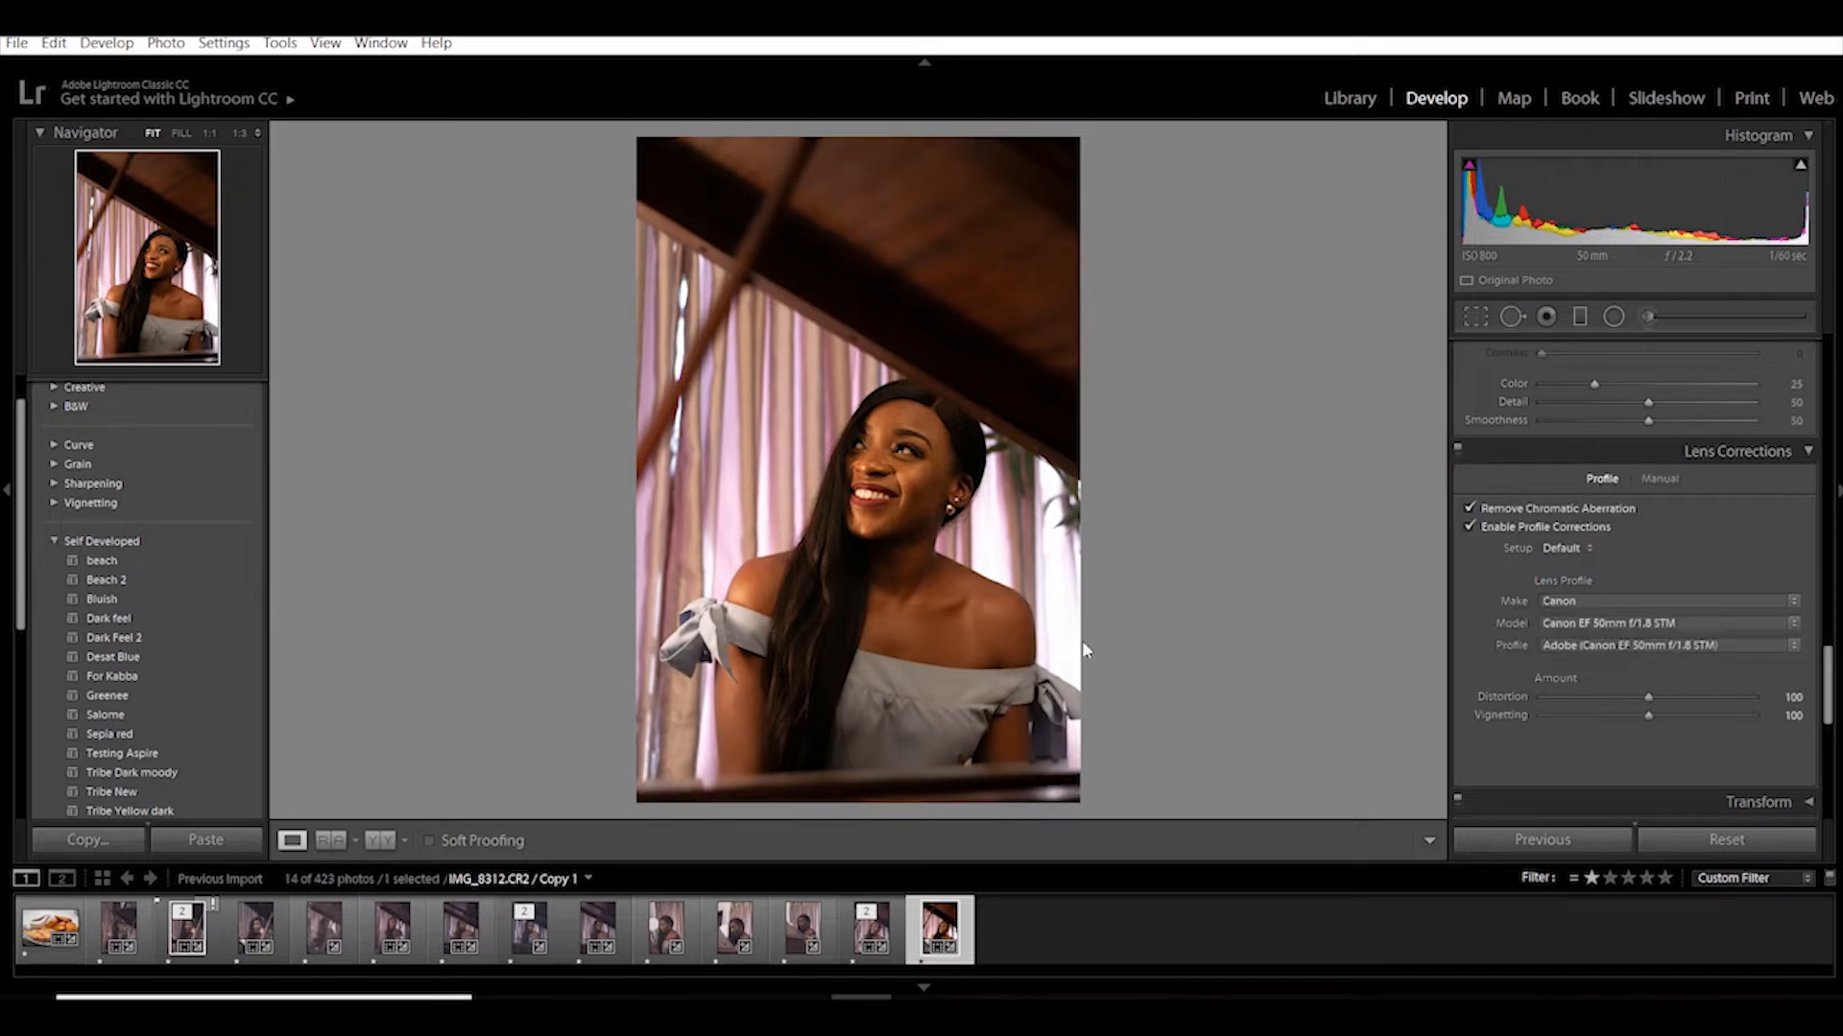
left_click(1459, 451)
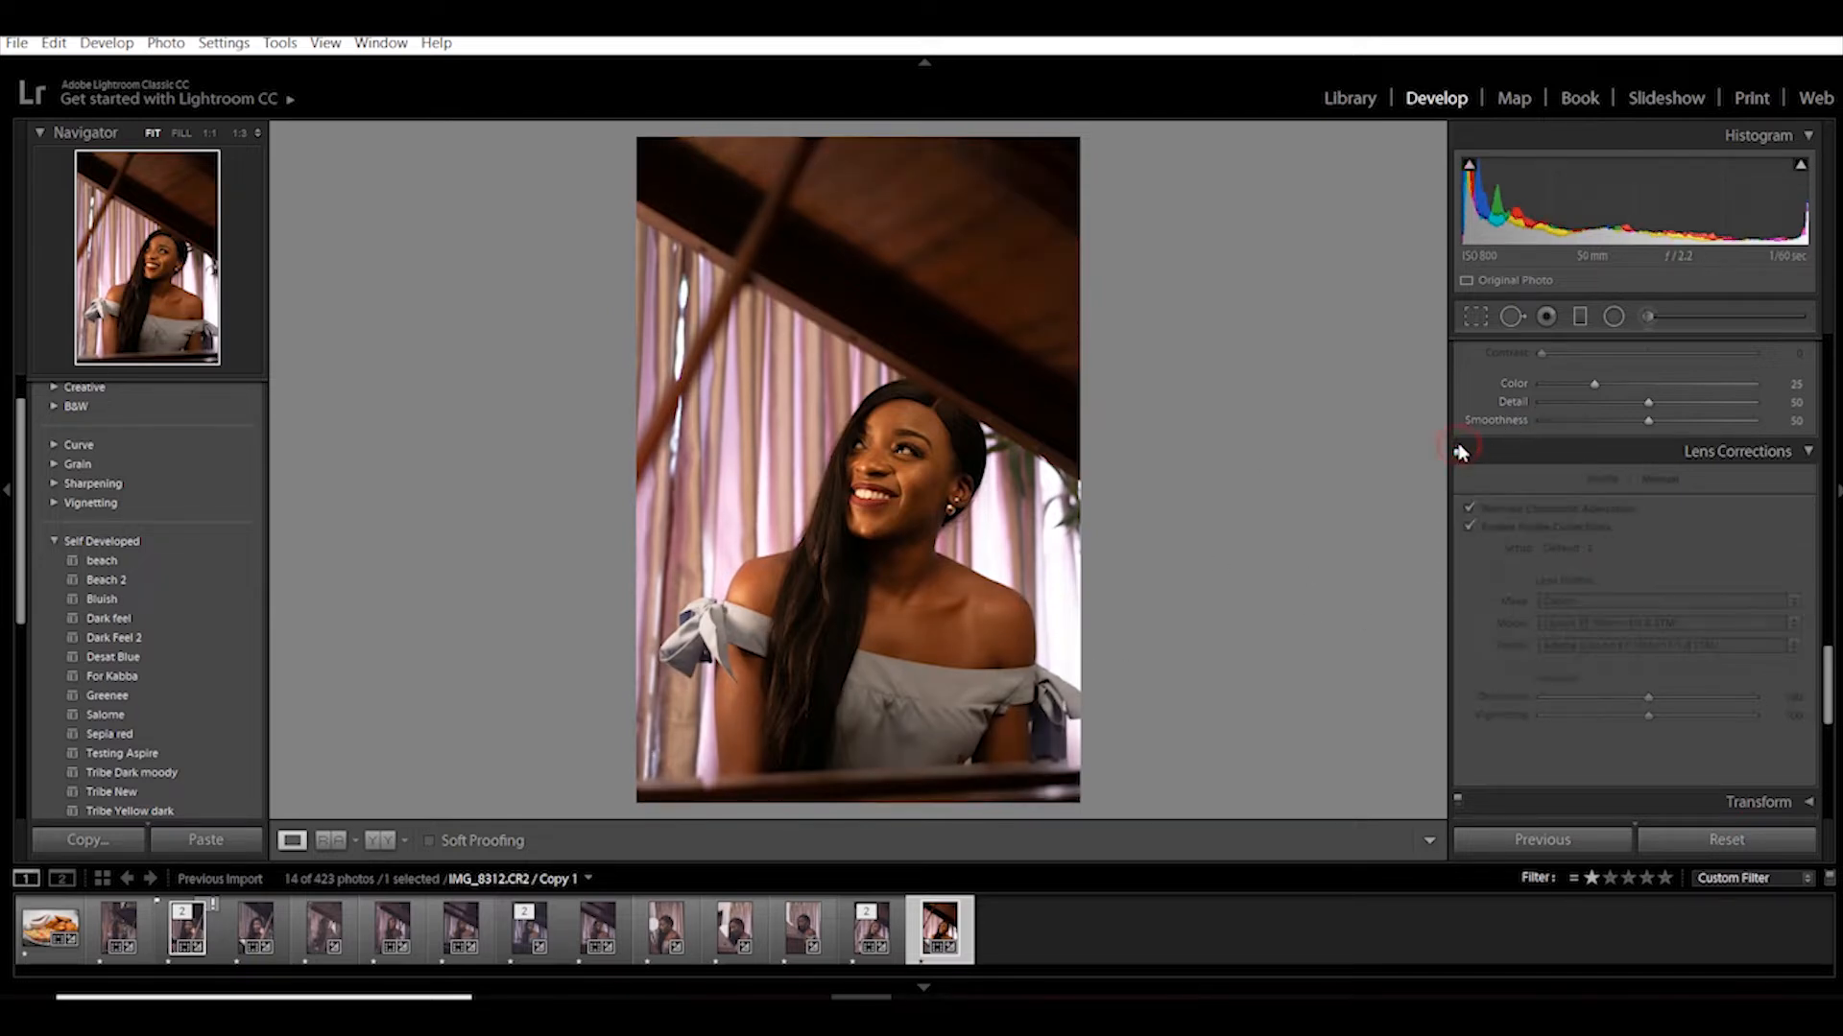
left_click(1459, 451)
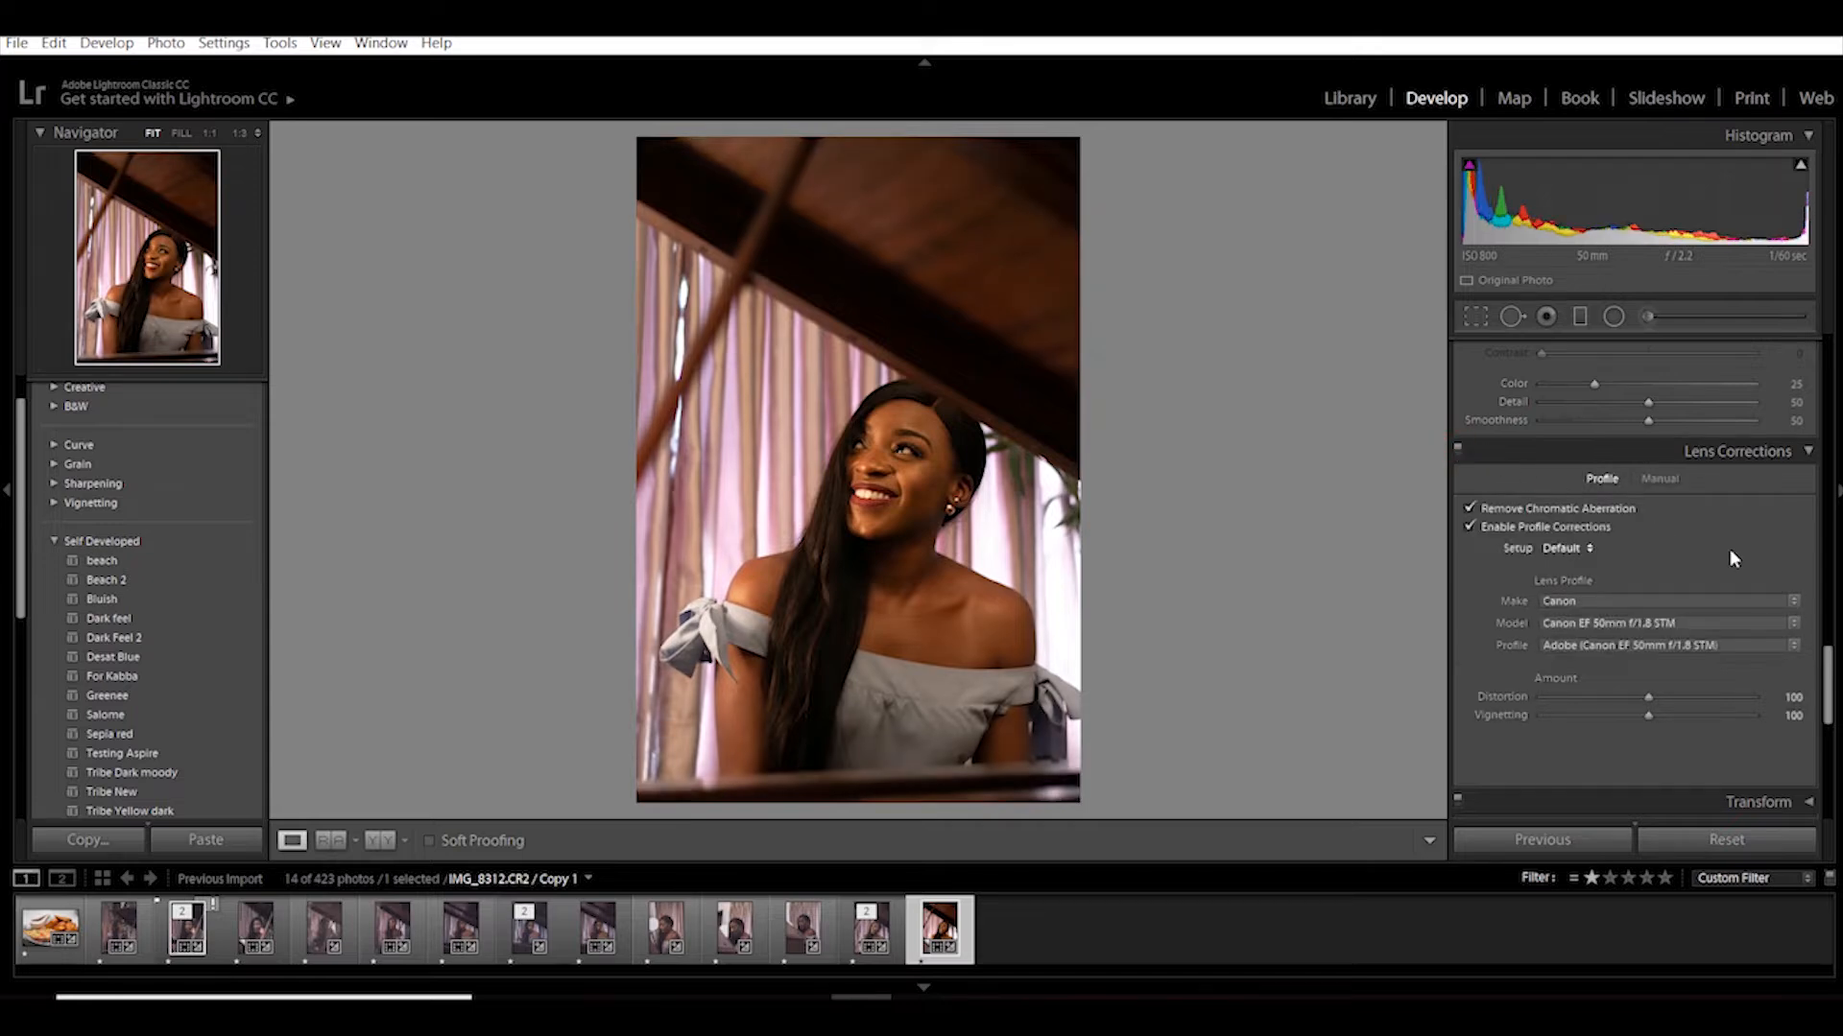
Step: Sharpen the photo with Amount 40, Radius 1.1 and Detail 27, checking the face at 1:1
left_click_drag(1831, 653, 1826, 604)
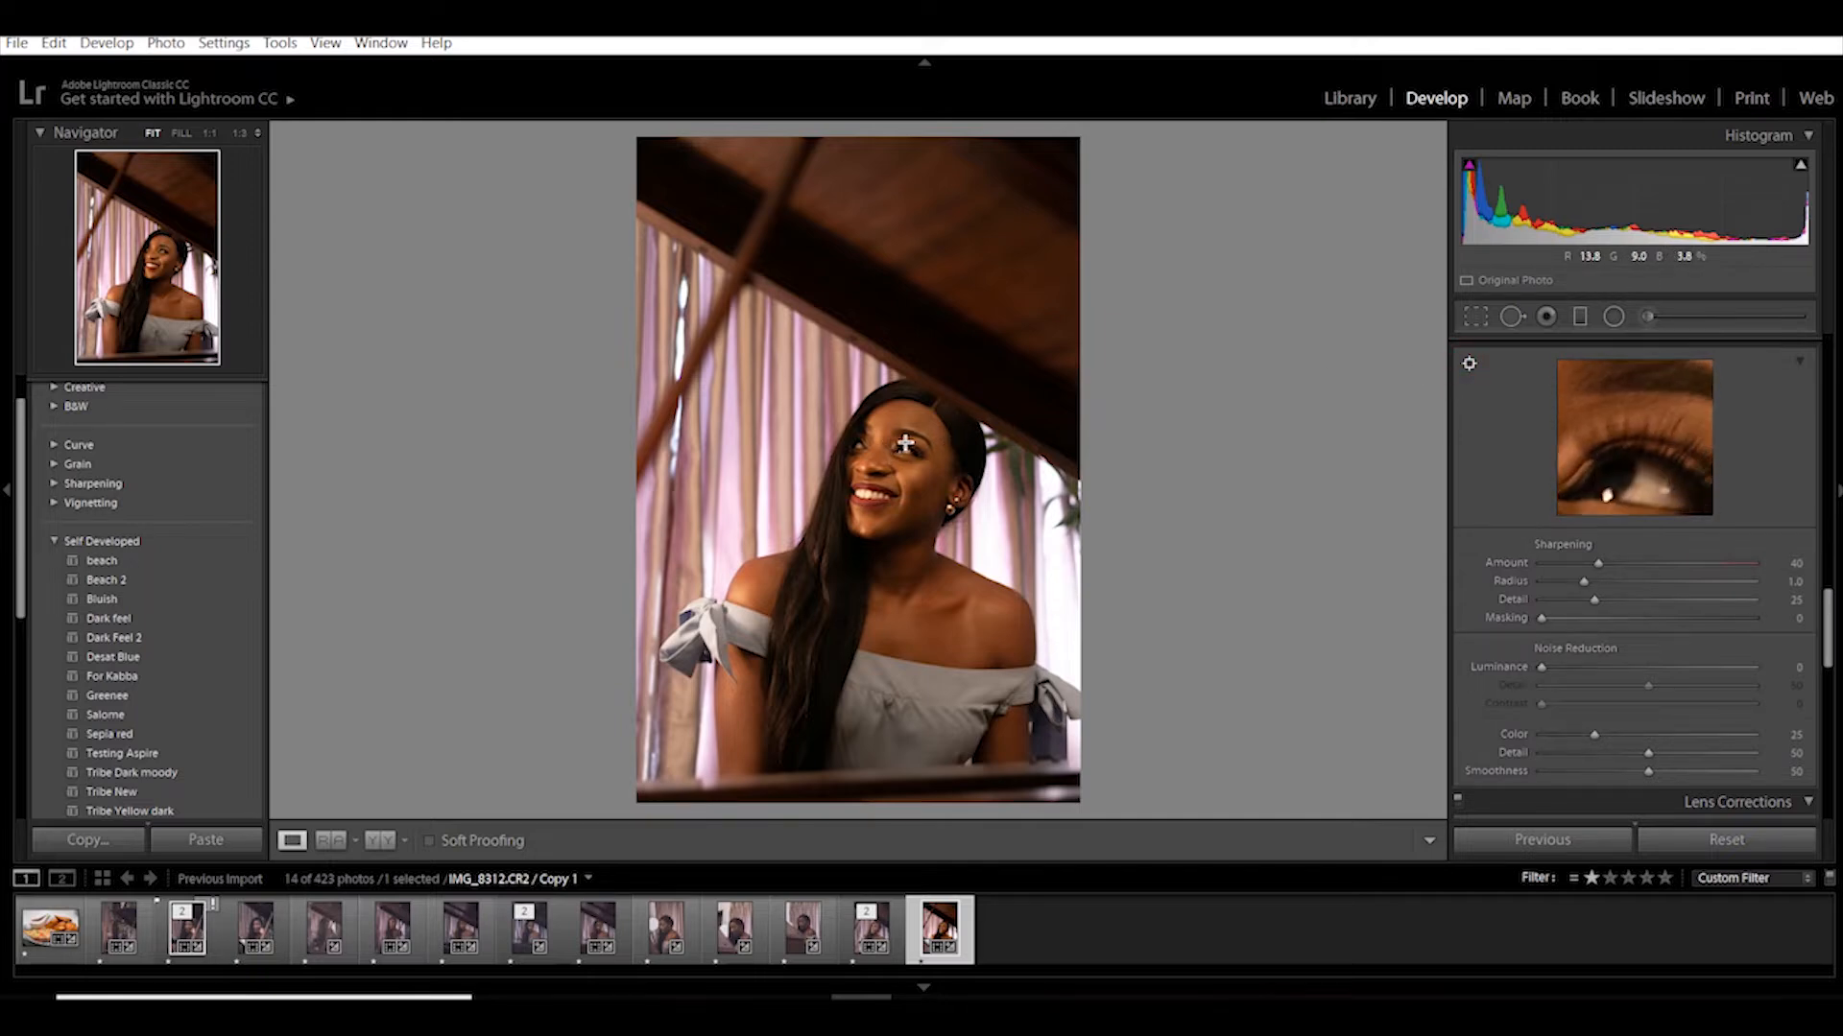
left_click(902, 478)
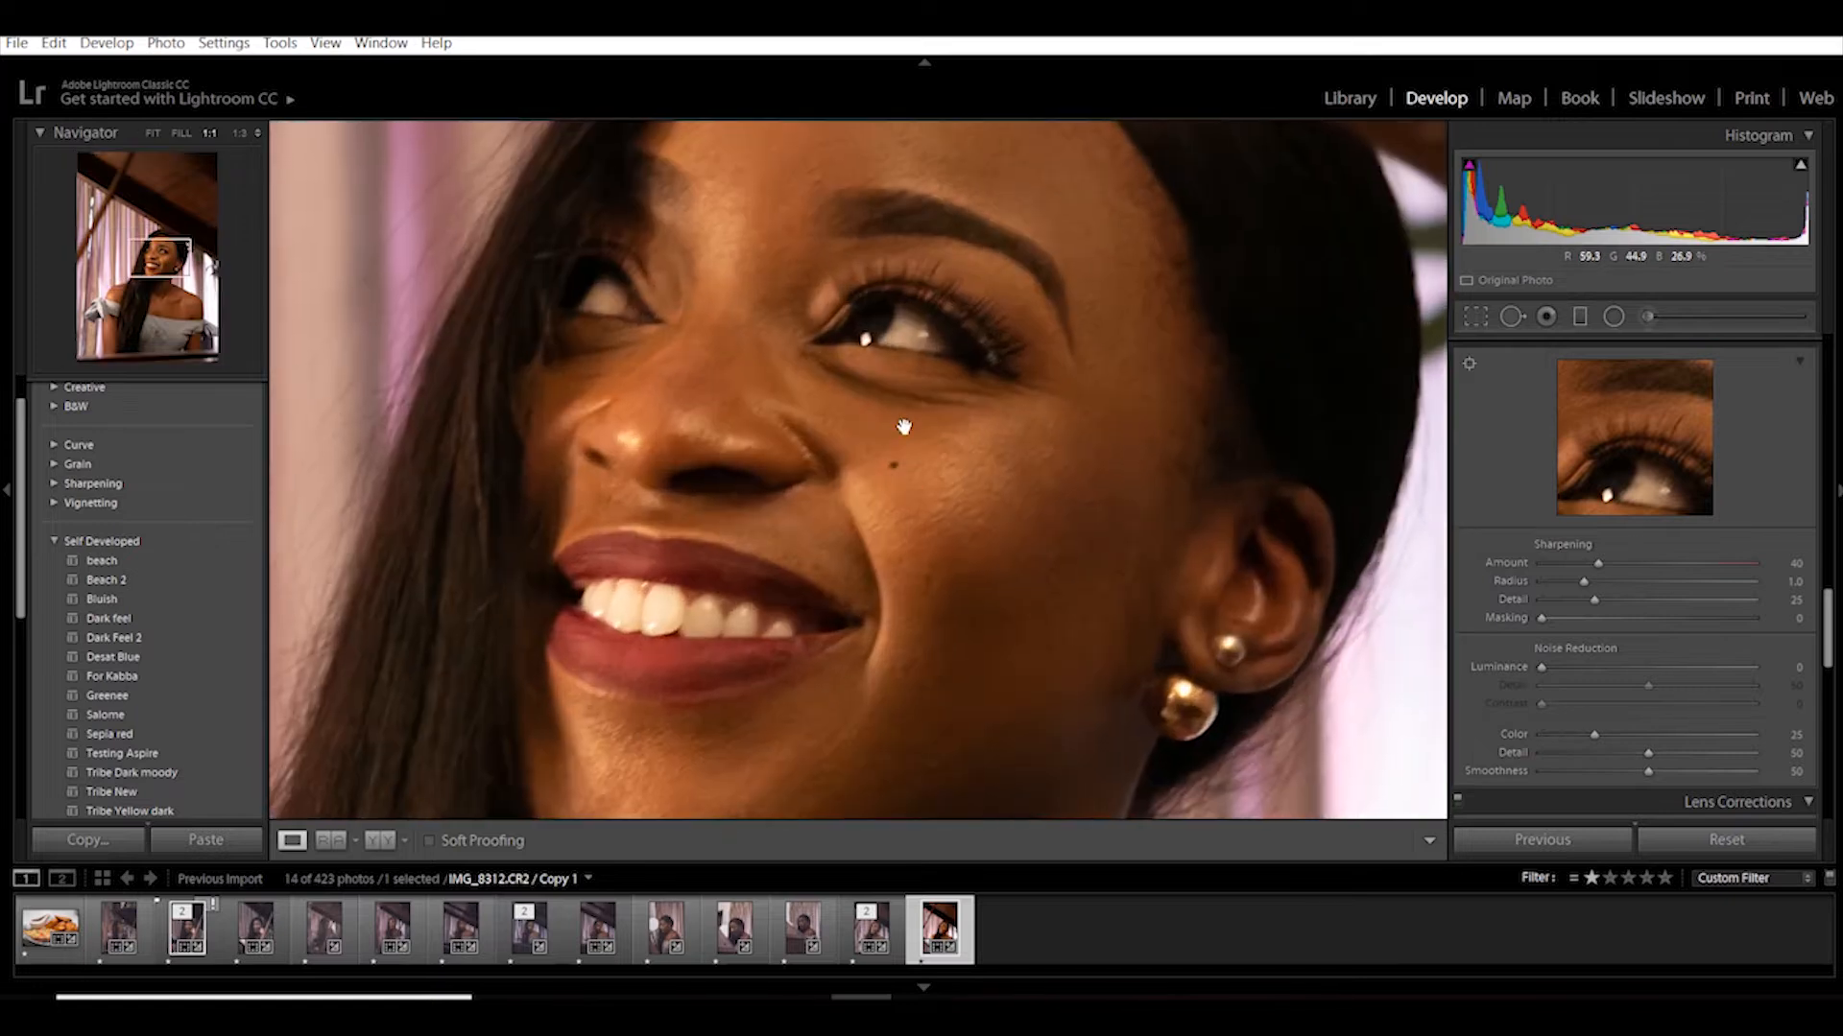
scroll(1482, 378, "up", 3)
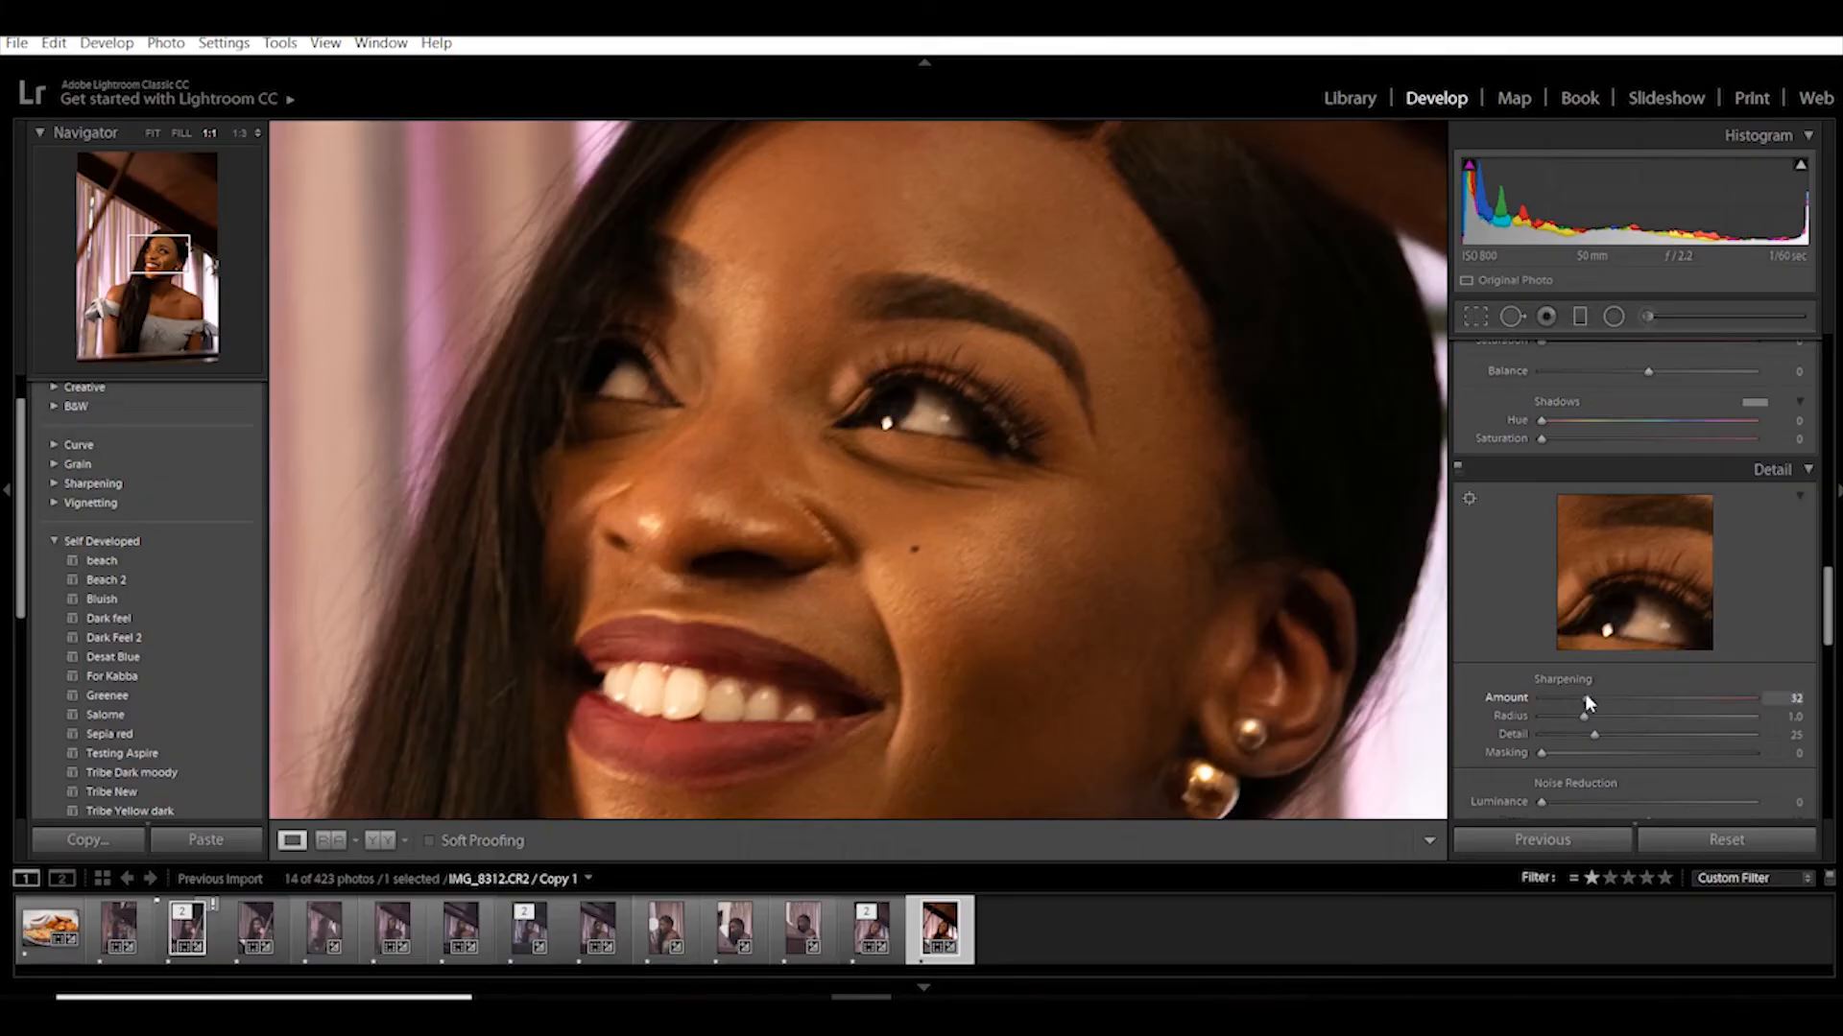
left_click_drag(1587, 698, 1598, 698)
left_click(1582, 716)
left_click(1585, 716)
left_click_drag(1596, 735, 1598, 733)
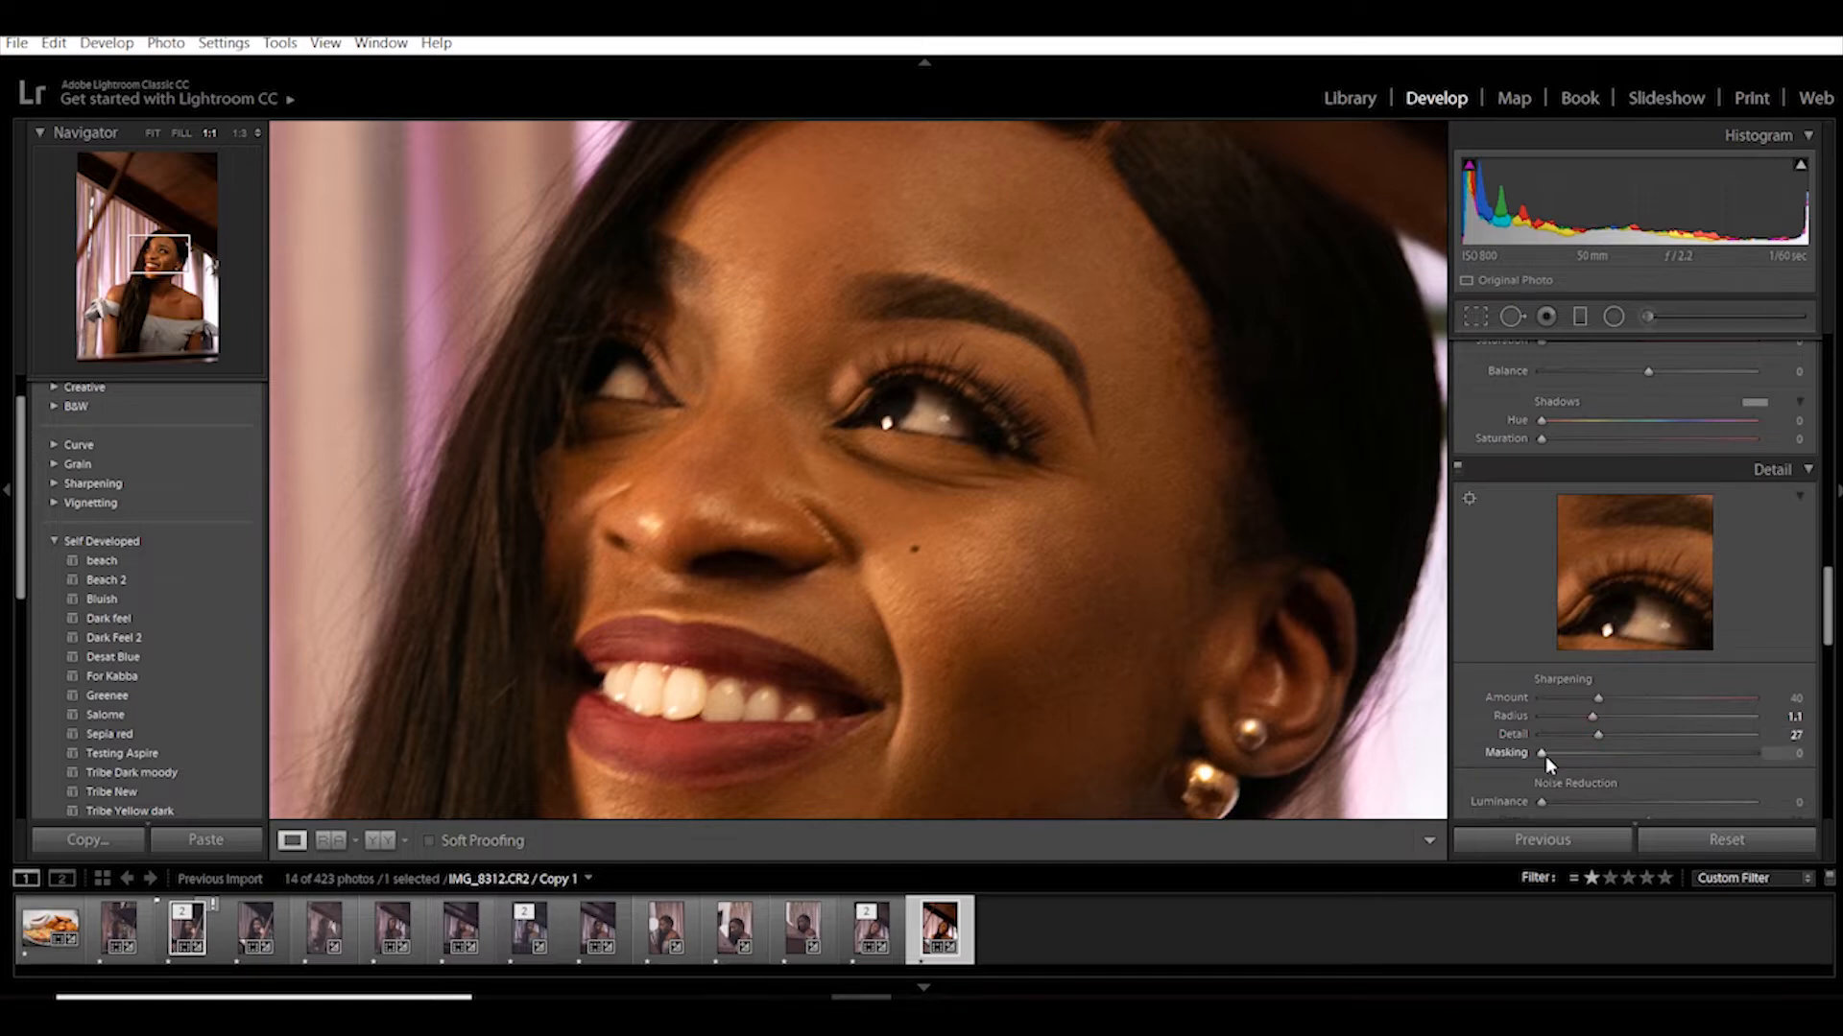
Step: Set the sharpening Masking to 63 with the mask preview, viewing the whole photo
left_click(1157, 607)
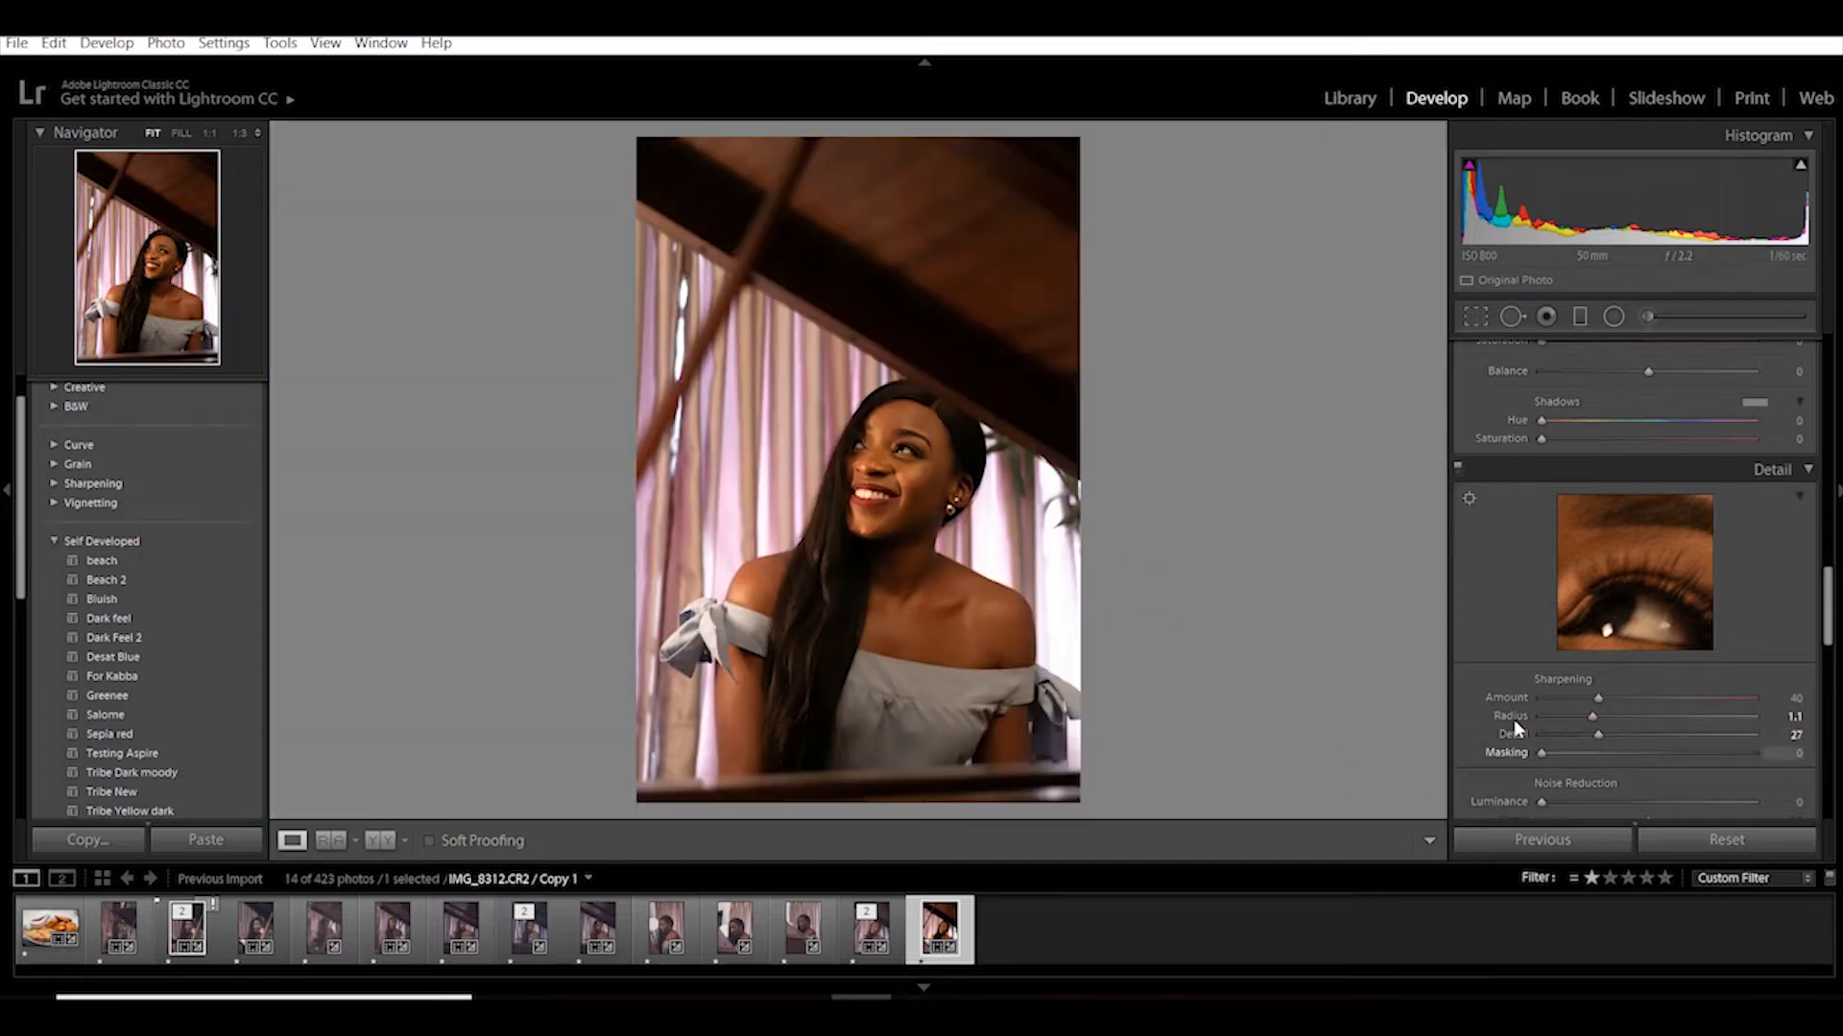
key("alt")
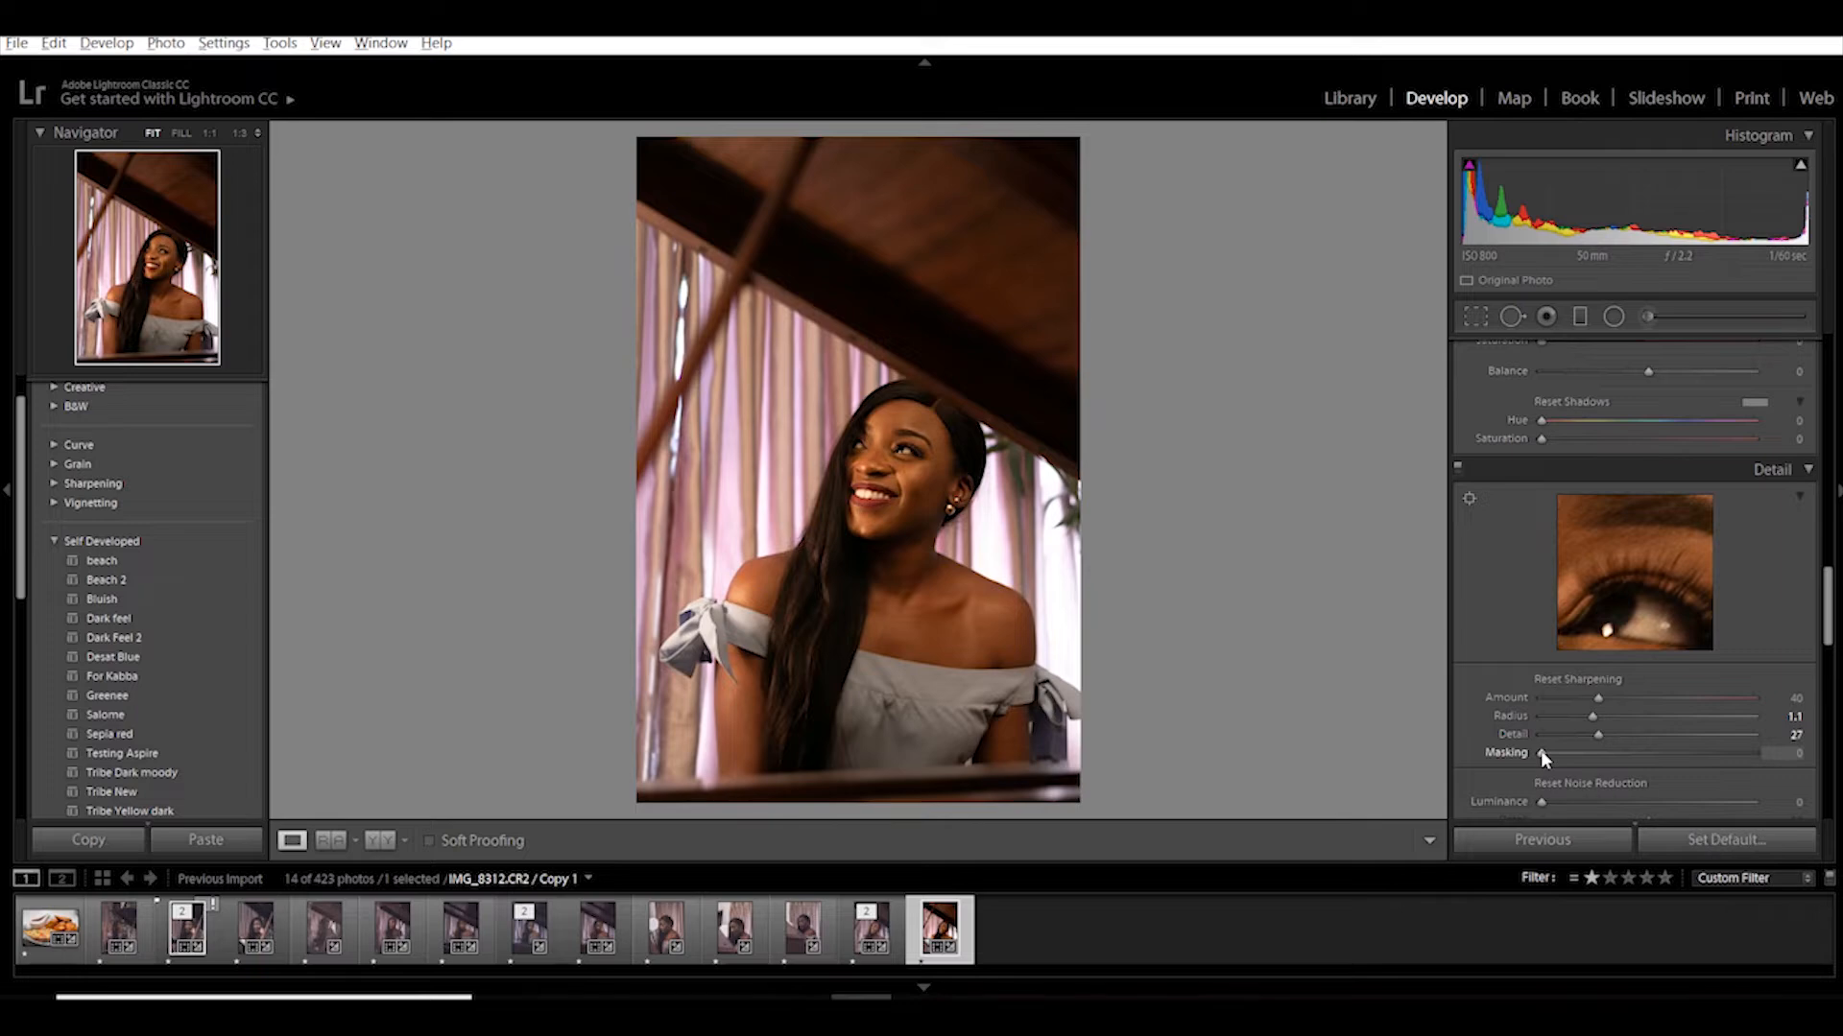
left_click_drag(1538, 753, 1675, 745)
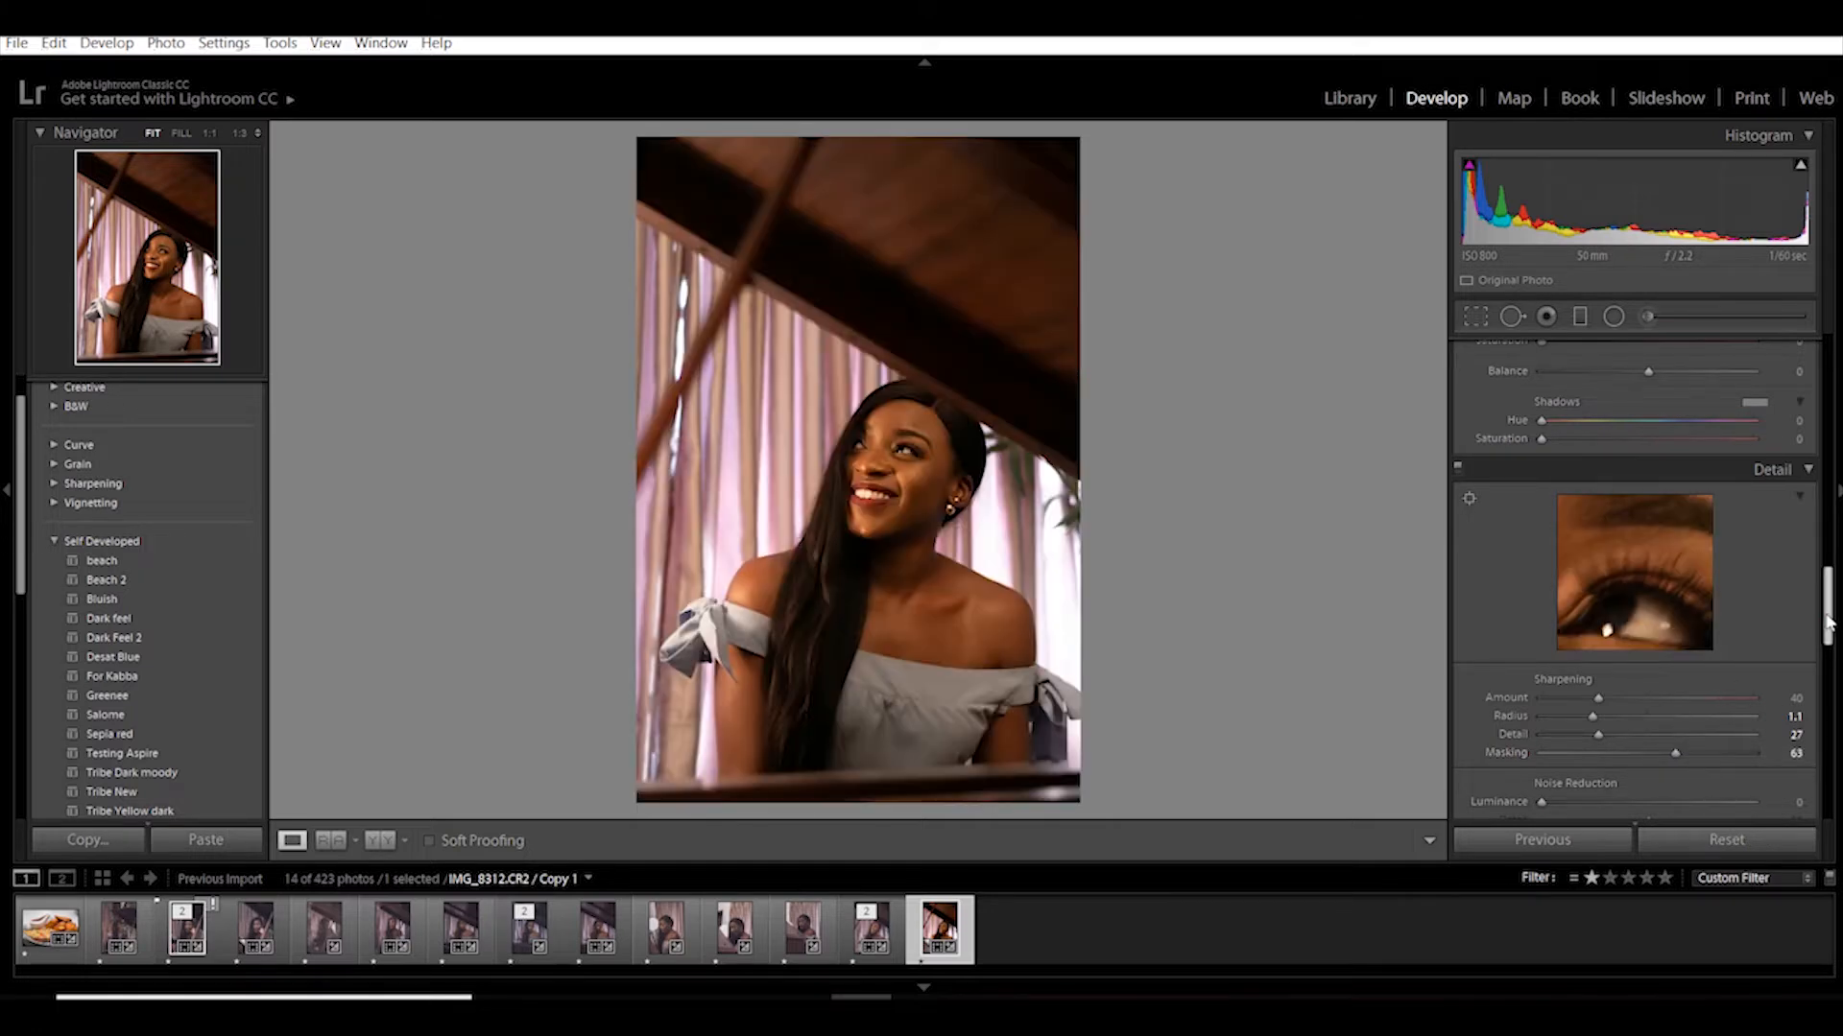
Step: Set the Luminance noise reduction to 10
left_click_drag(1826, 621, 1827, 641)
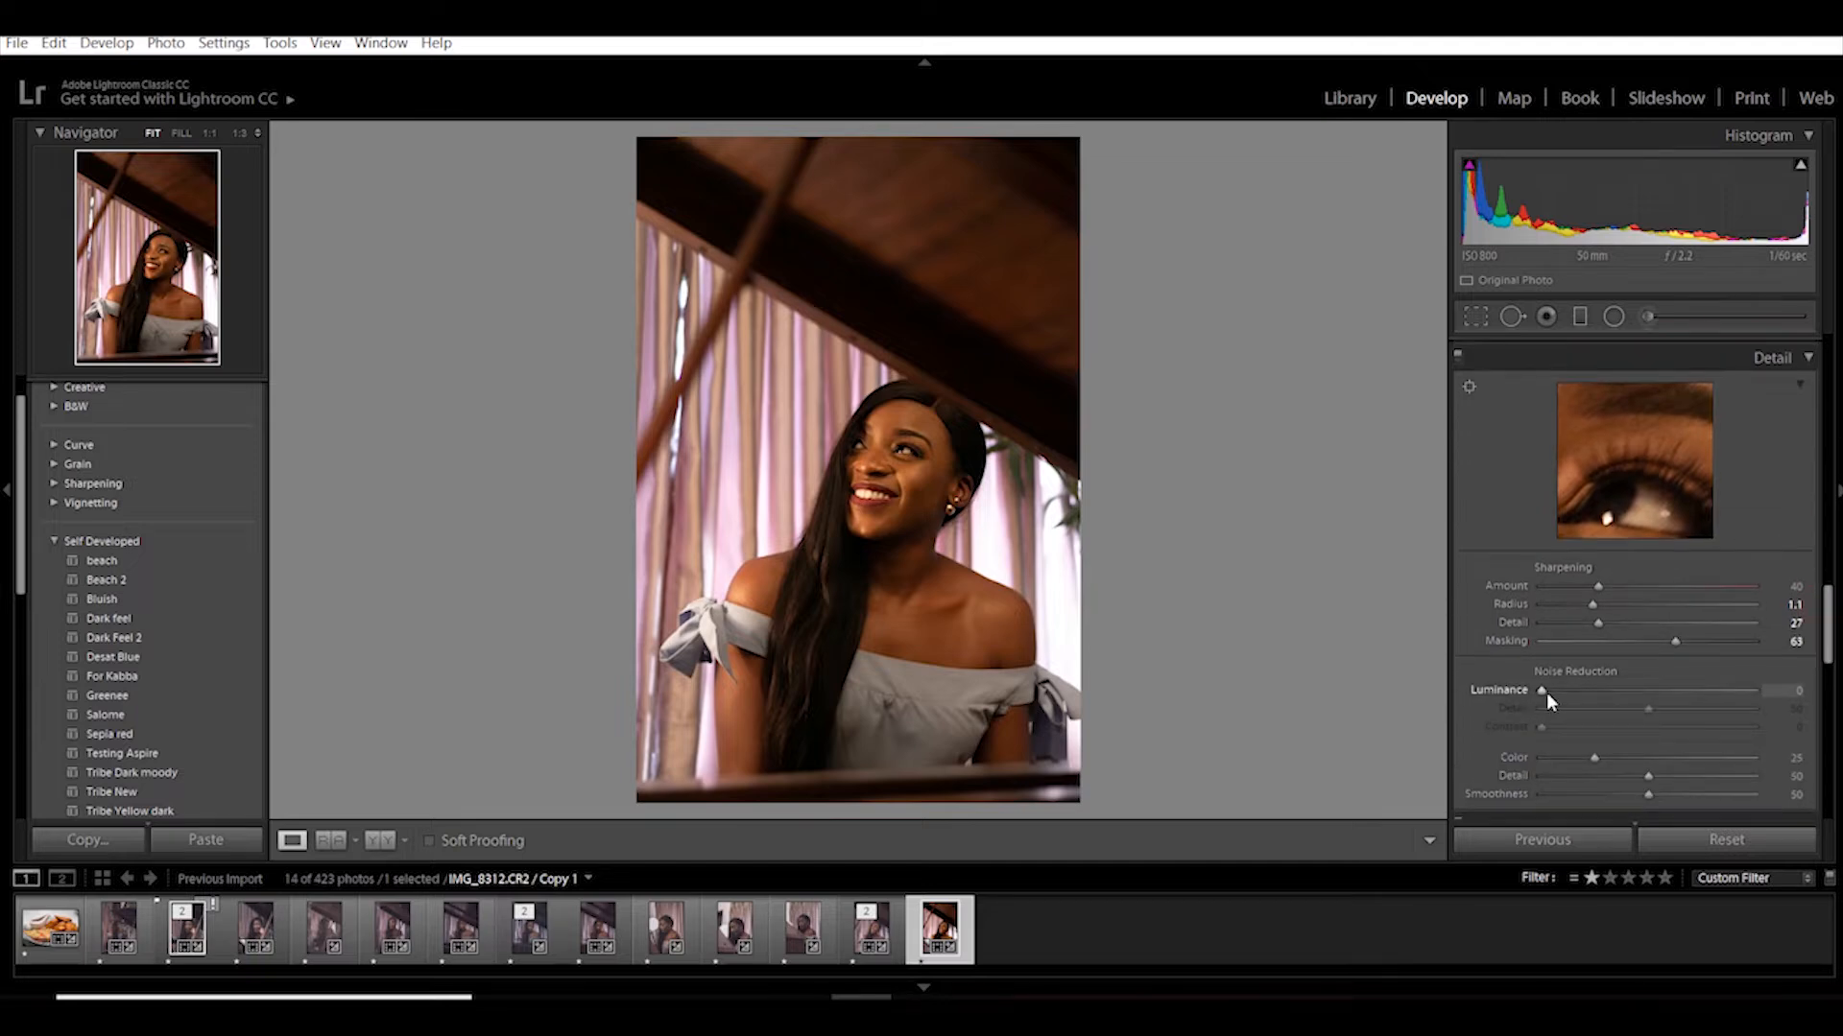
left_click_drag(1541, 691, 1547, 689)
left_click_drag(1561, 683, 1563, 683)
Step: Refine noise reduction on the zoomed face: luminance Detail 54 and Contrast 7, Color 30, color Detail 52 and Smoothness 53
left_click(907, 482)
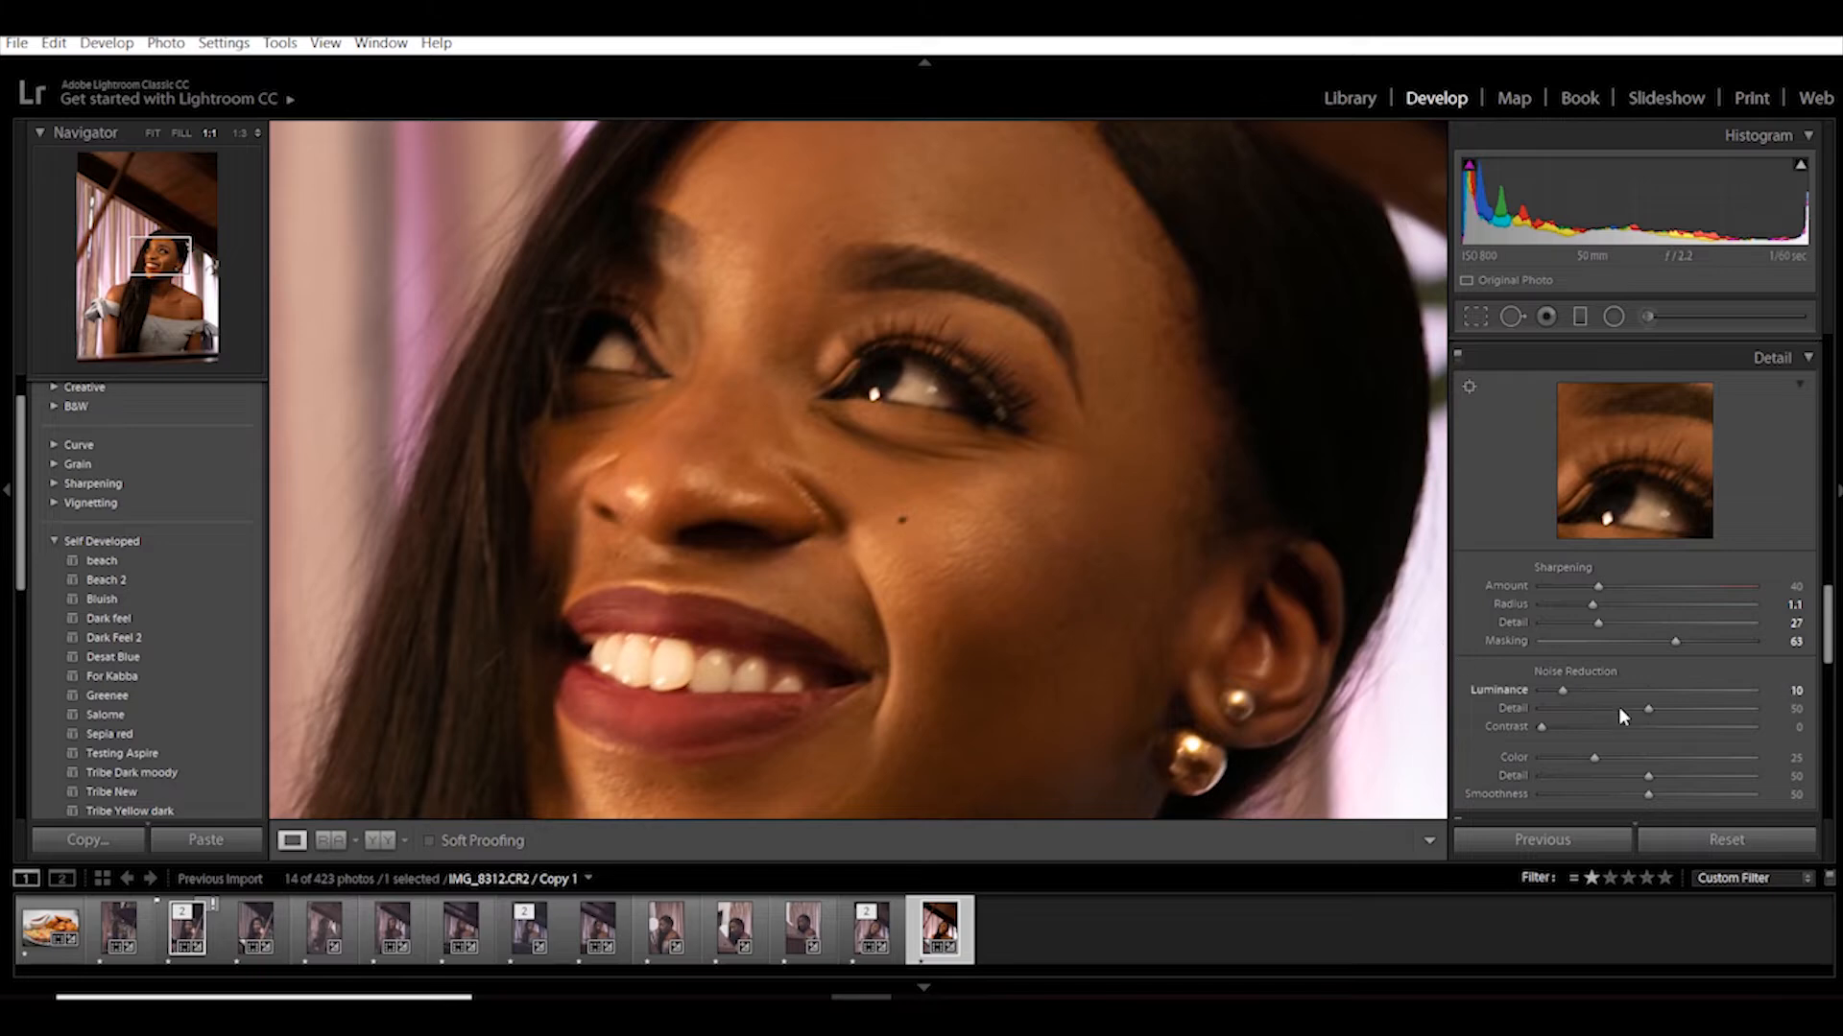
left_click_drag(1648, 707, 1656, 708)
left_click_drag(1600, 758, 1612, 760)
left_click(1650, 775)
left_click_drag(1650, 794, 1655, 795)
Step: Compare the whole edited photo with its Before version, then return to the edited view
left_click(1116, 576)
key("backslash")
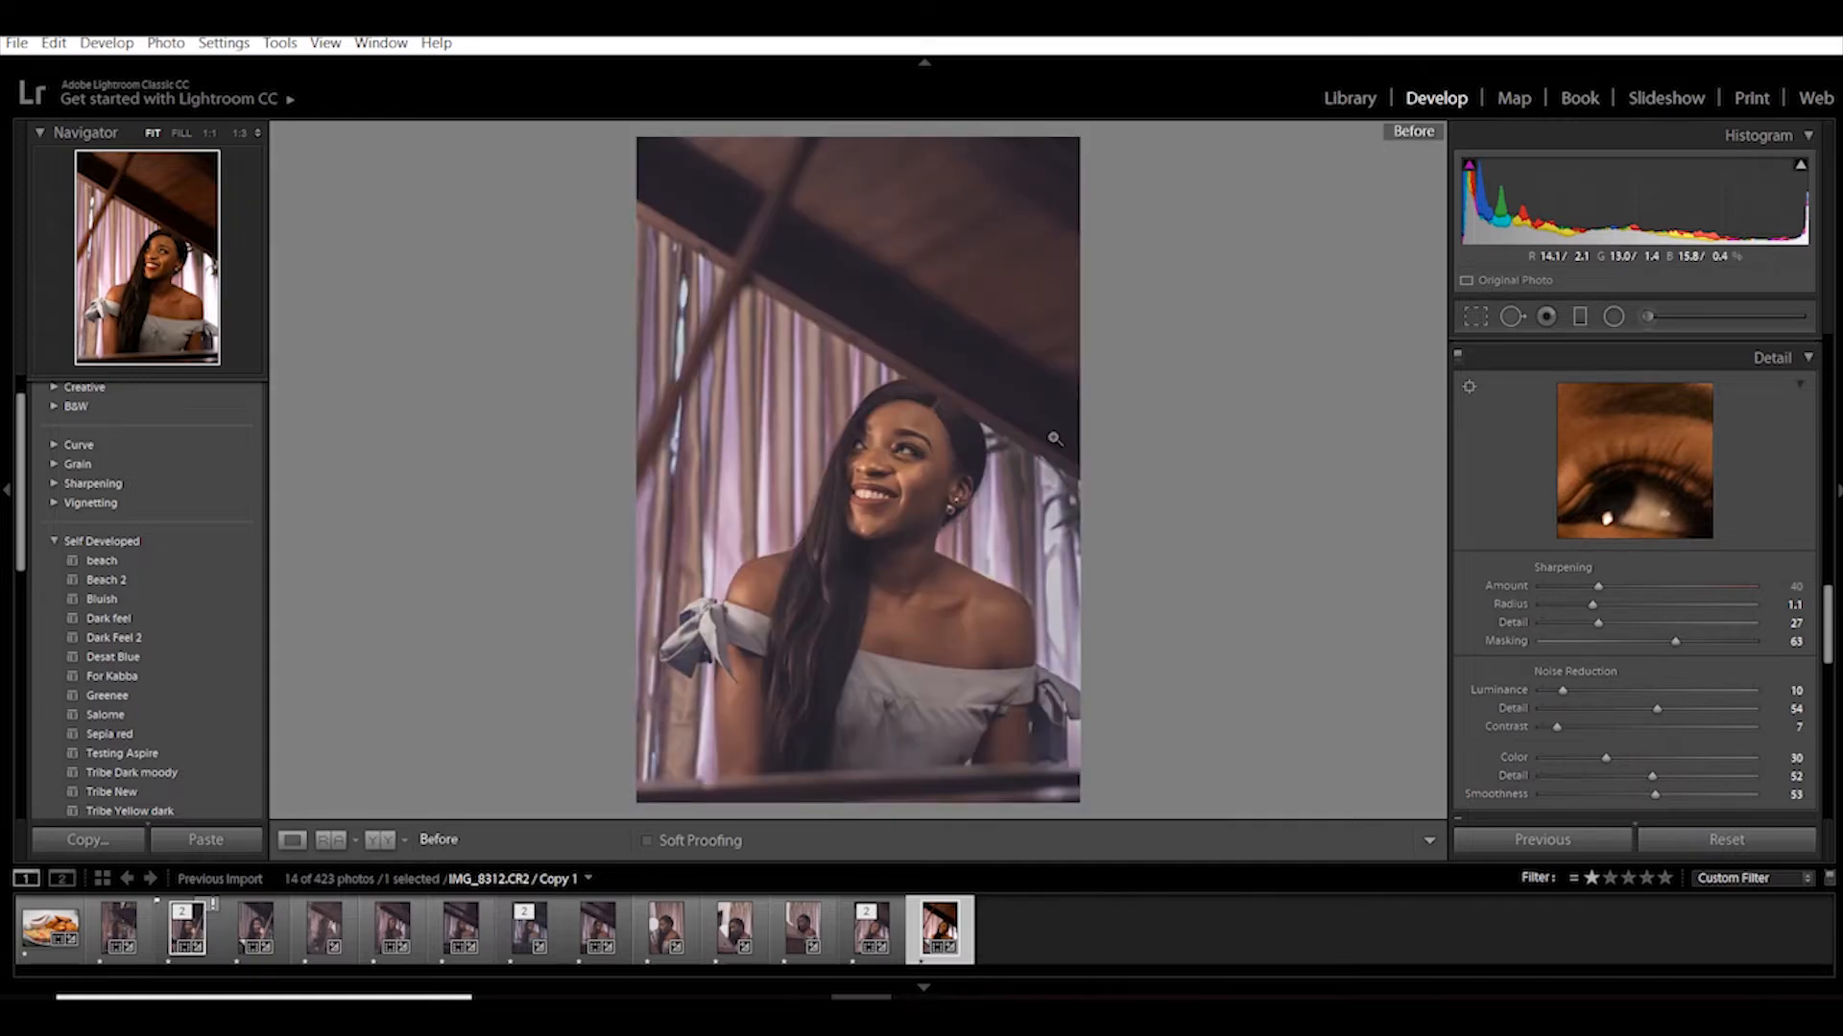
key("backslash")
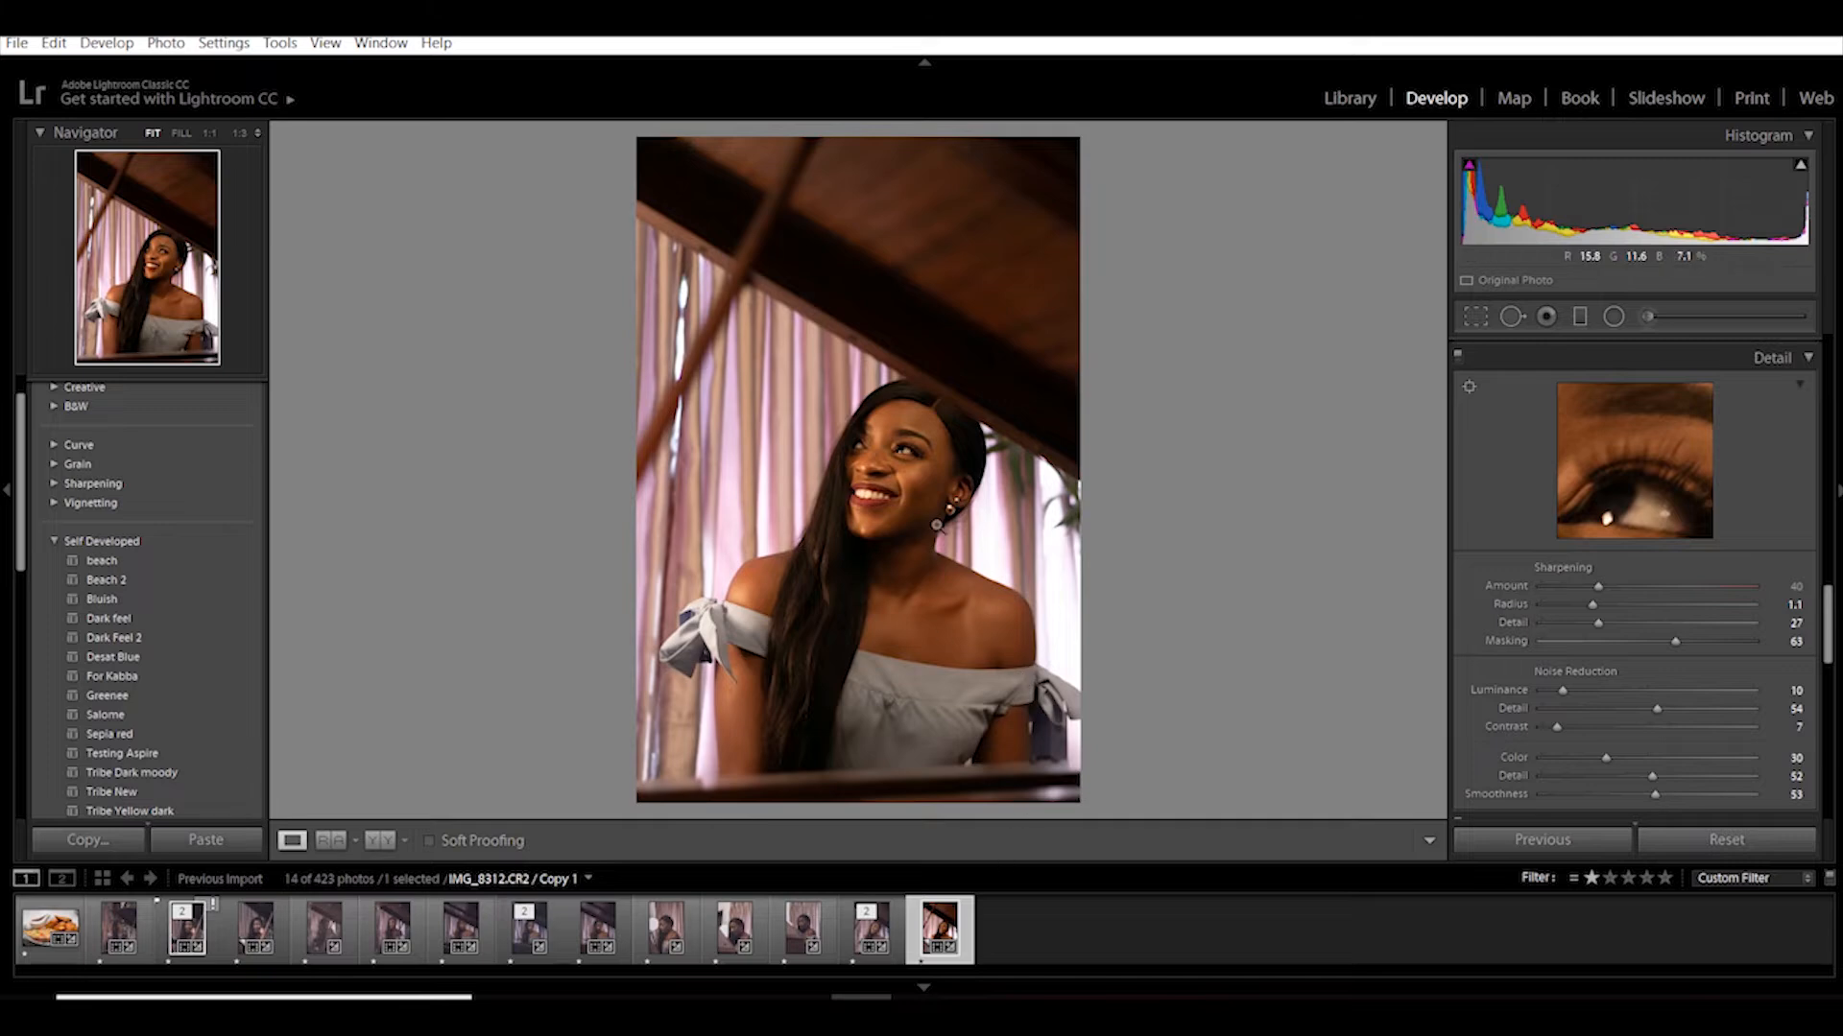
Step: Compare the photo with the Detail adjustments off and on, inspecting the skin and eyes at 1:1
left_click(1457, 355)
left_click(1458, 355)
left_click(897, 453)
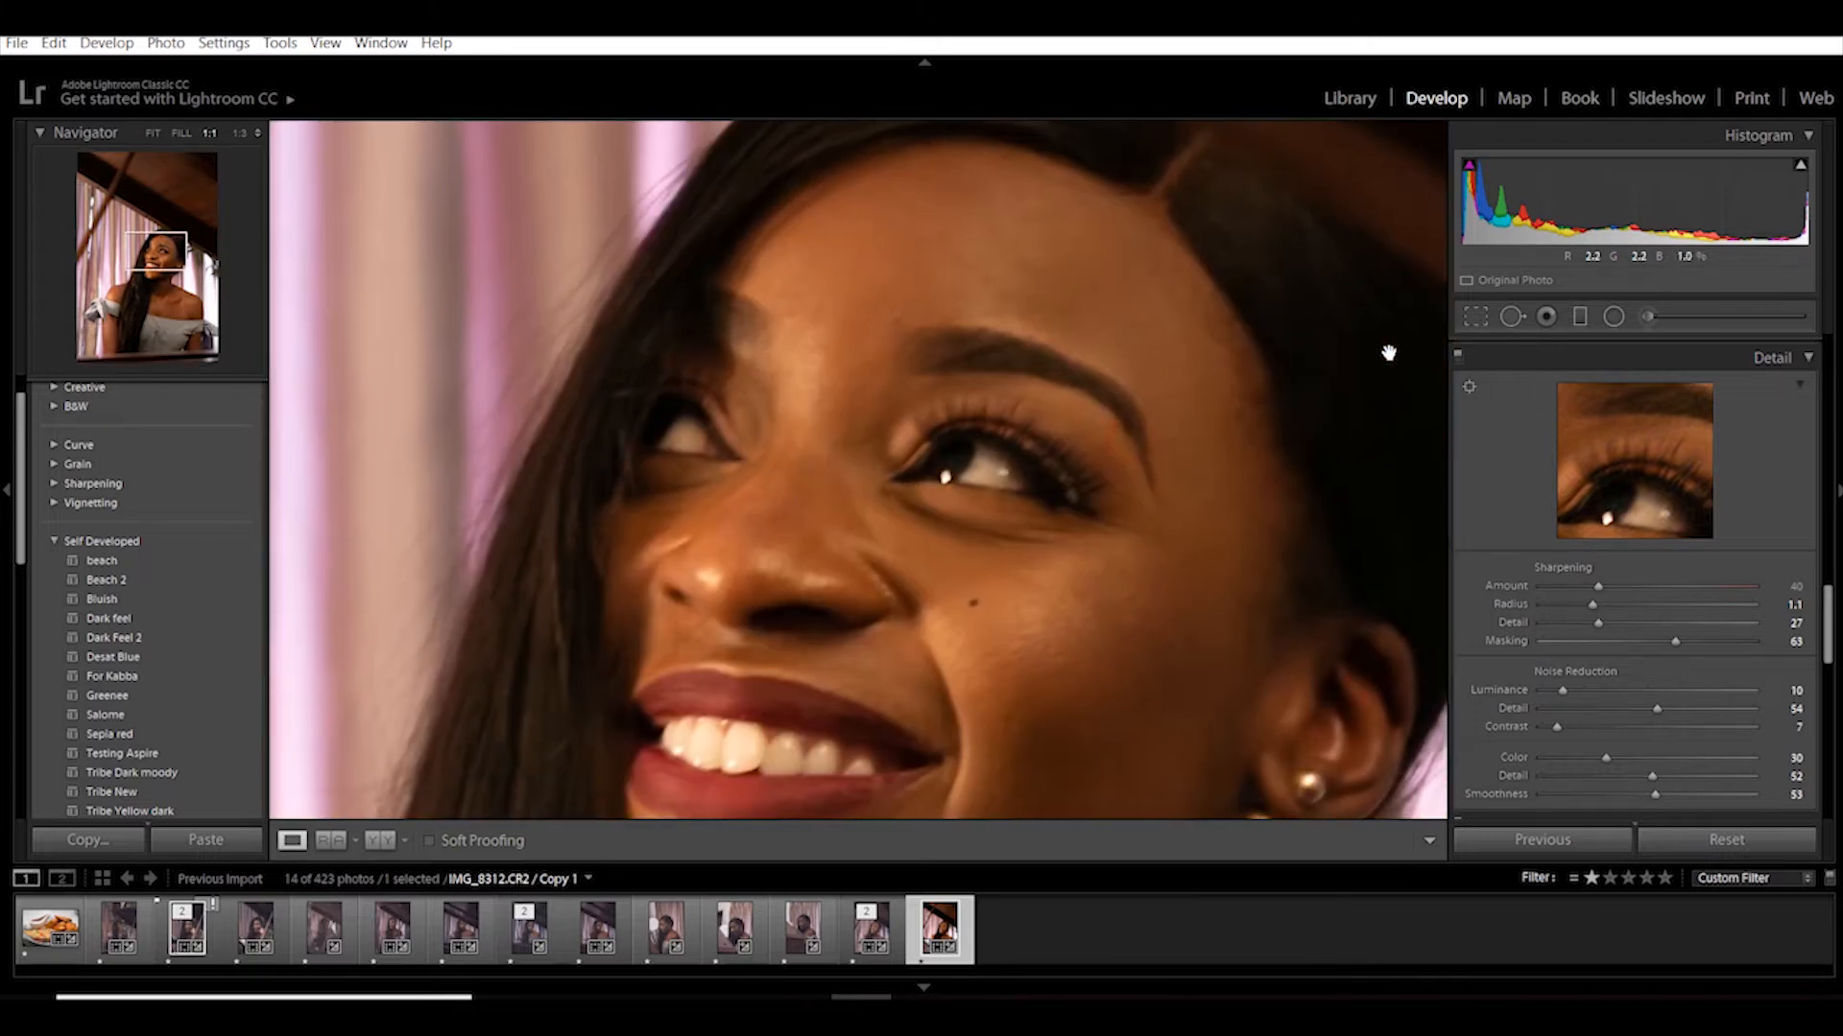
left_click(1458, 357)
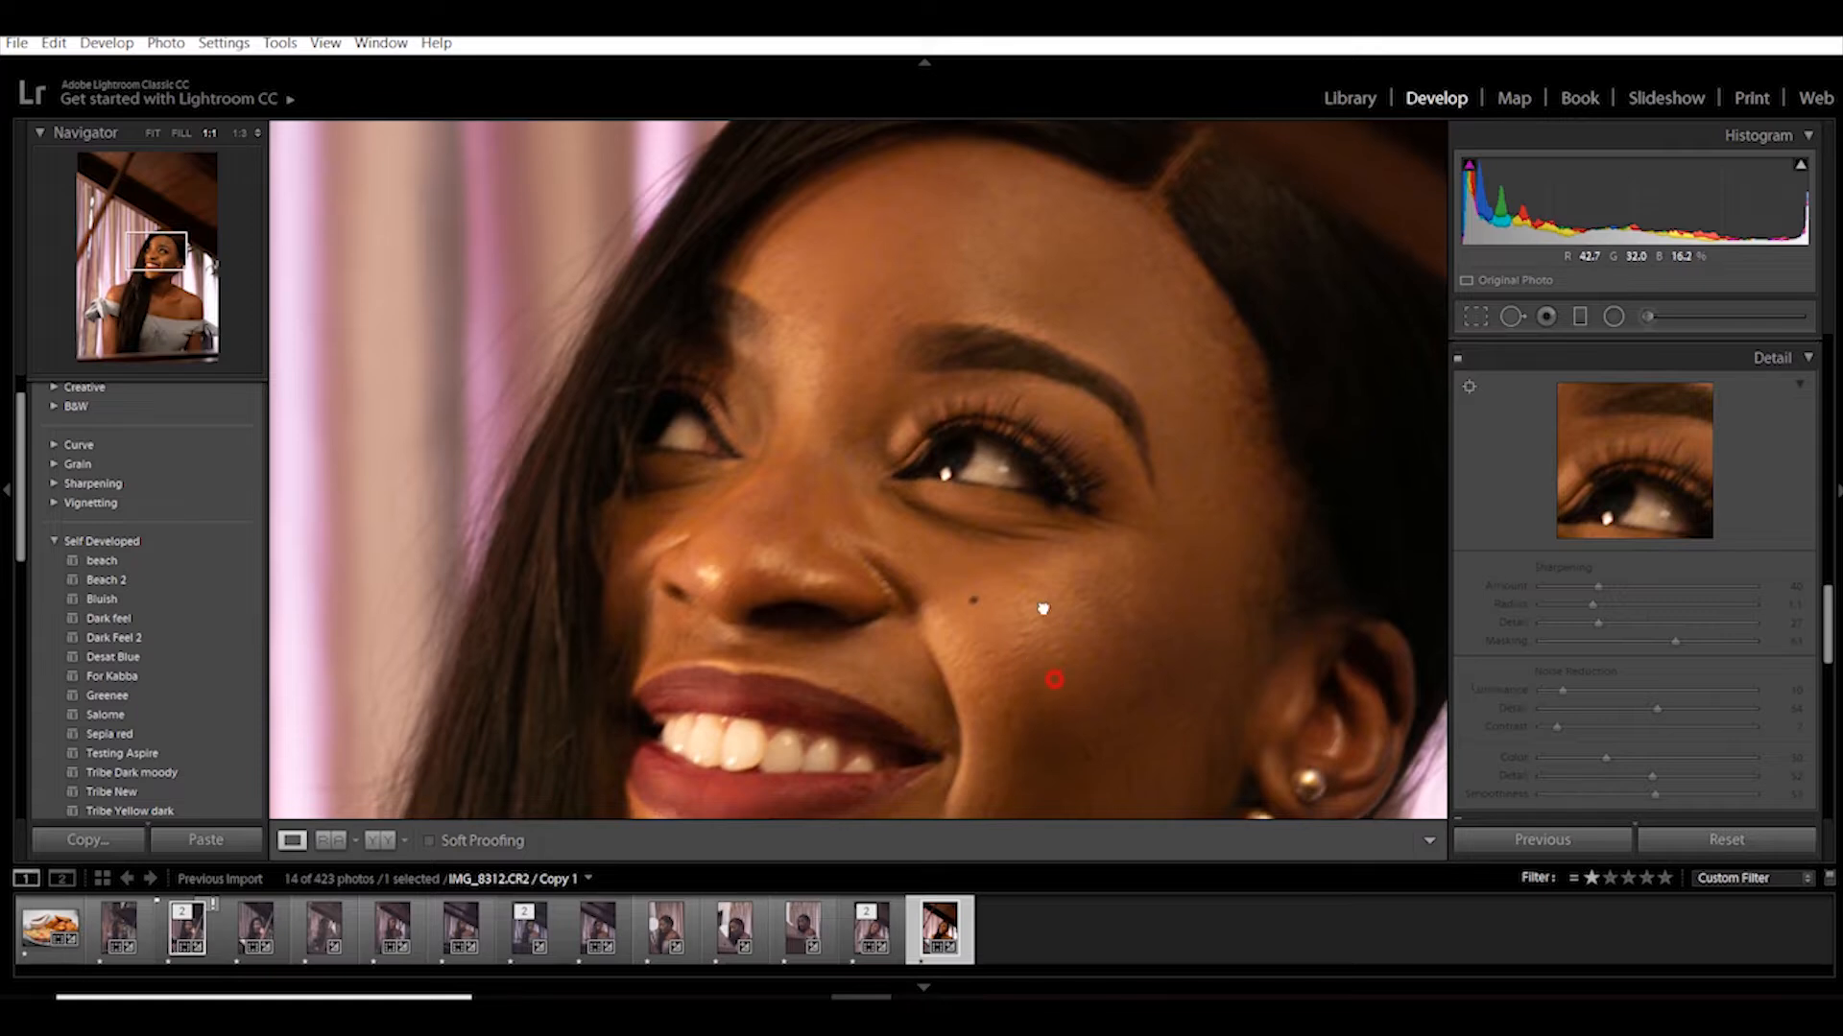
left_click_drag(1044, 609, 1004, 522)
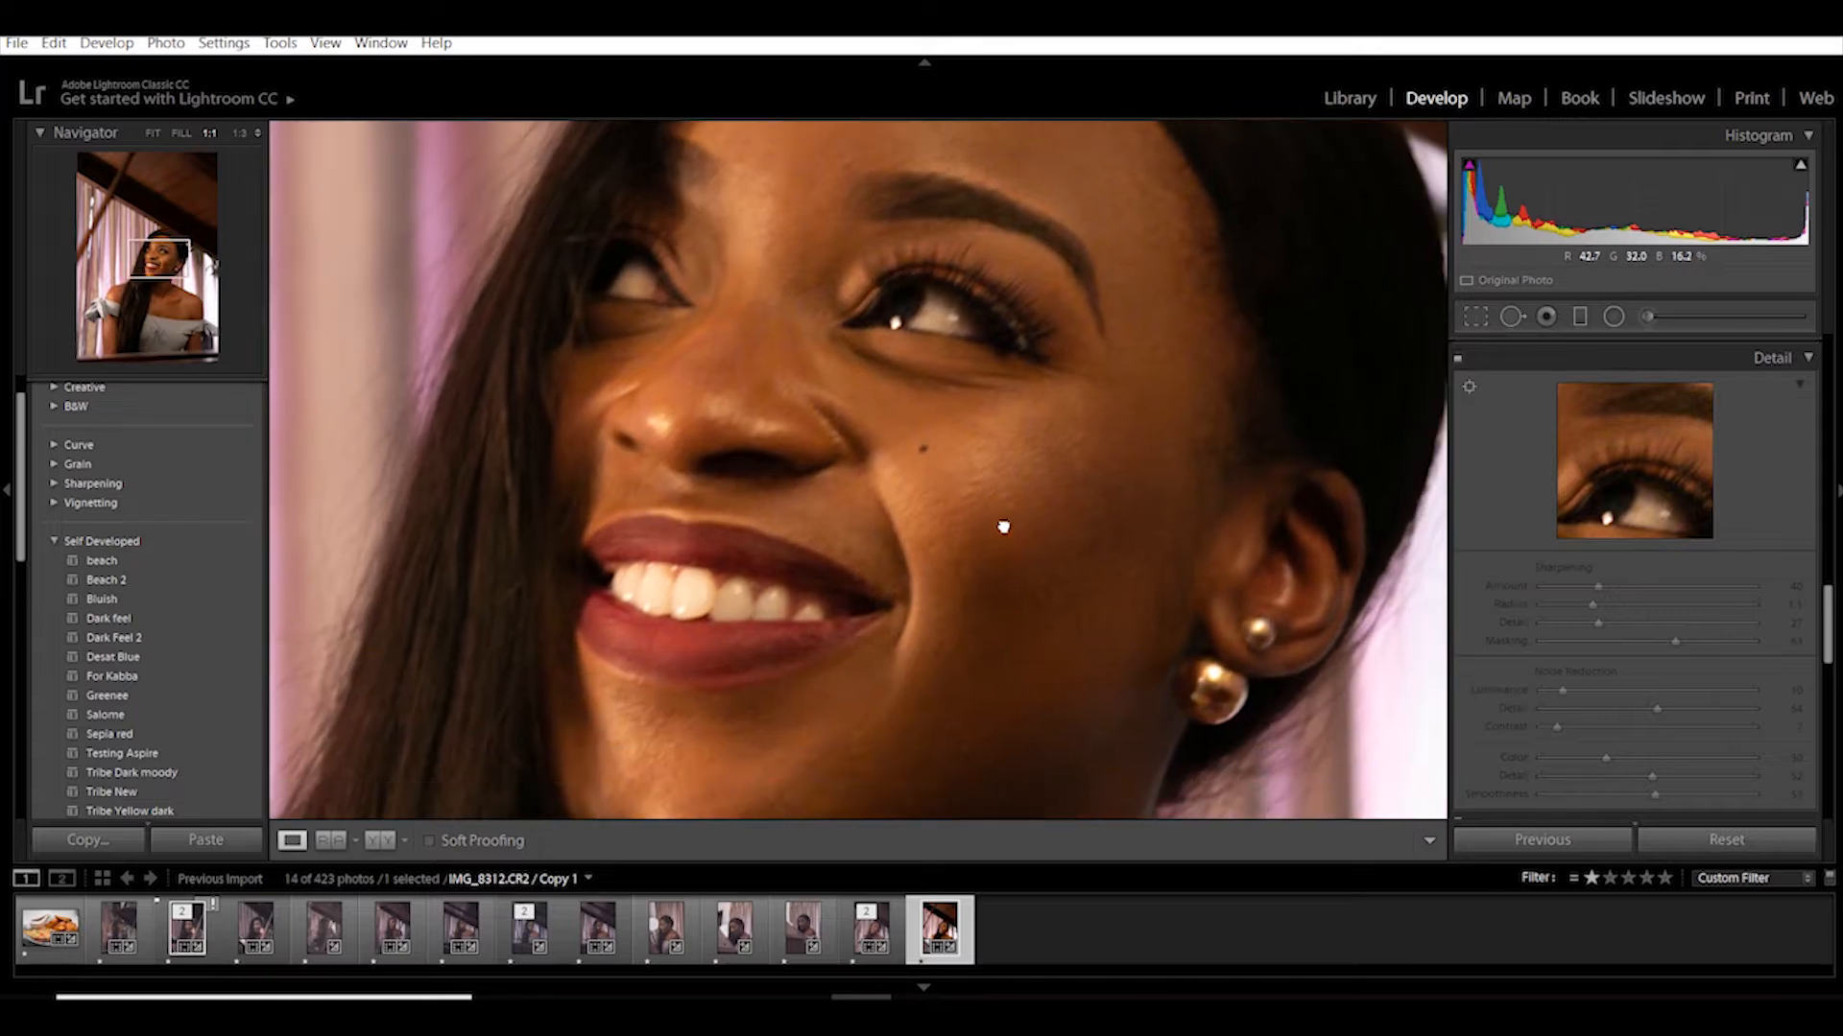
left_click(1457, 357)
left_click_drag(1074, 481, 1061, 509)
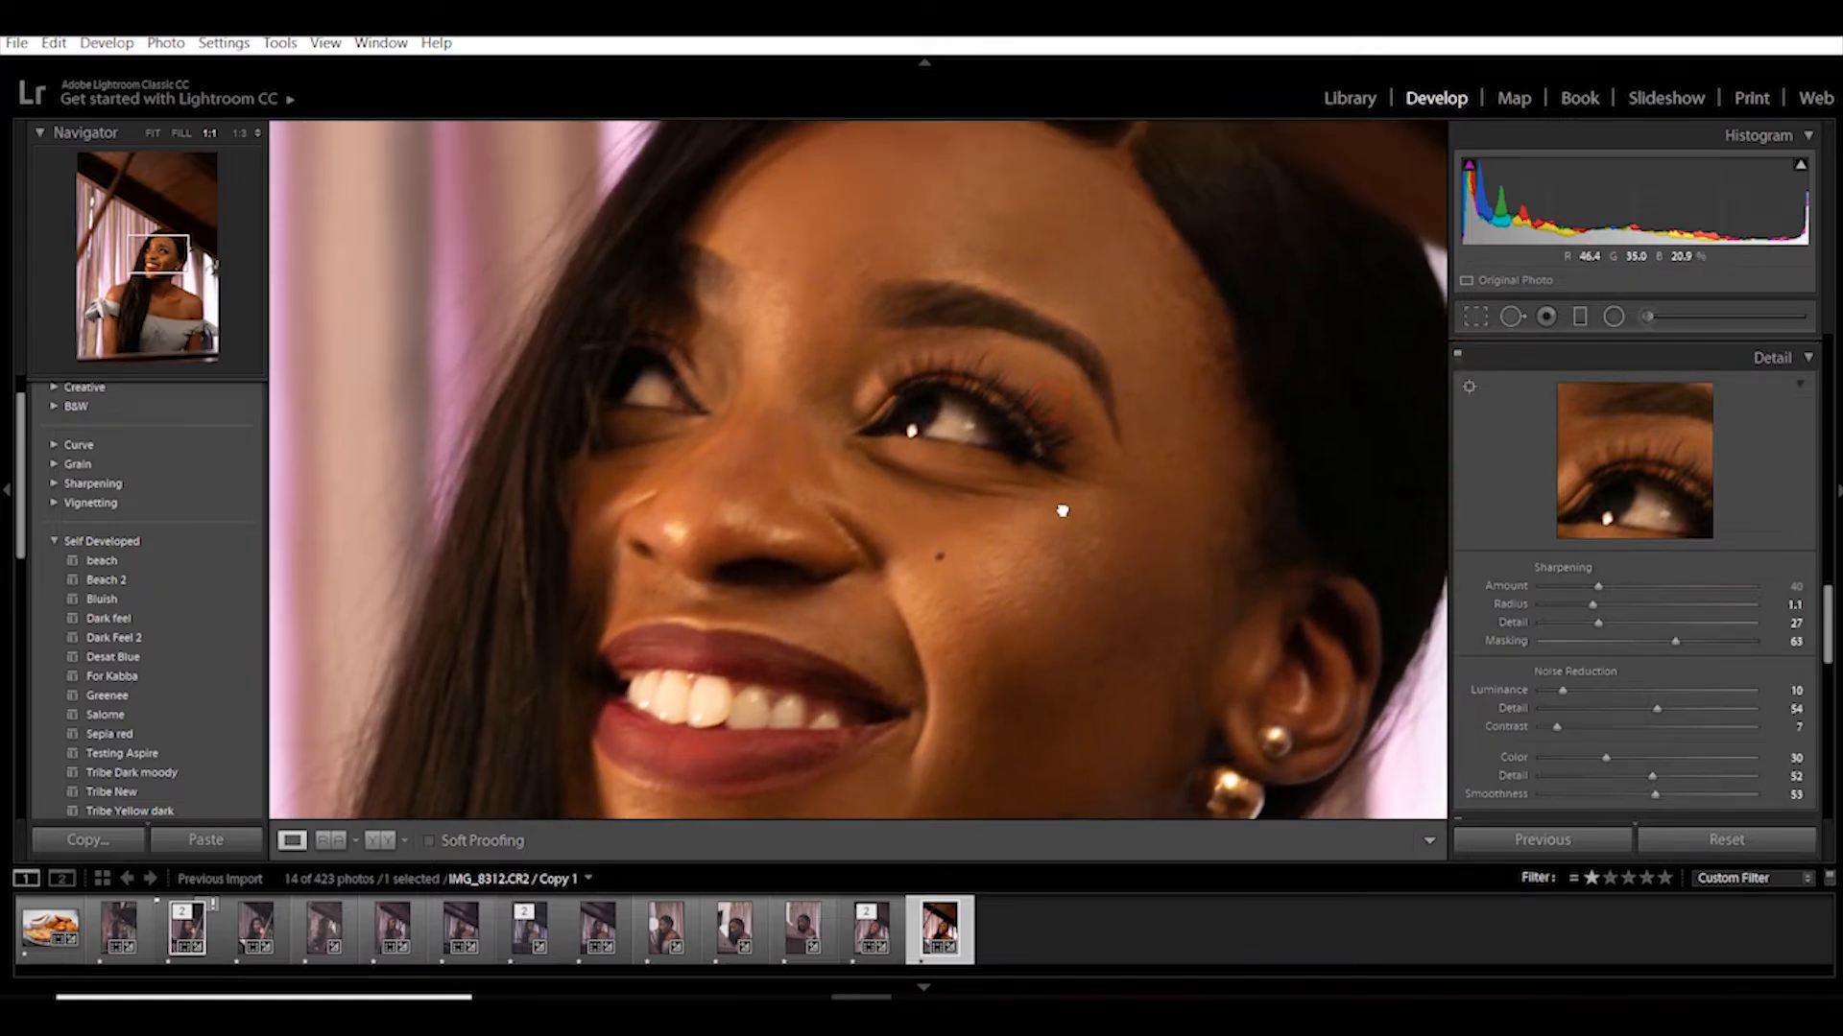
left_click(1077, 538)
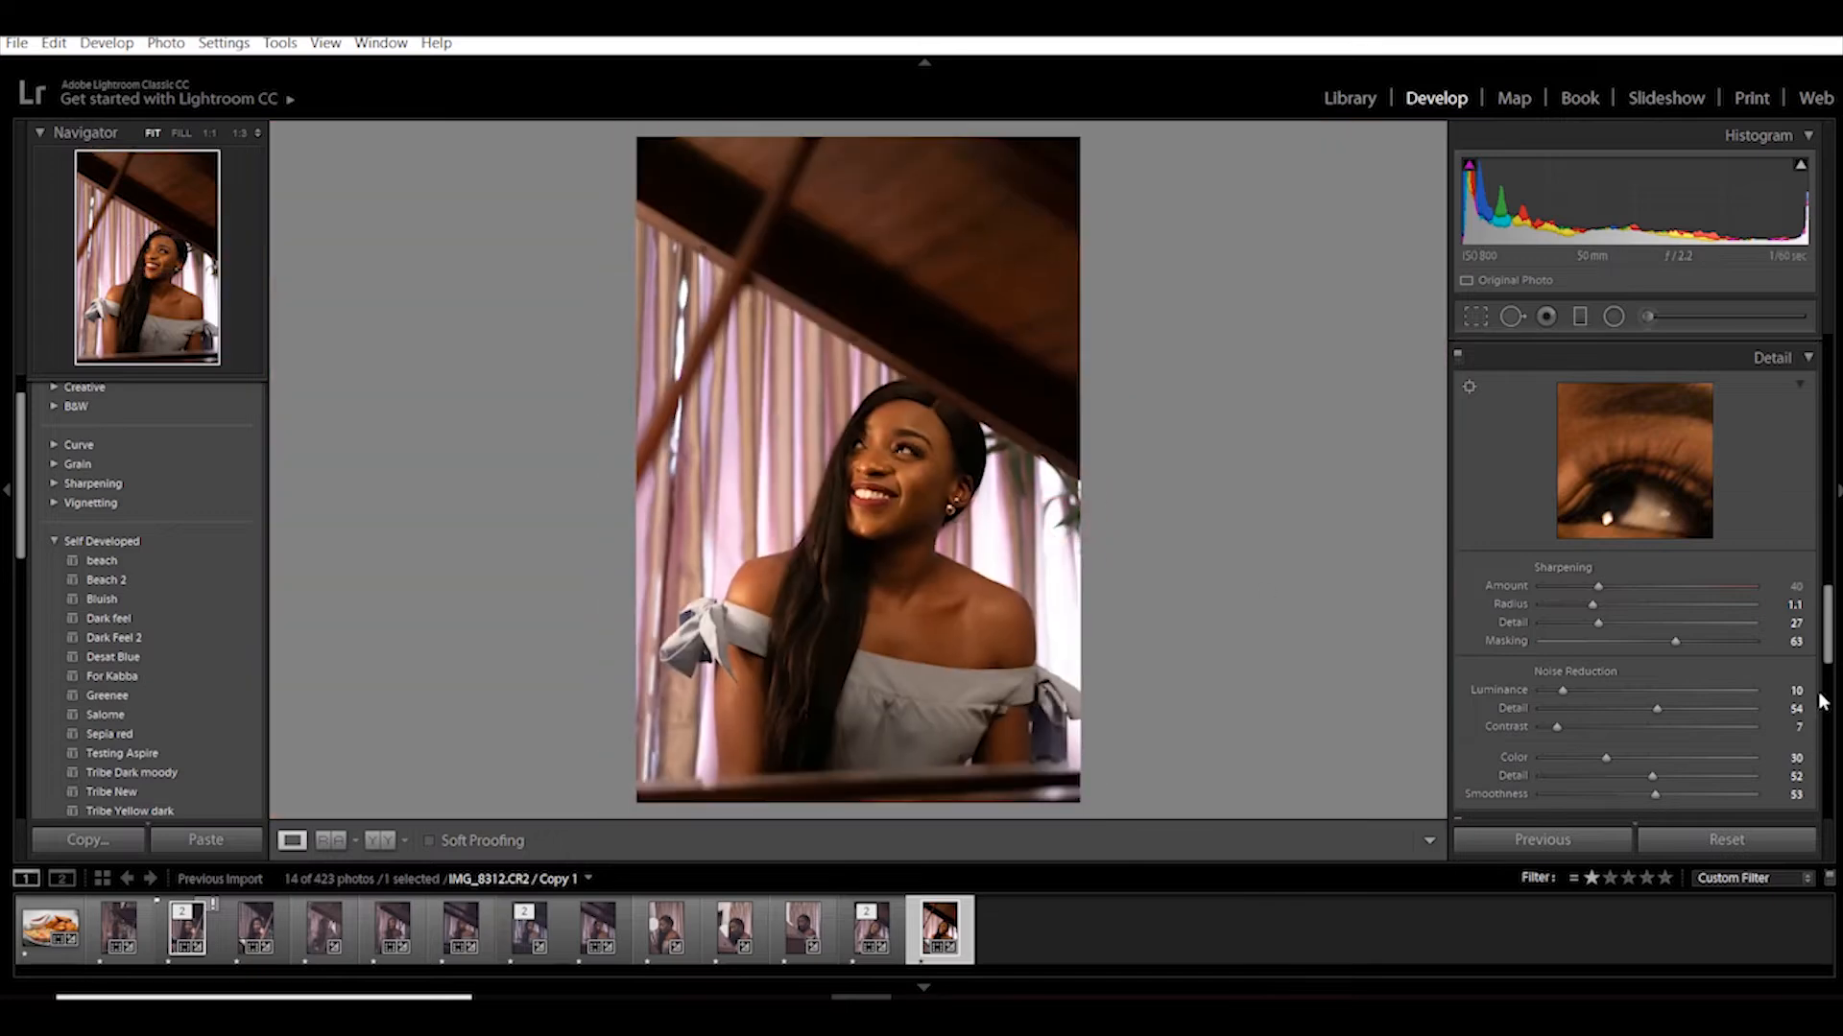
Step: Open the Profile Browser from the basic adjustments and apply the Artistic 08 profile from the favorites
left_click_drag(1828, 664, 1829, 662)
left_click_drag(1828, 660, 1812, 398)
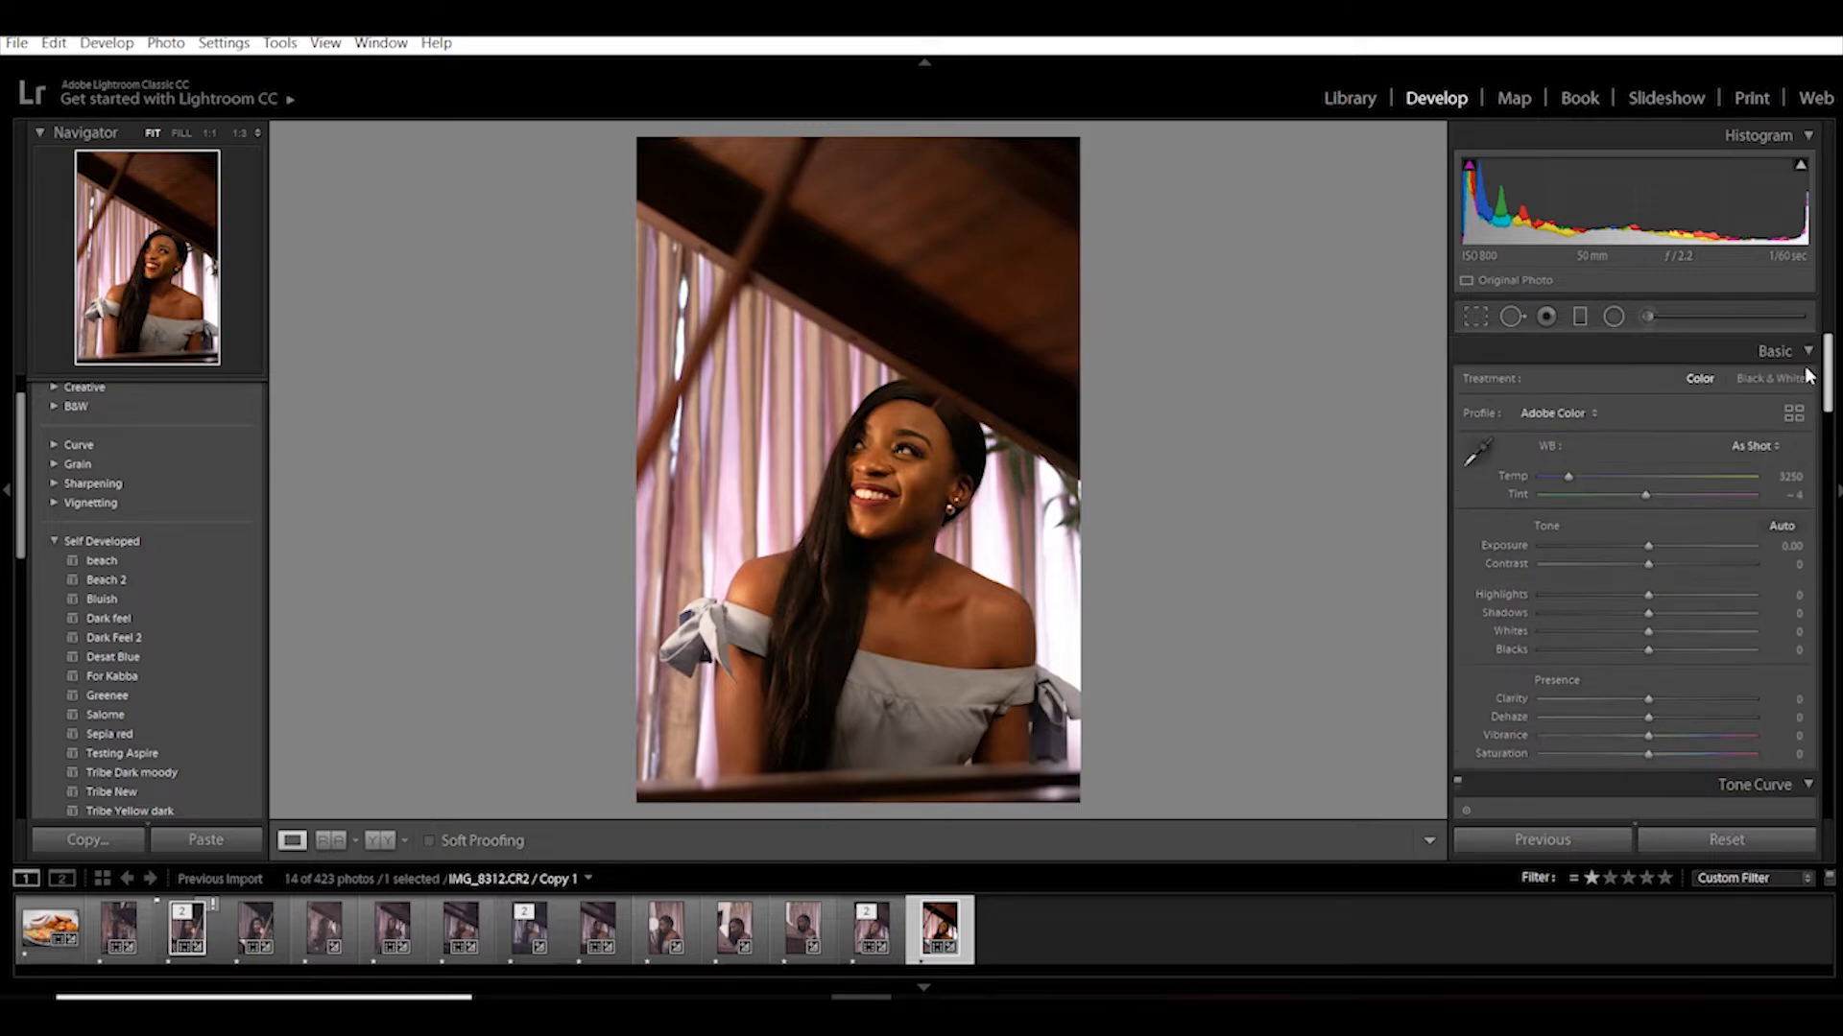
left_click(1791, 414)
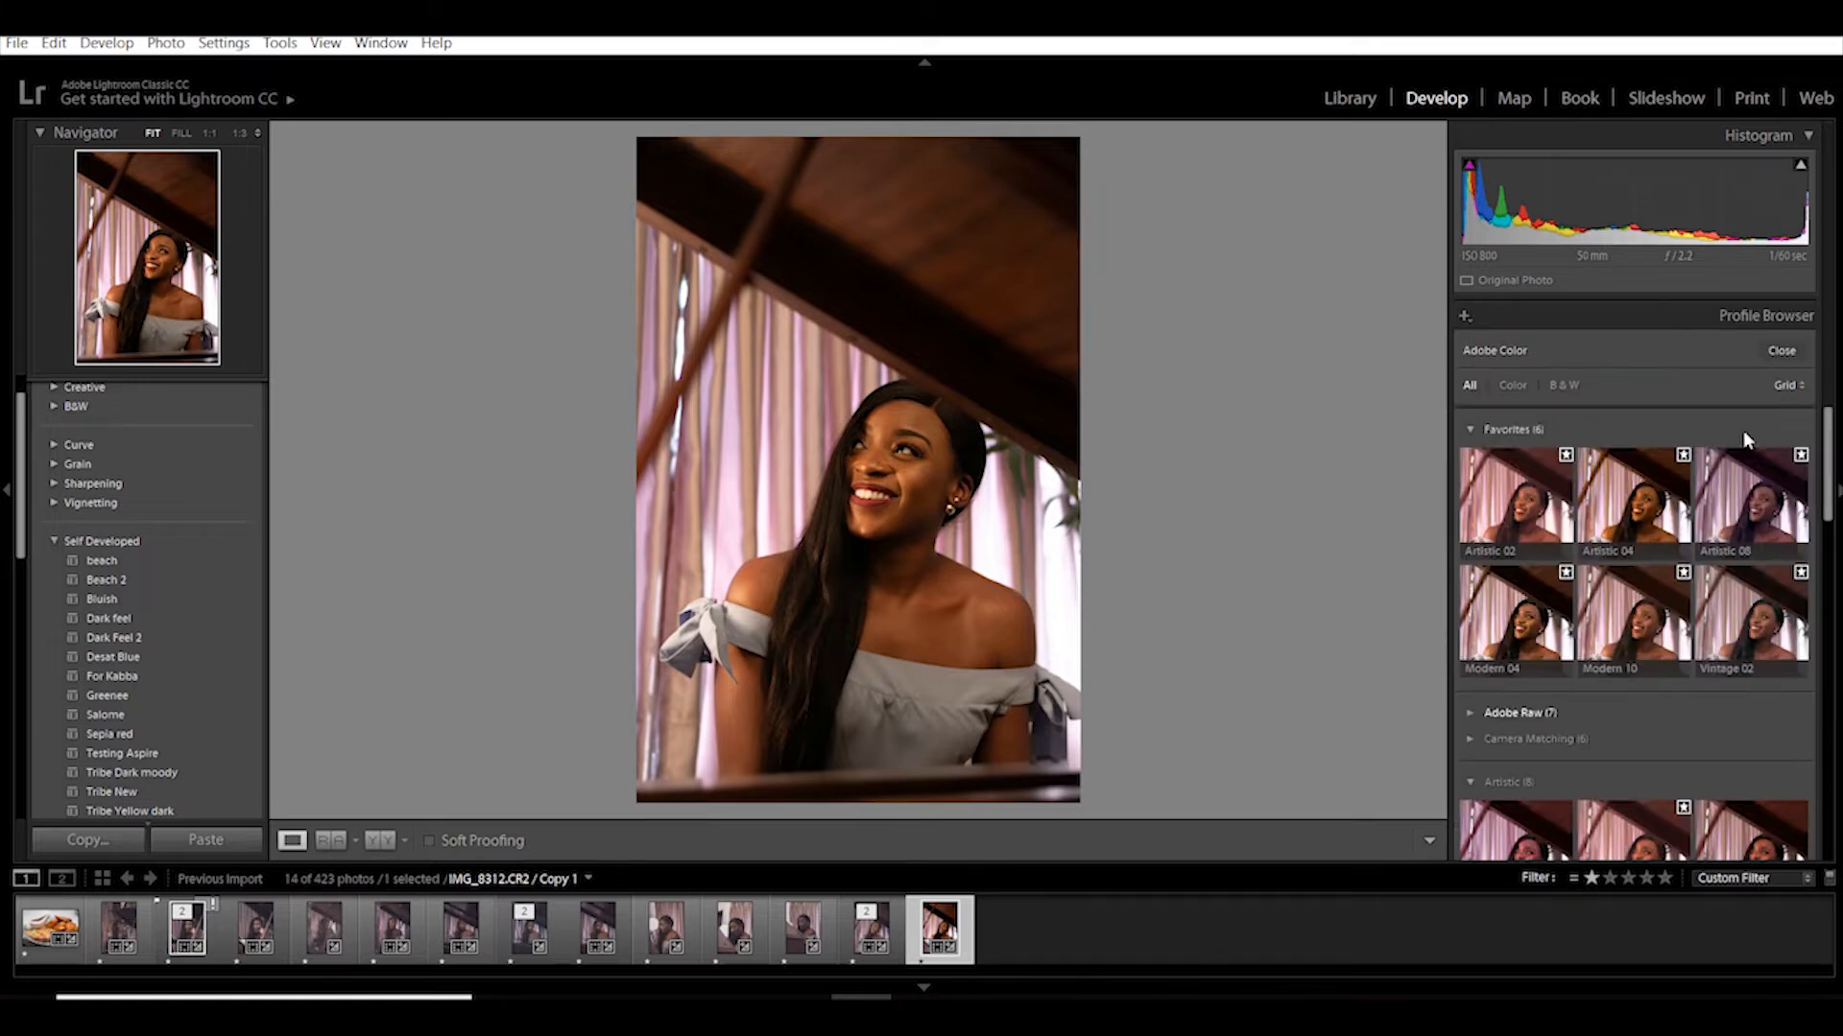
mouse_move(1825, 449)
left_mouse_down()
mouse_move(1825, 464)
mouse_move(1820, 449)
left_mouse_up()
left_click(1783, 501)
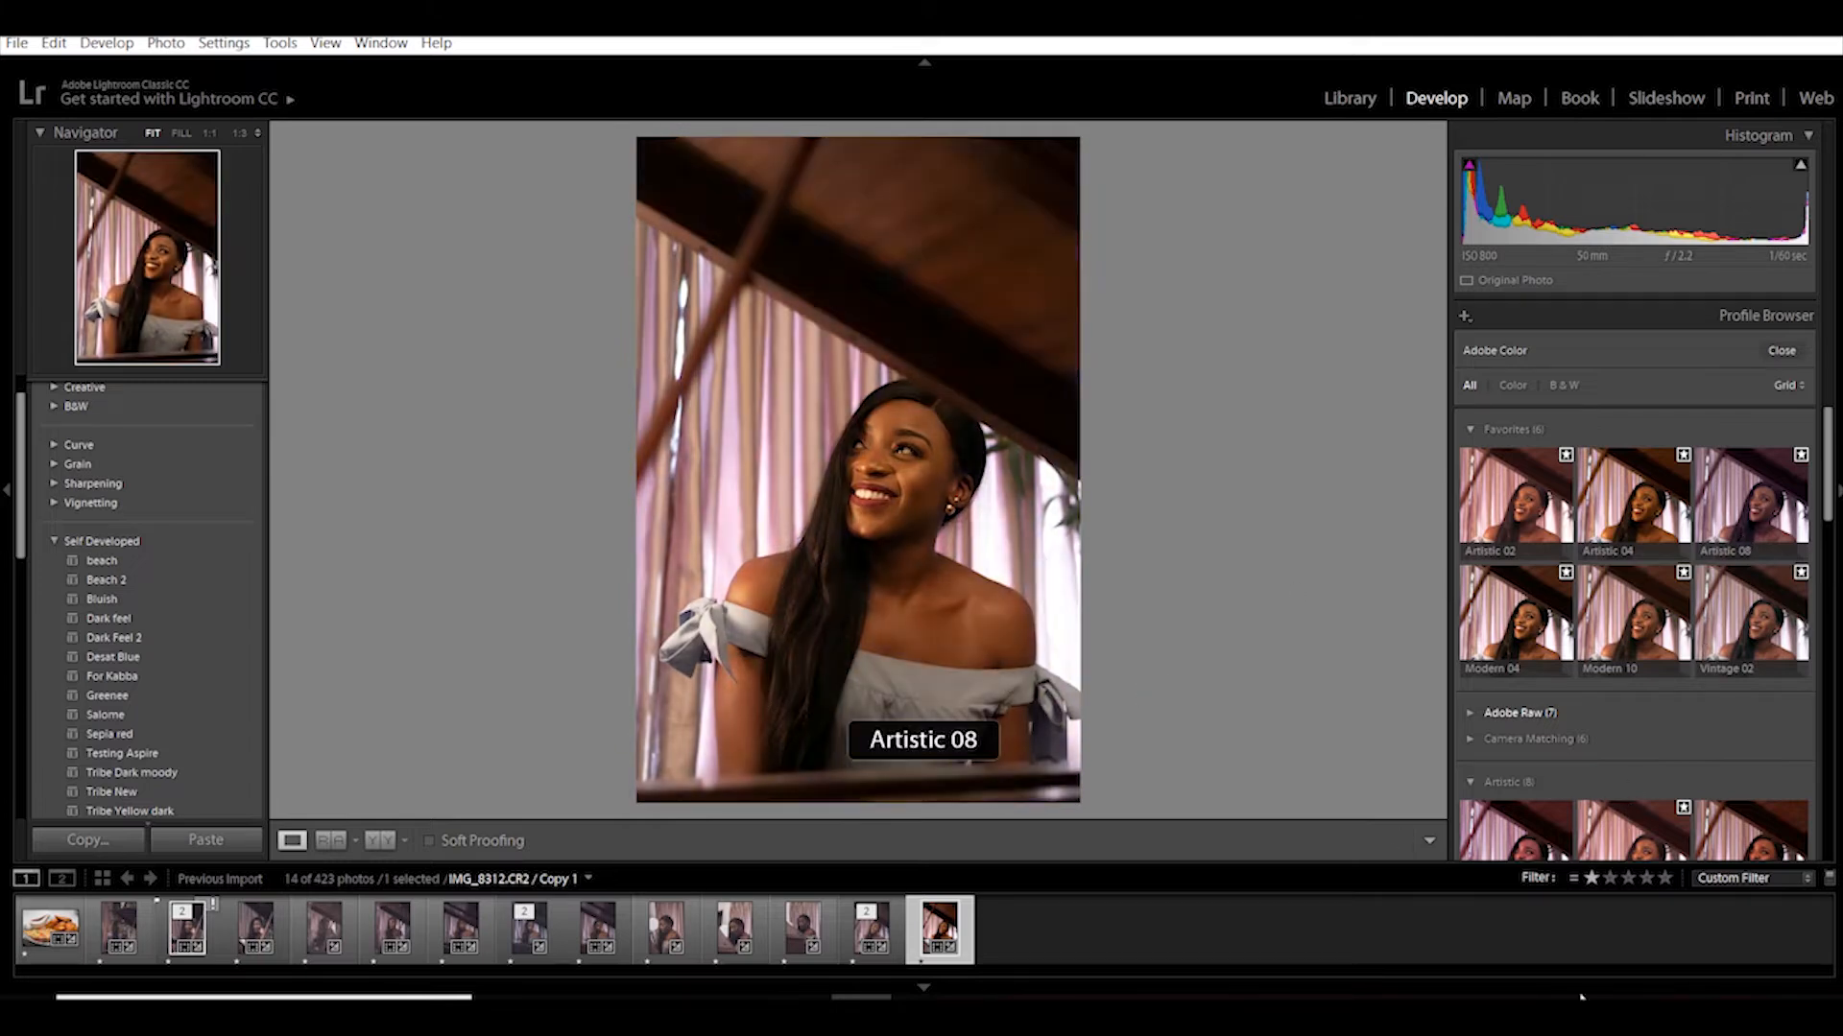
Step: Apply the Artistic 08 favorite profile at Amount 65 and close the Profile Browser
left_click(152, 638)
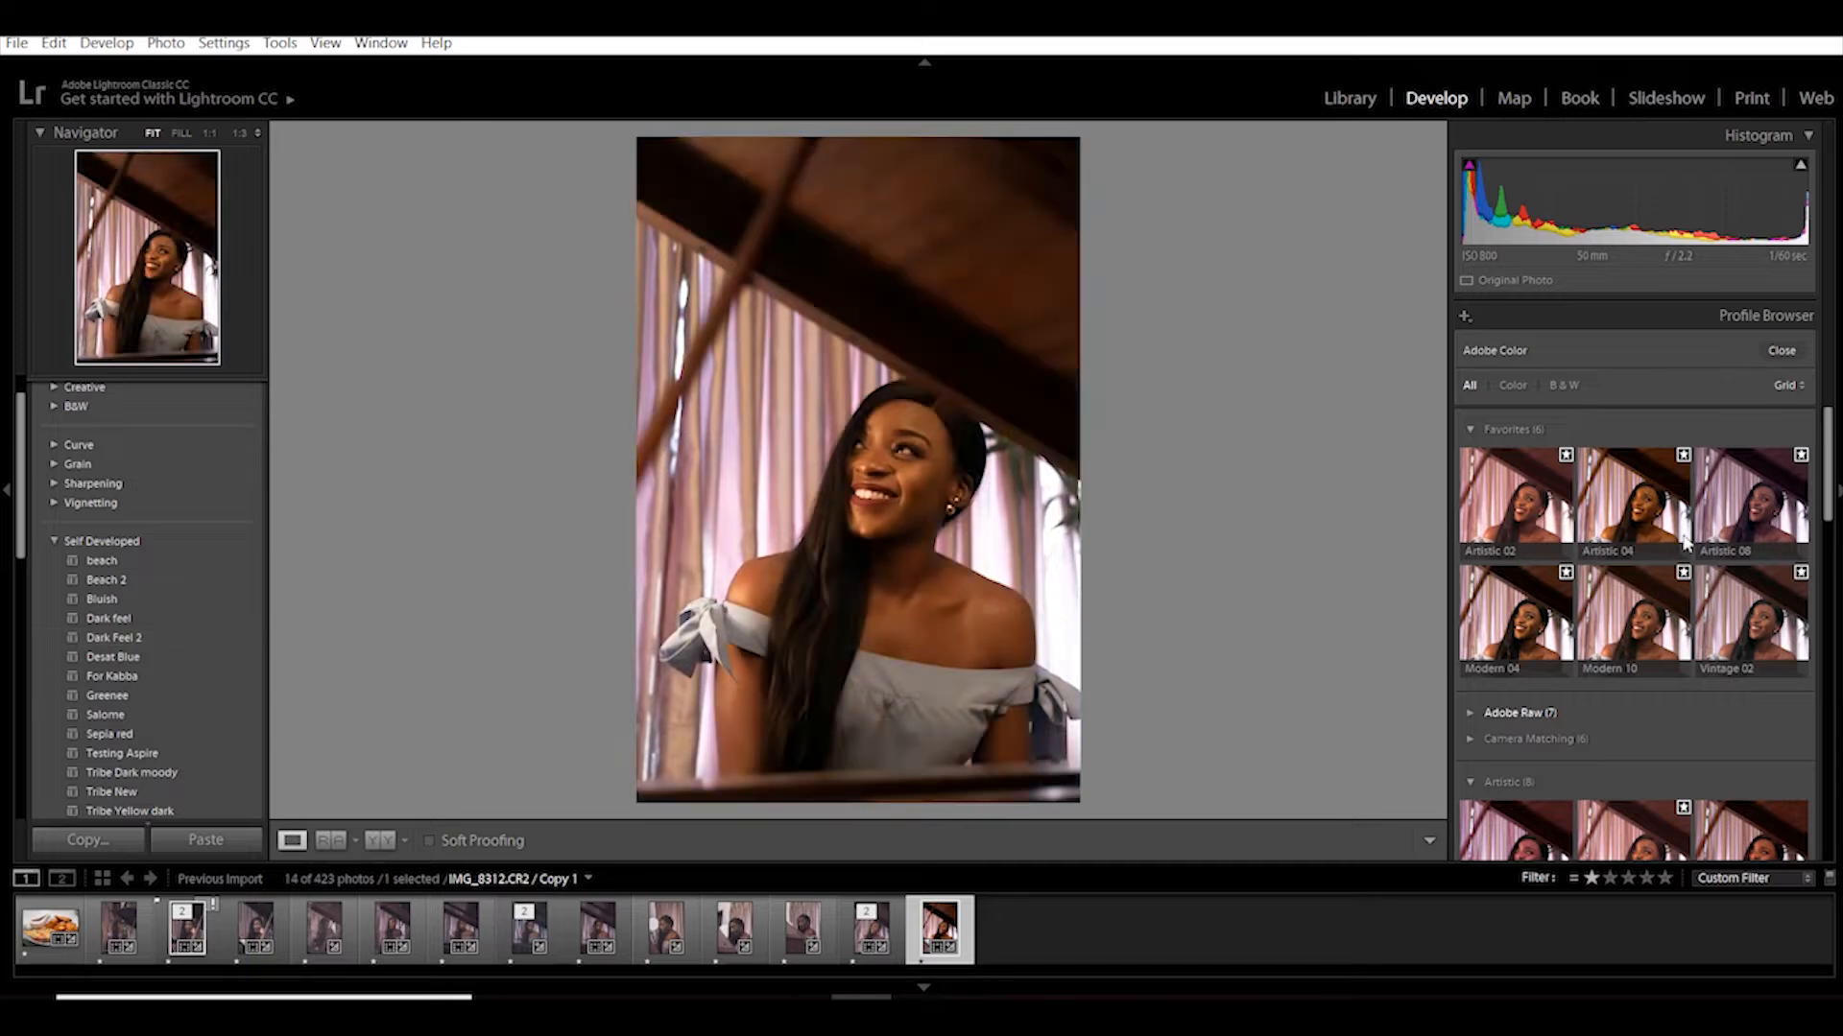
left_click(1786, 528)
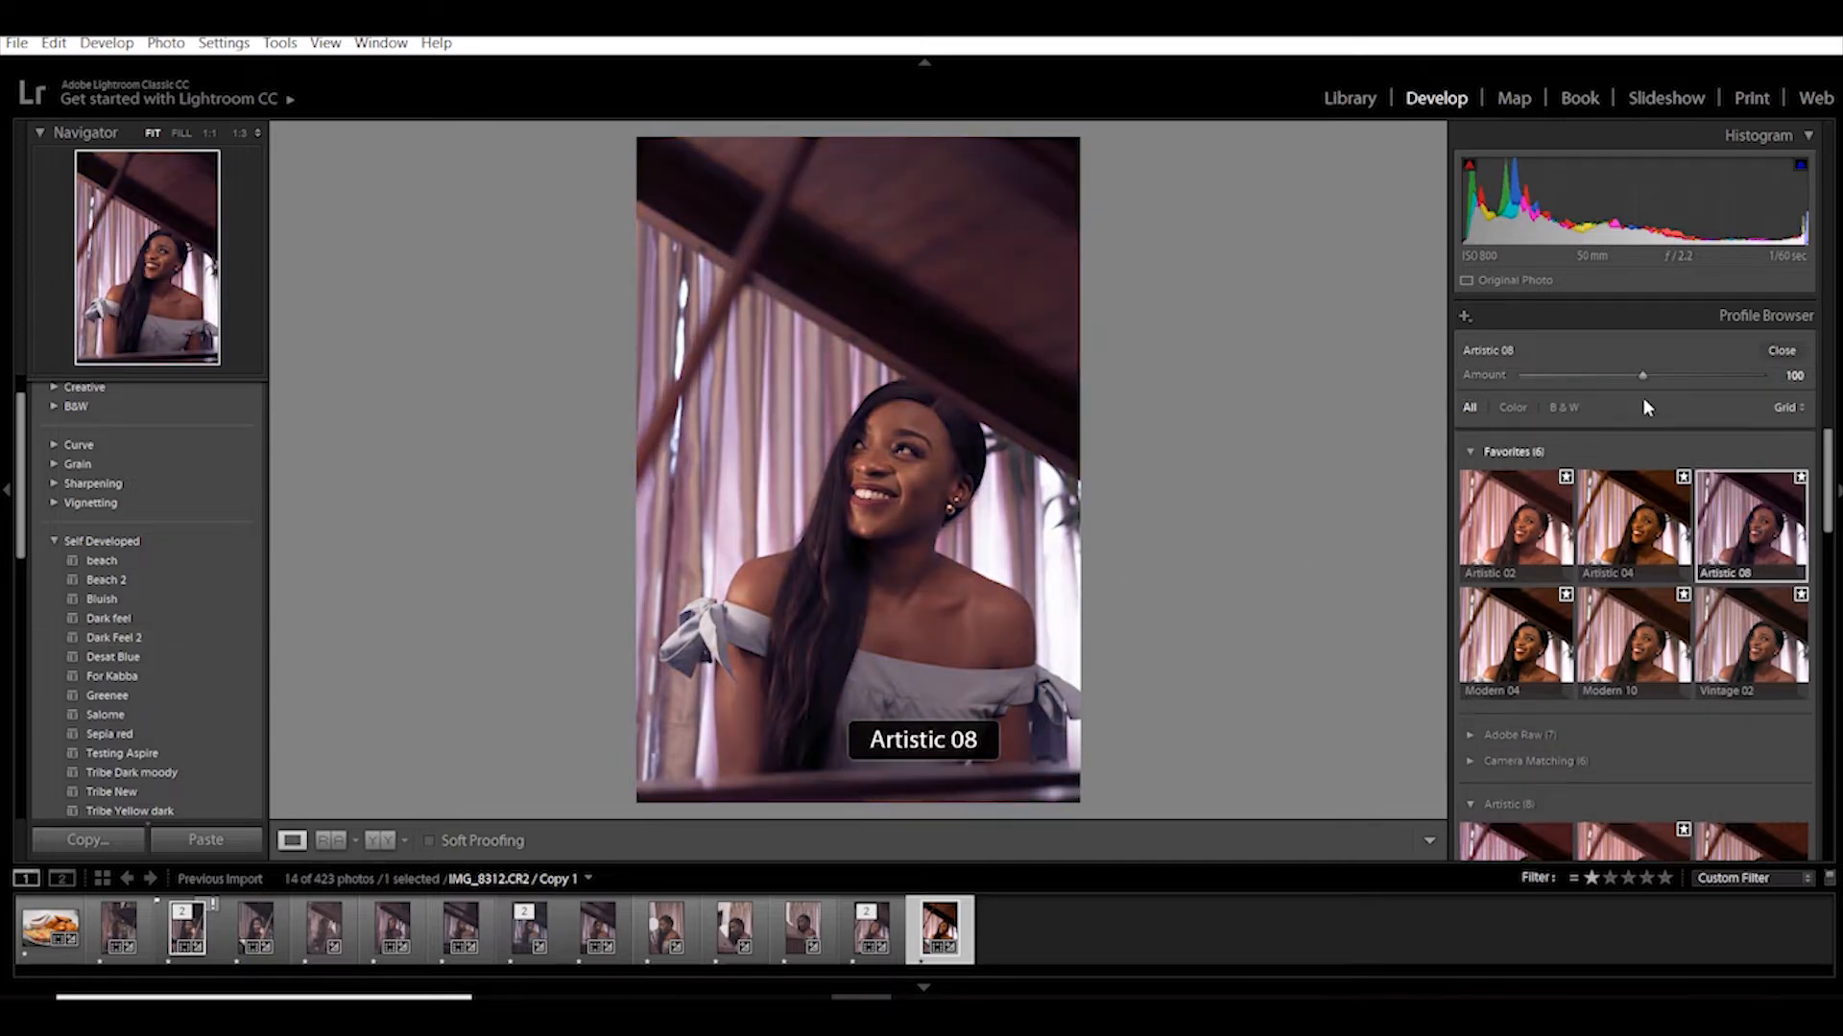
left_click_drag(1645, 374, 1607, 378)
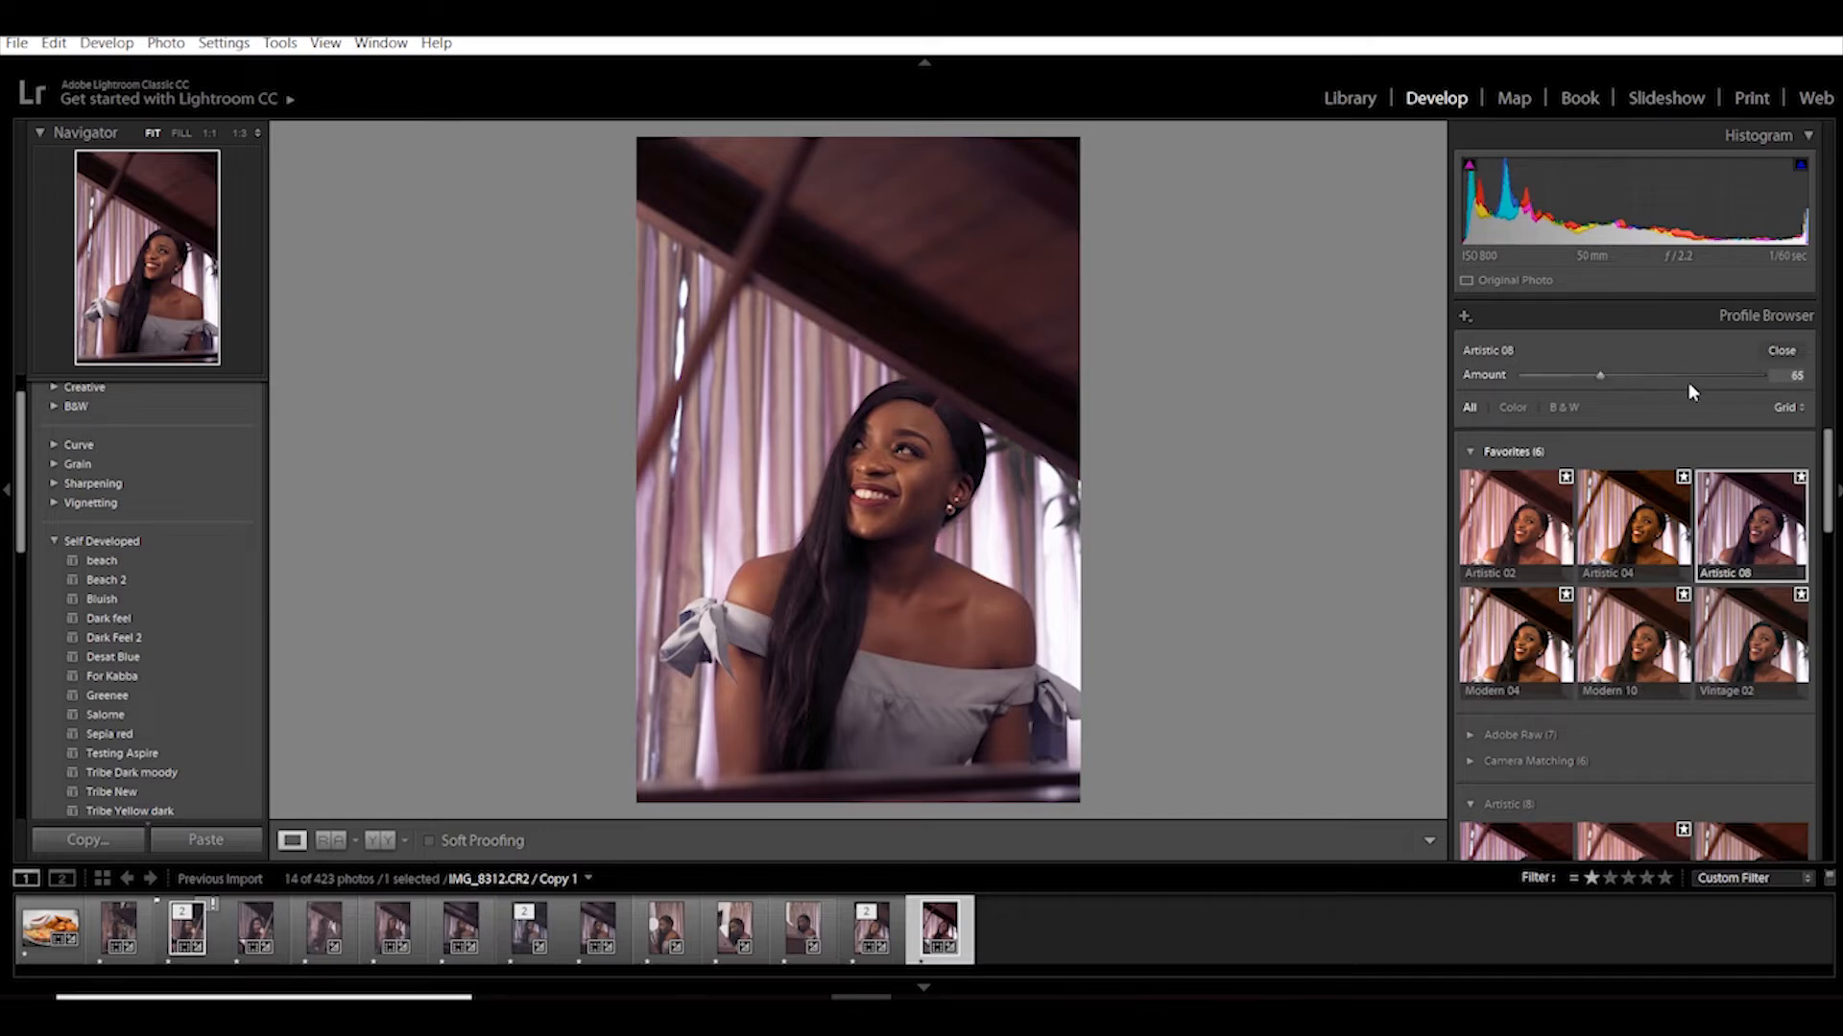
left_click(1773, 351)
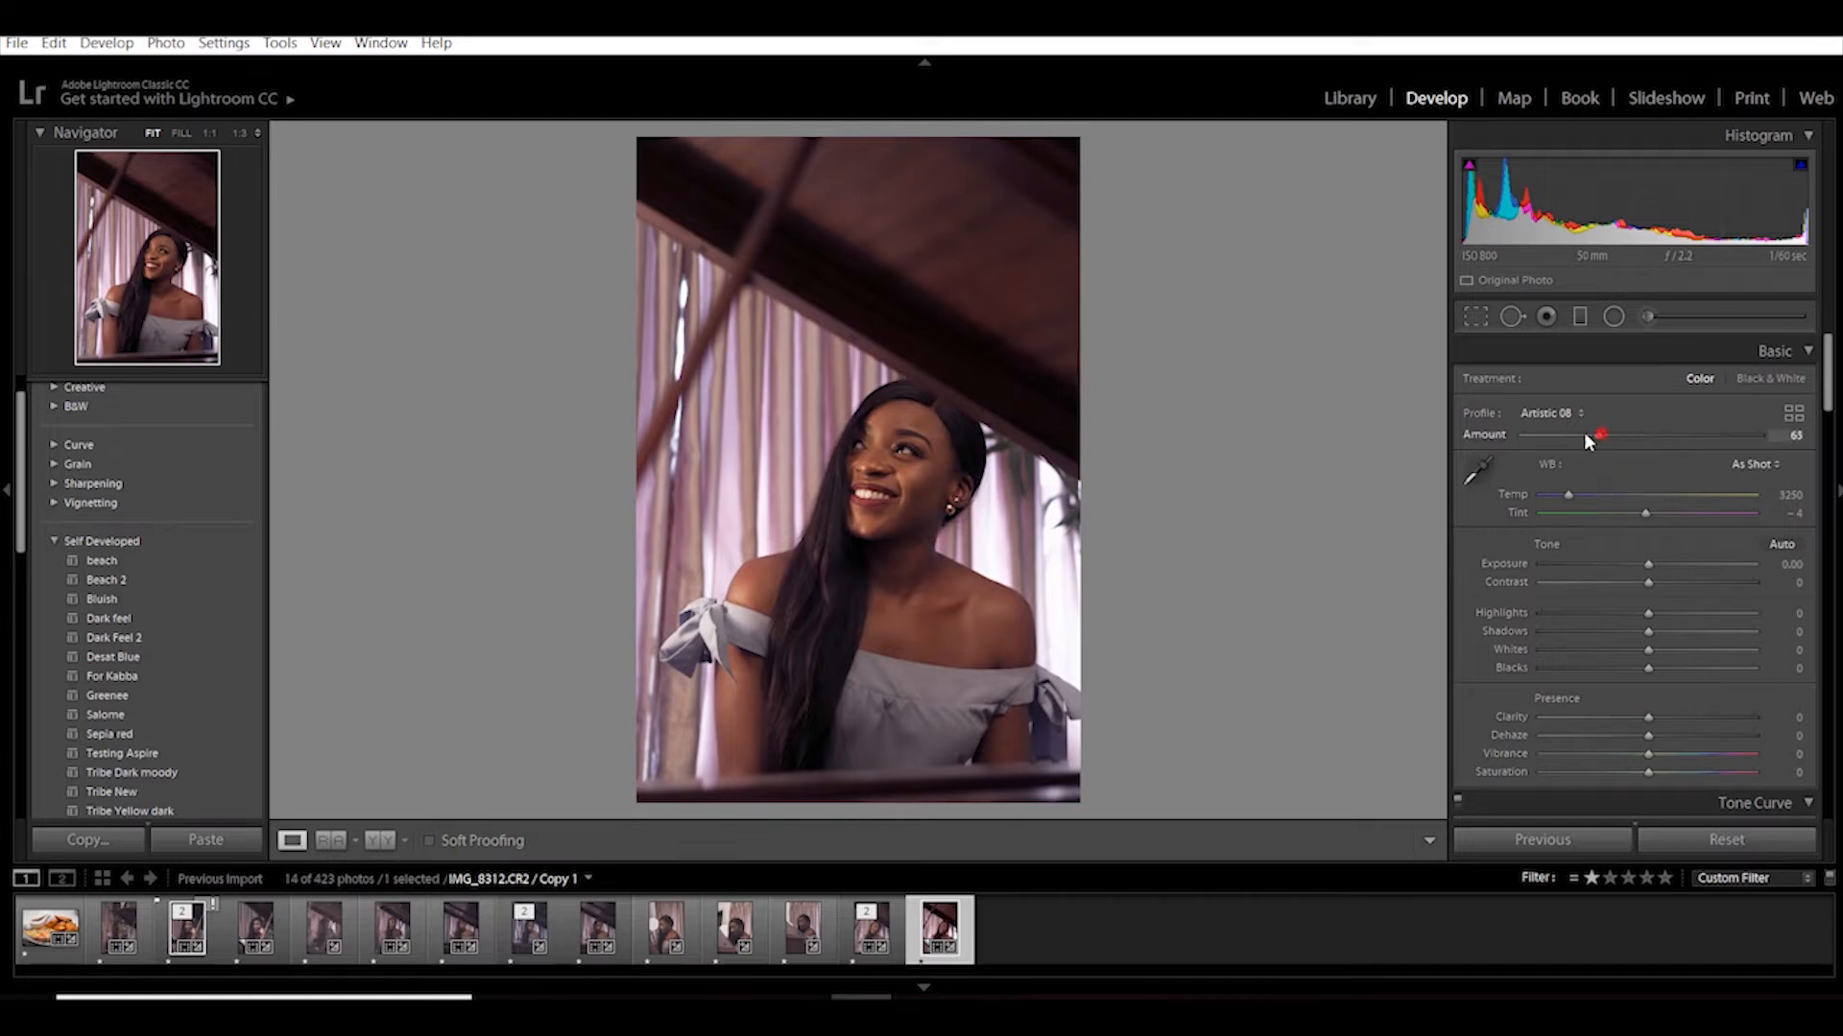
left_click_drag(1586, 439, 1476, 456)
key("ctrl+z")
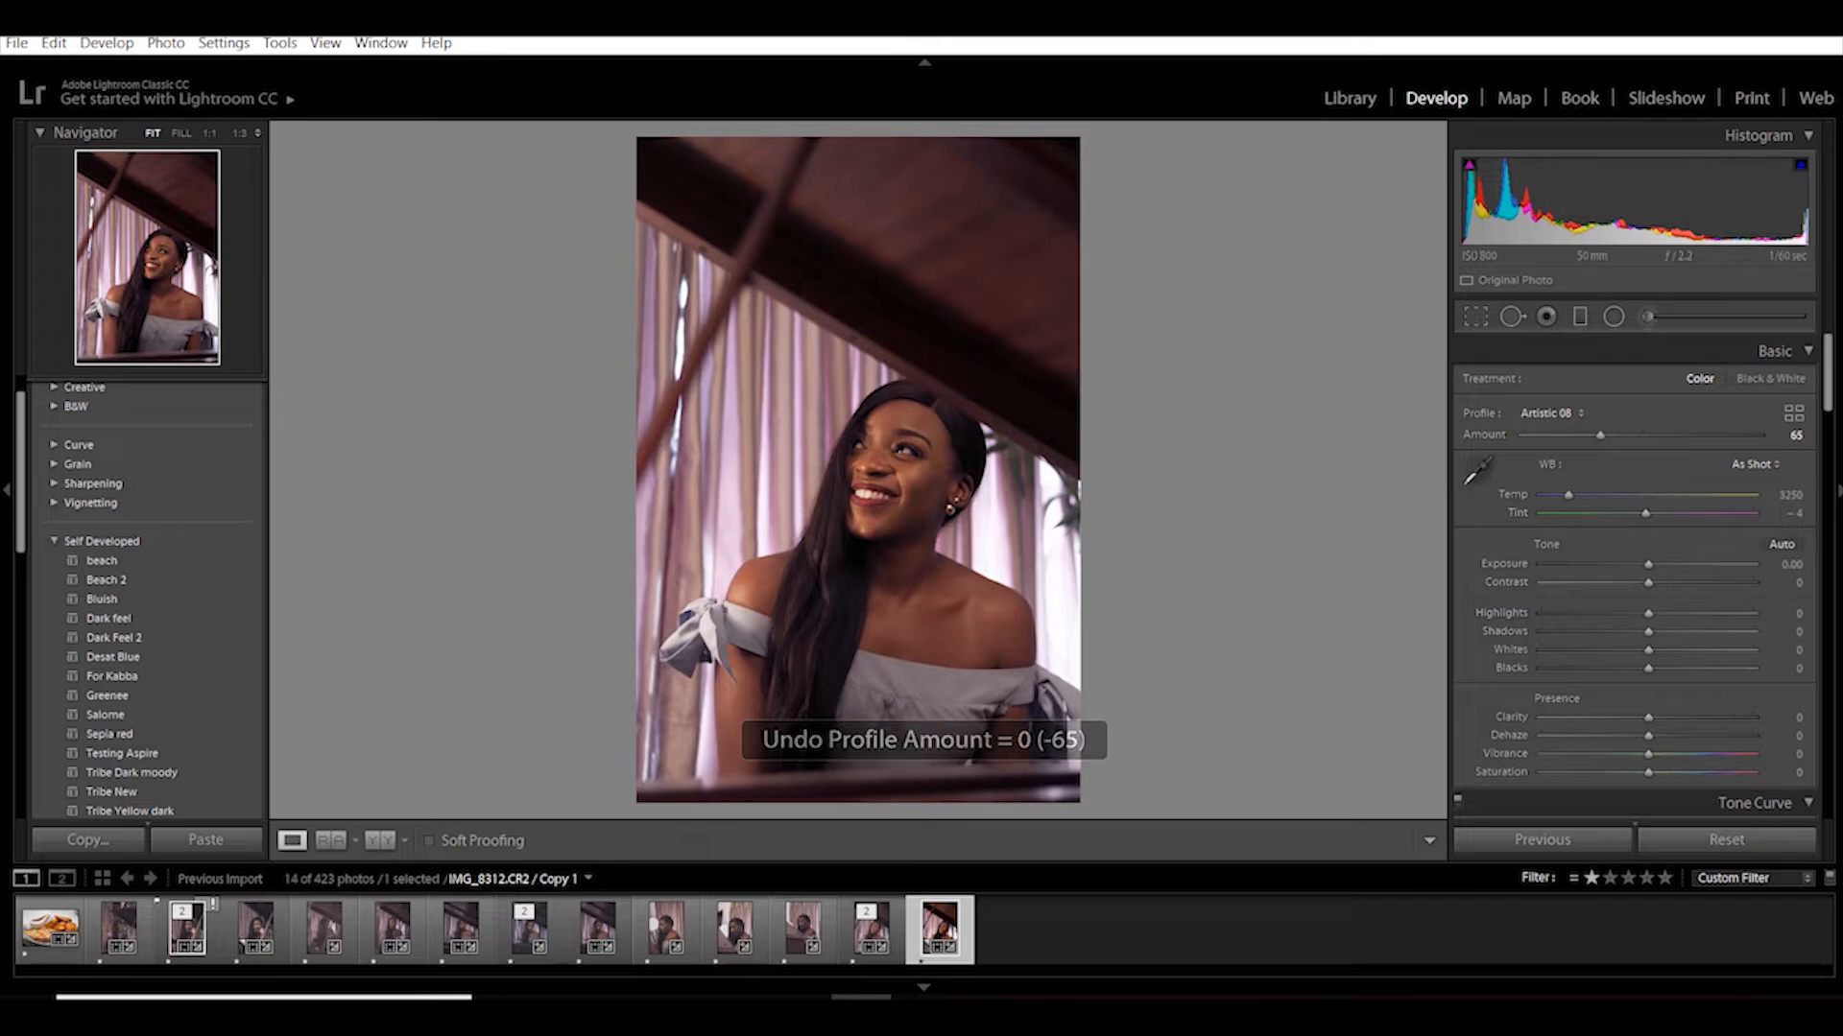
Step: Set the basic adjustments: Saturation -15, Highlights -93, Shadows +40 and Blacks +38
scroll(1830, 417, "down", 1)
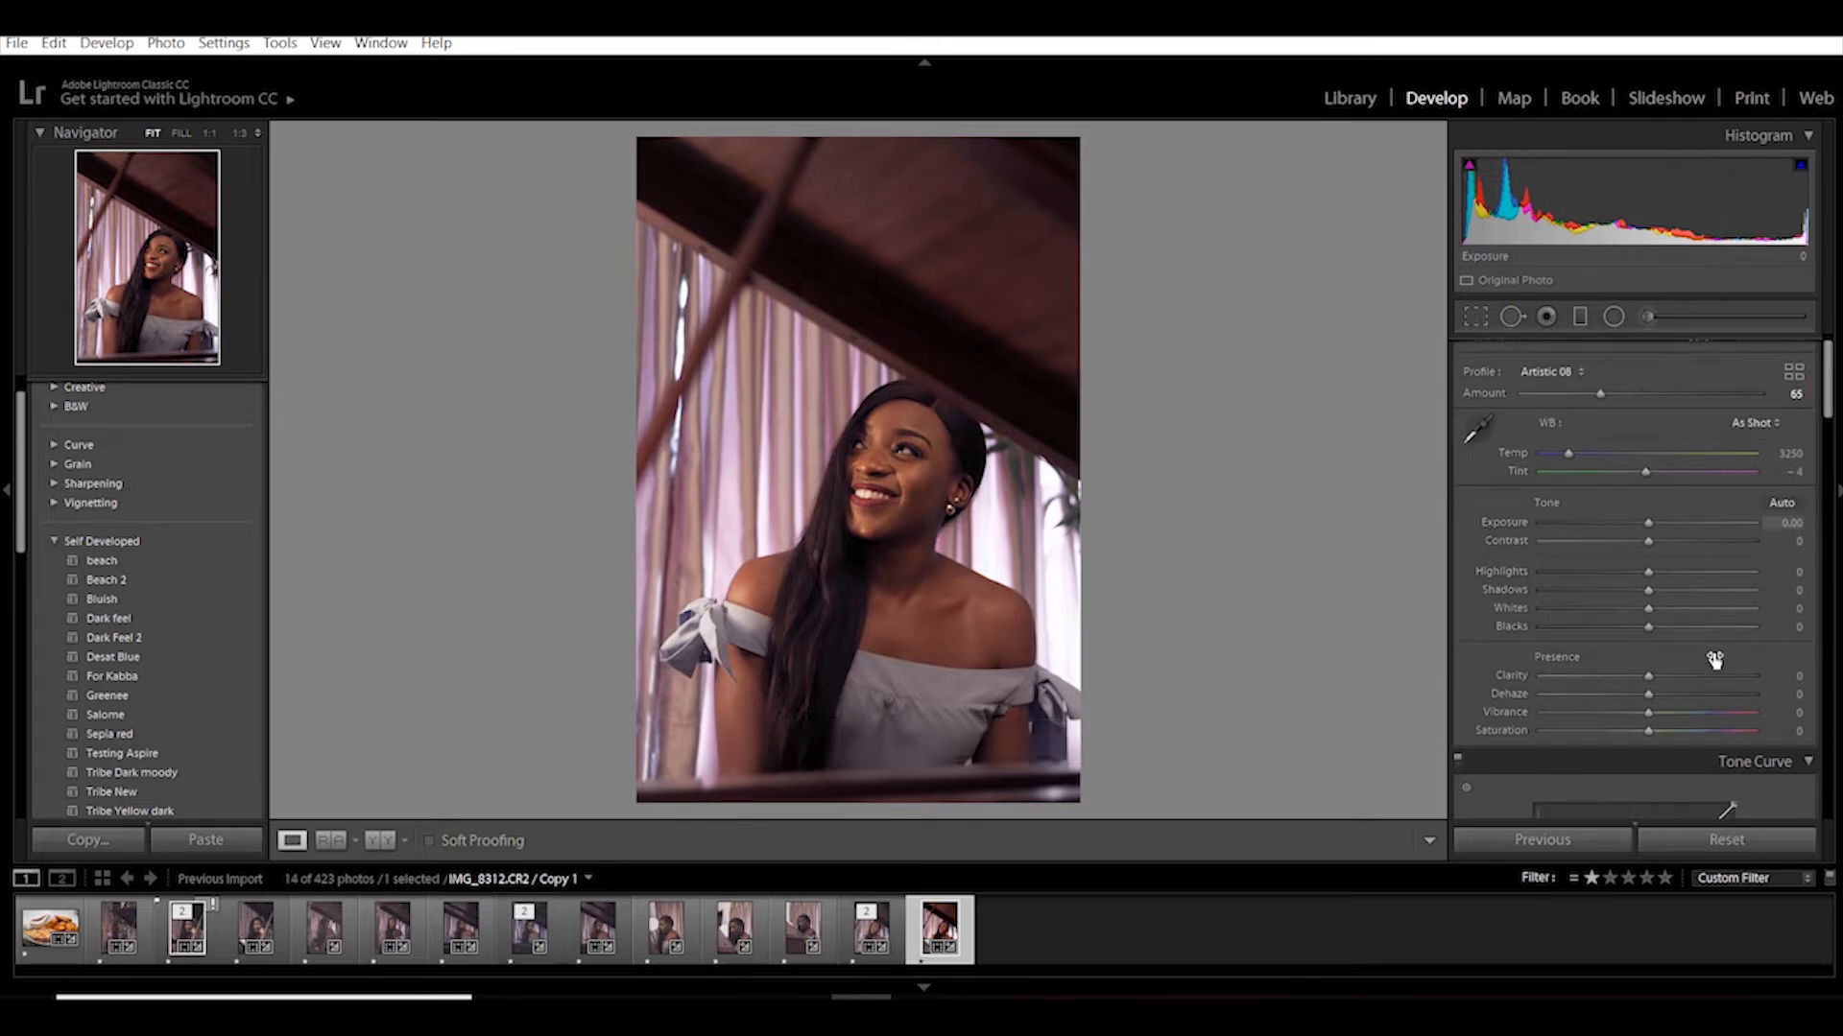
left_click(1645, 735)
left_click_drag(1645, 734, 1627, 734)
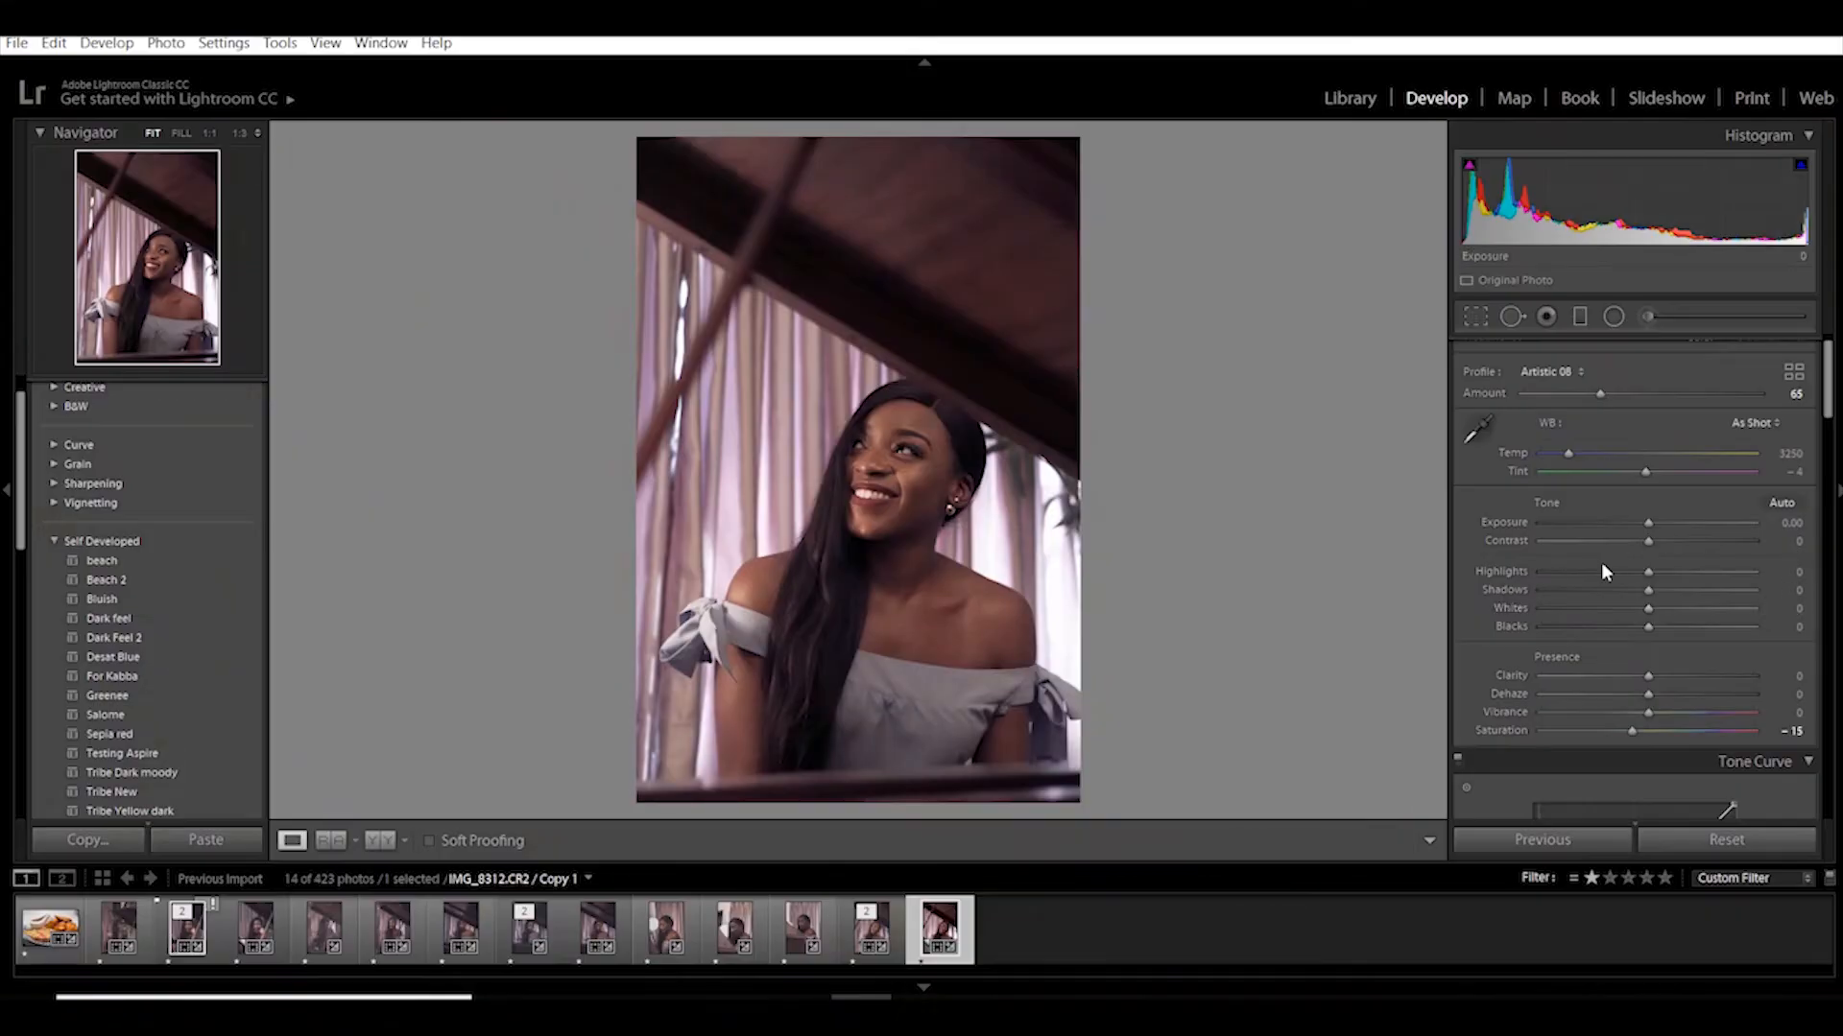
left_click_drag(1647, 572, 1588, 584)
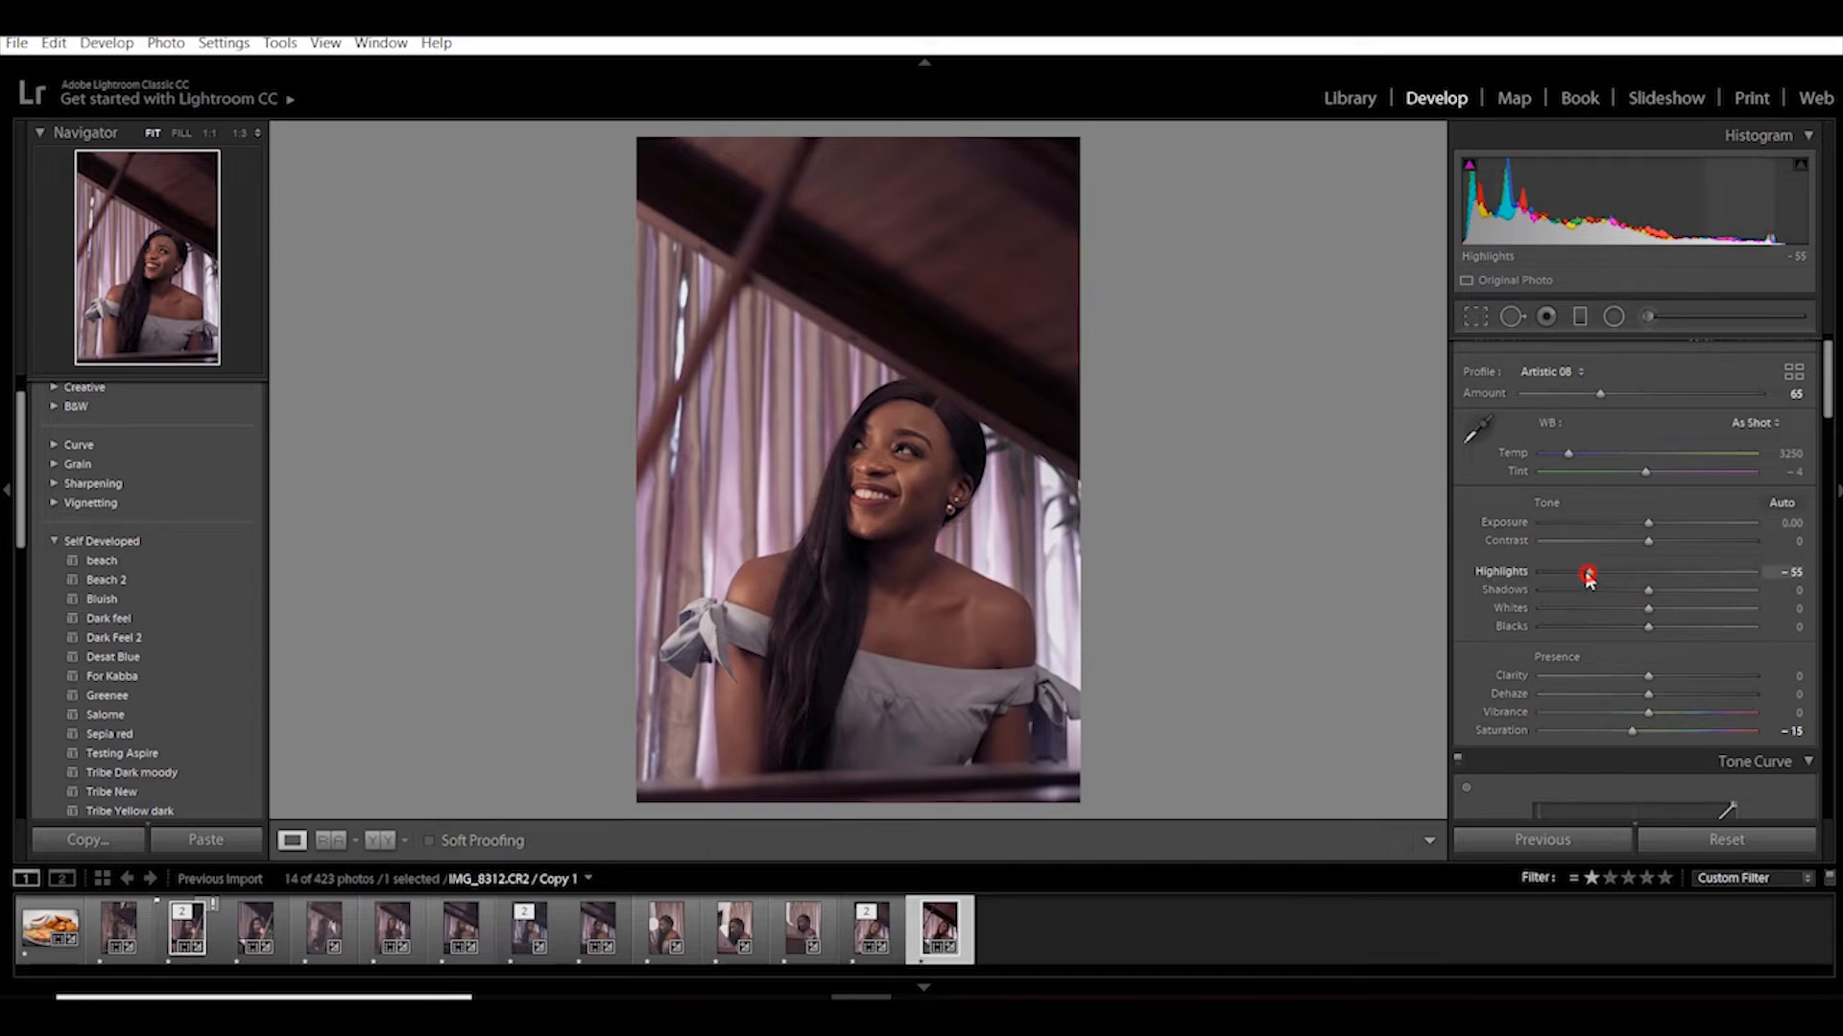
left_click_drag(1588, 574, 1546, 570)
mouse_move(1683, 595)
left_mouse_down()
mouse_move(1665, 630)
mouse_move(1687, 624)
left_mouse_up()
double_click(1694, 593)
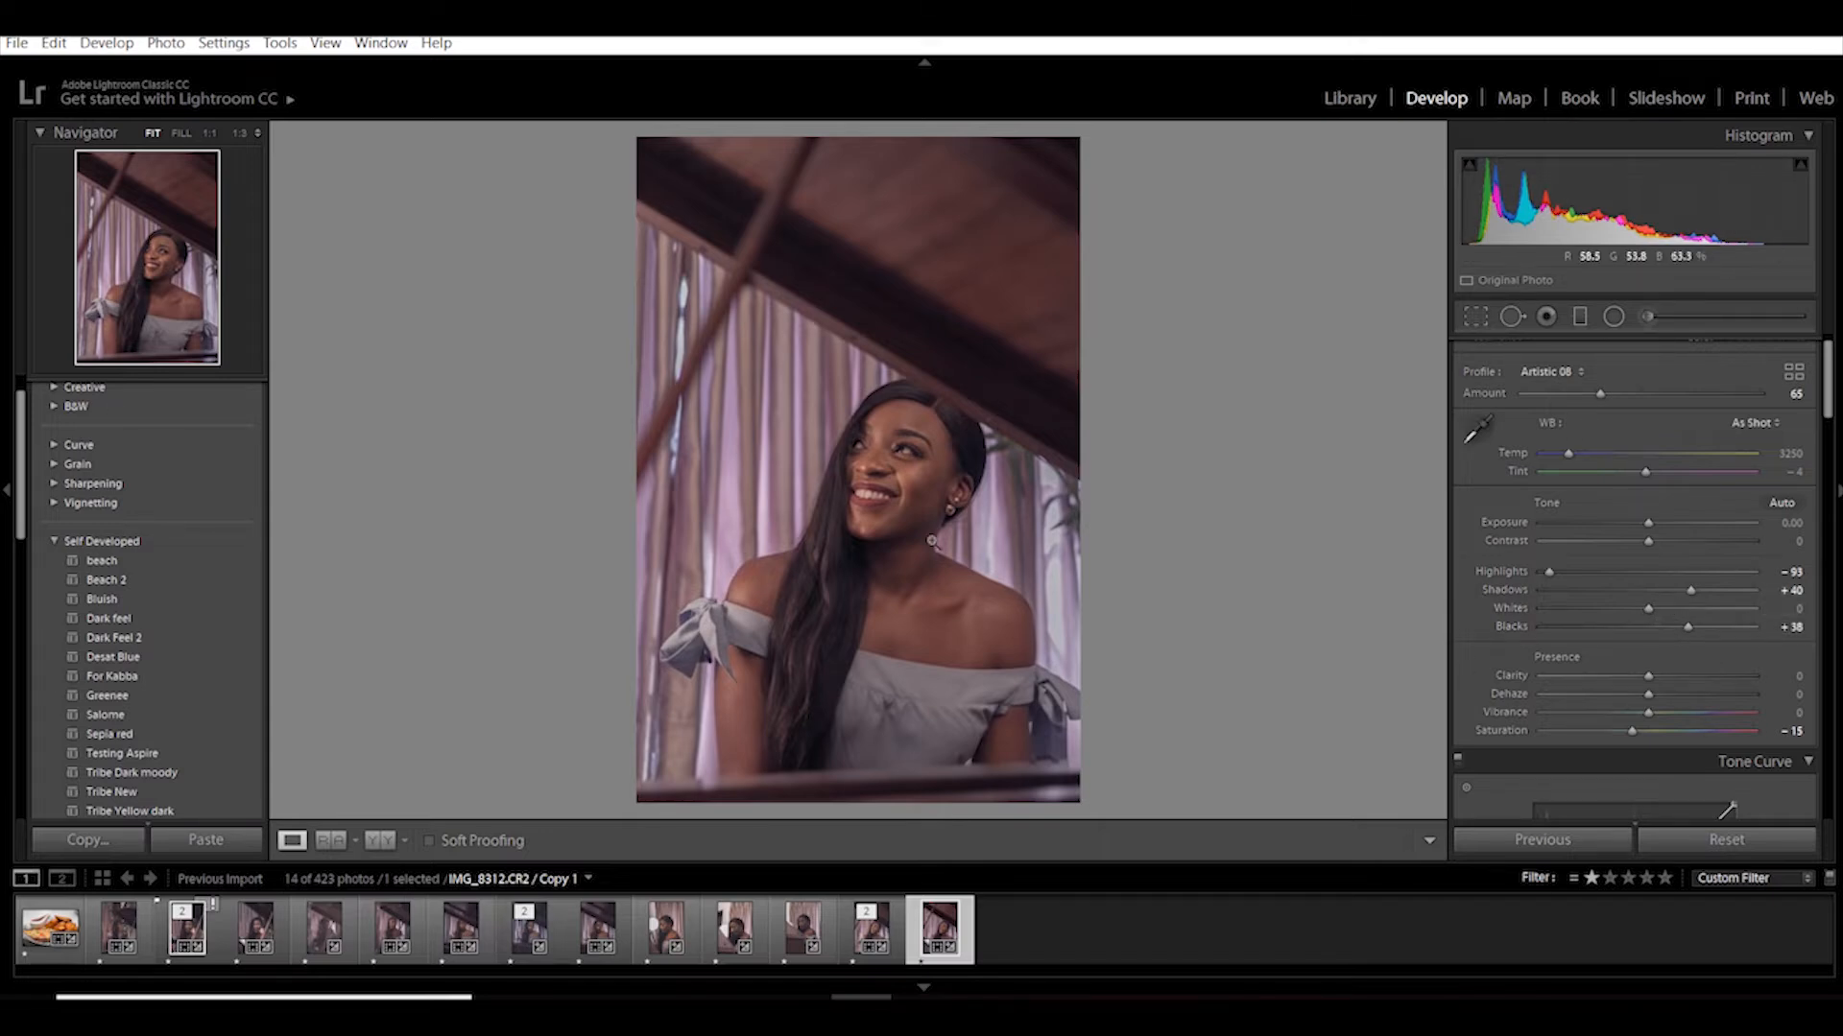
Step: Inspect the face at 1:1, return to the full photo and set Whites to -21
left_click(875, 508)
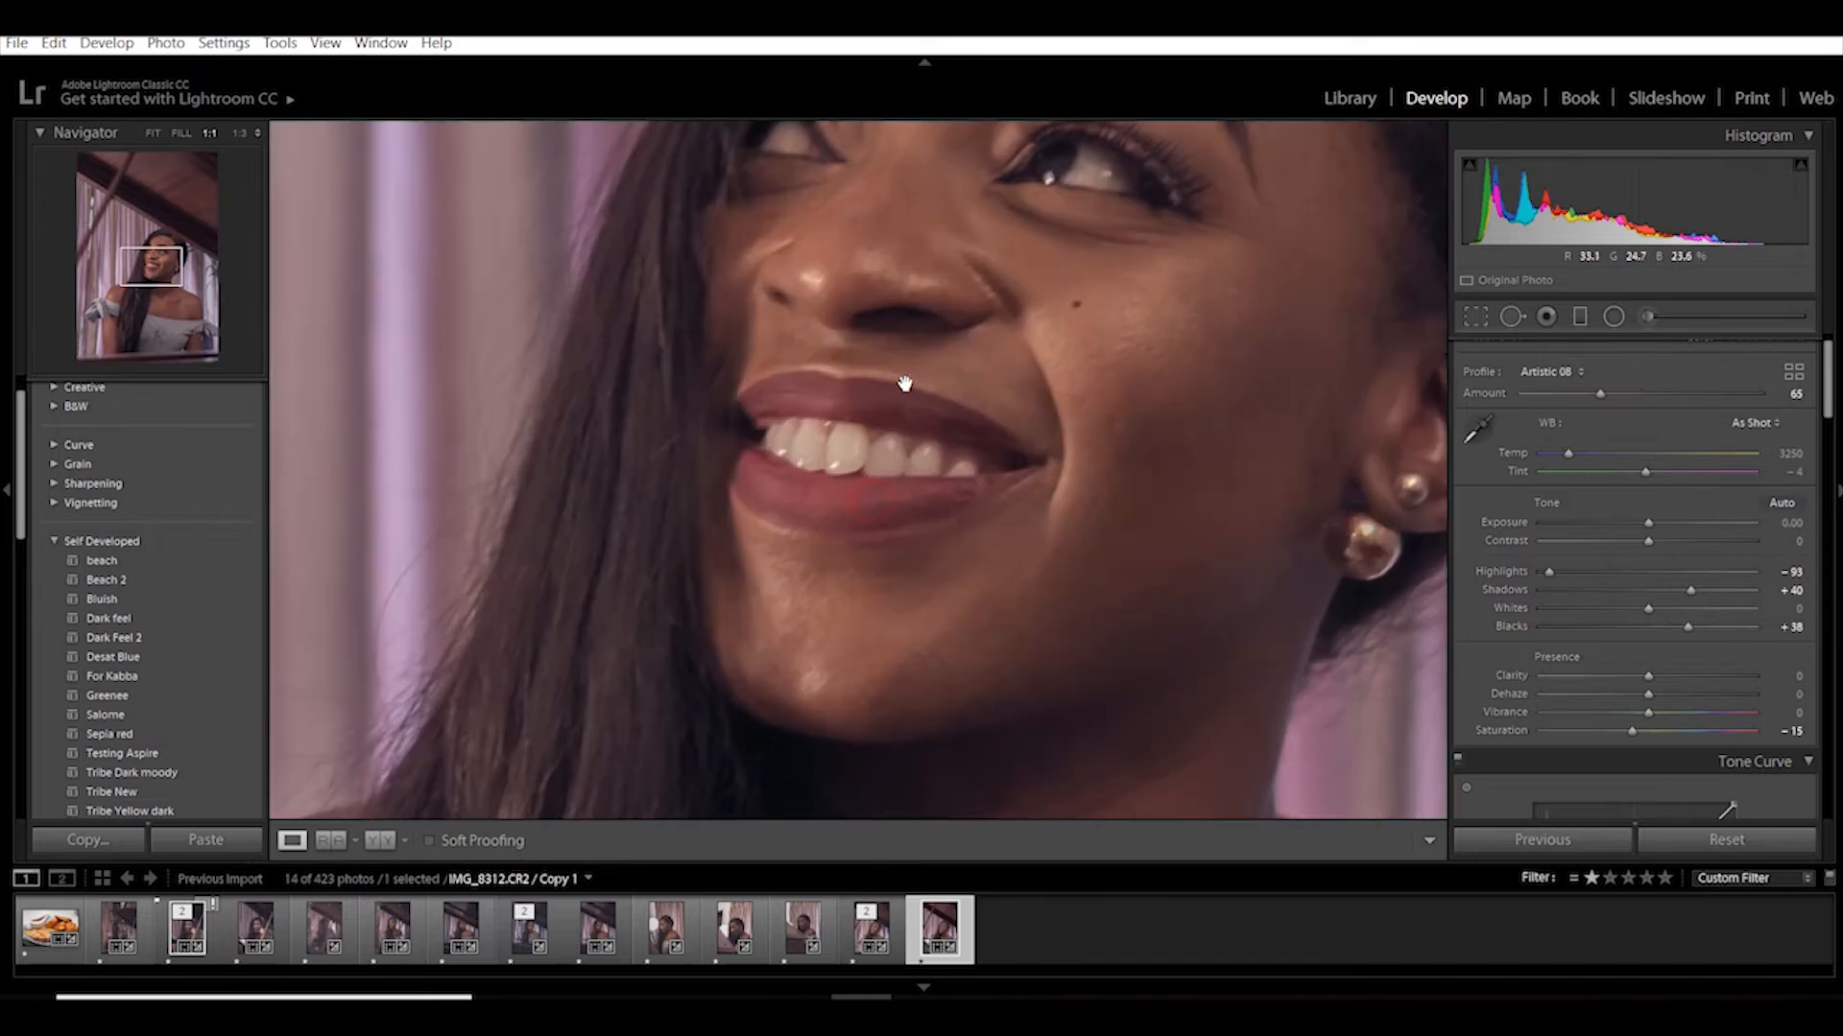
left_click_drag(901, 383, 855, 622)
left_click(855, 622)
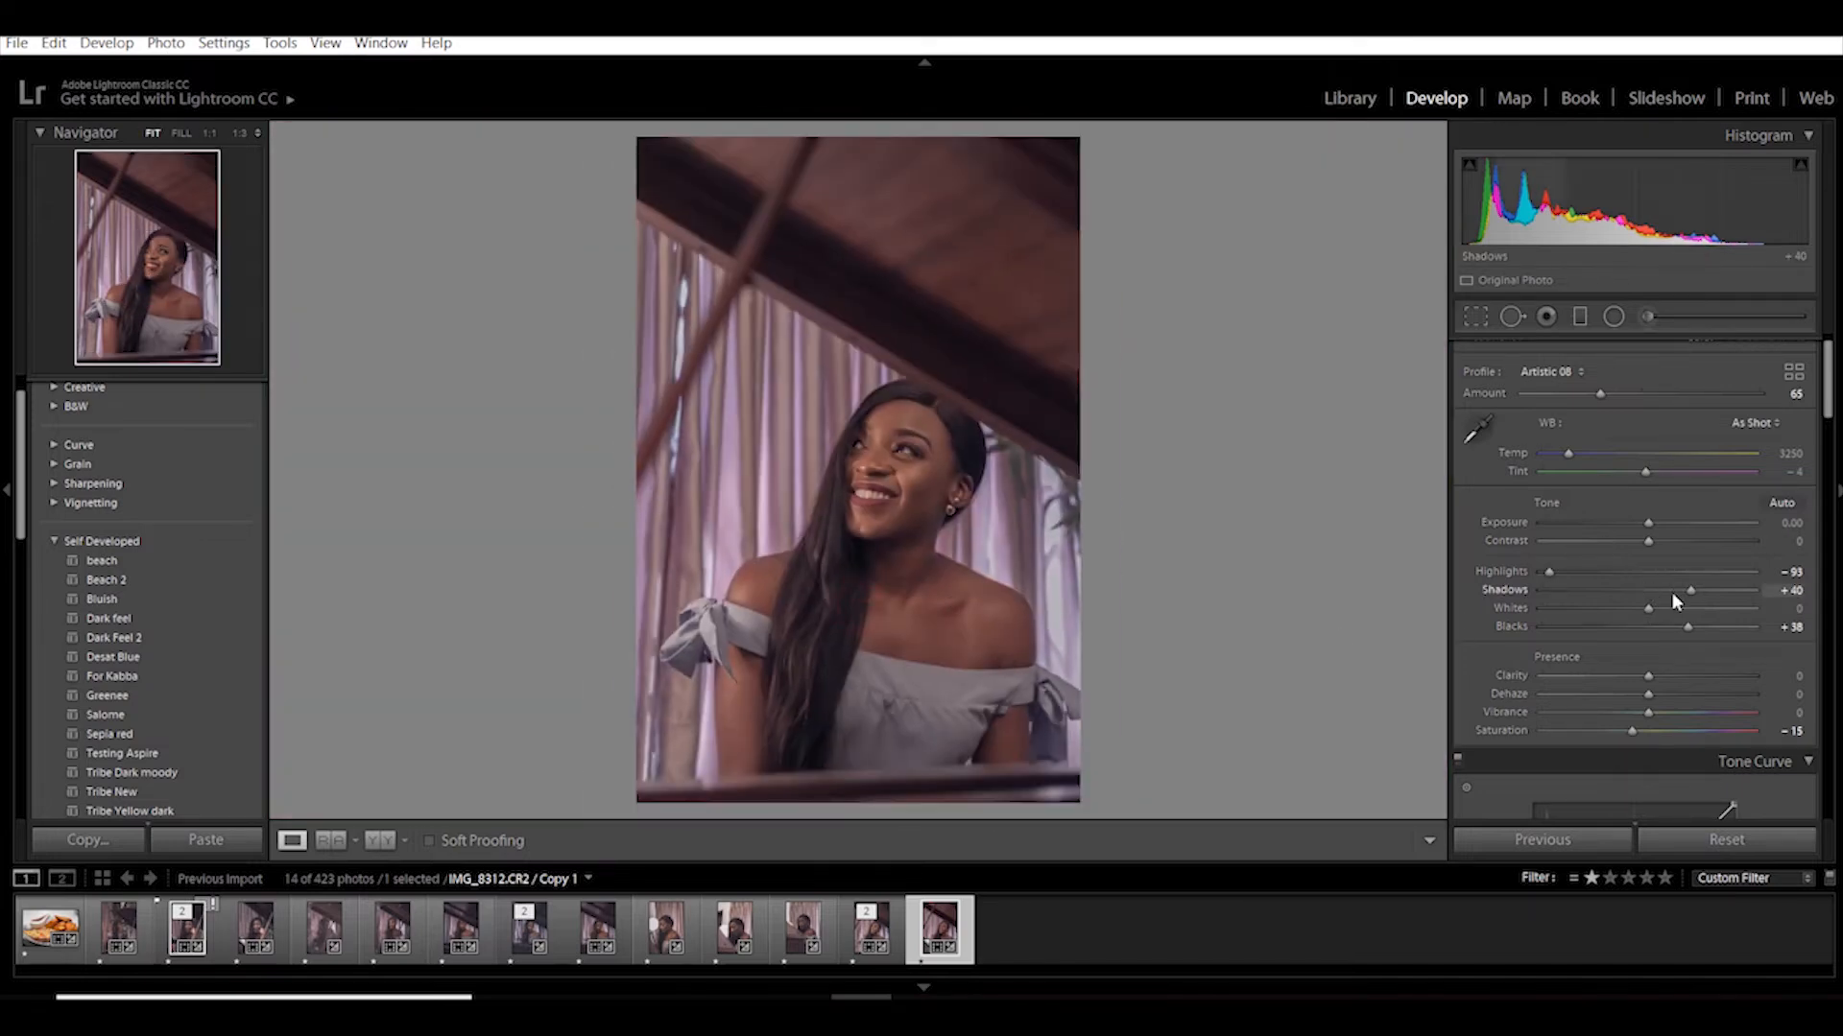
mouse_move(1649, 608)
left_mouse_down()
mouse_move(1630, 610)
mouse_move(1686, 600)
mouse_move(1588, 612)
mouse_move(1653, 608)
mouse_move(1622, 609)
left_mouse_up()
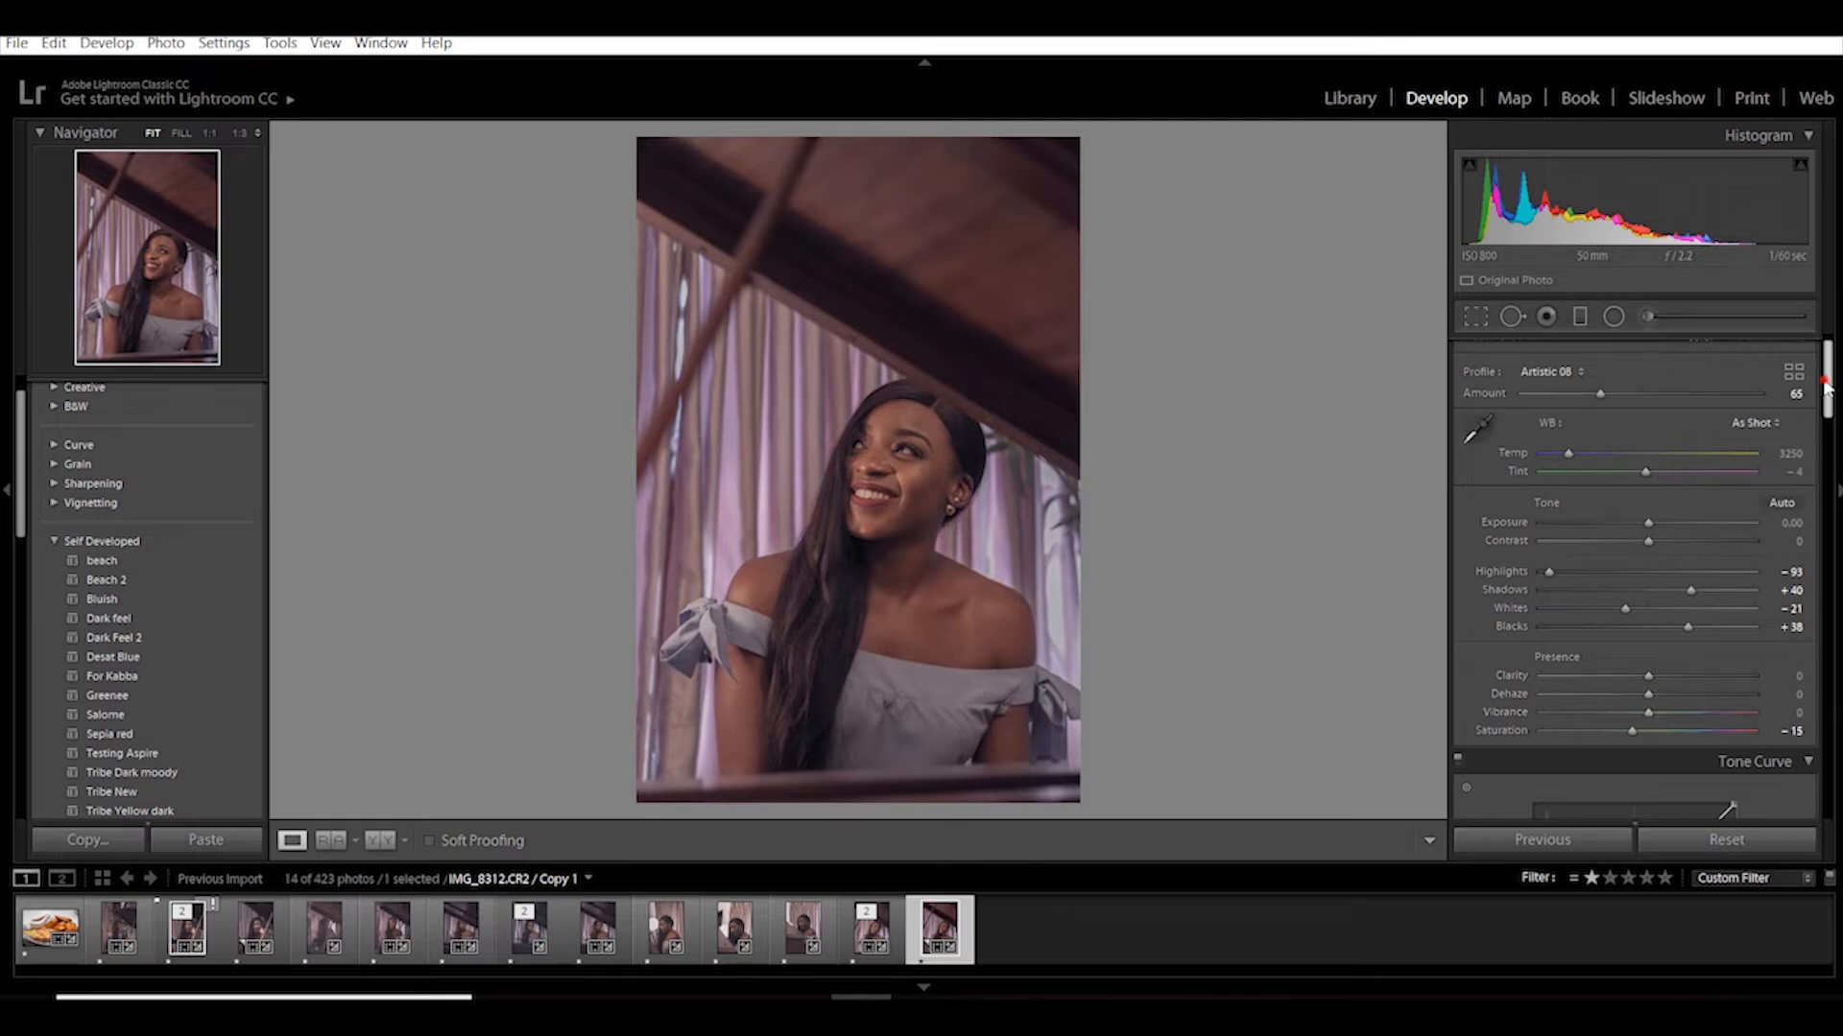
Step: Add three evenly spaced control points to the RGB tone curve, in the shadows, midtones and highlights
left_click_drag(1827, 384, 1827, 447)
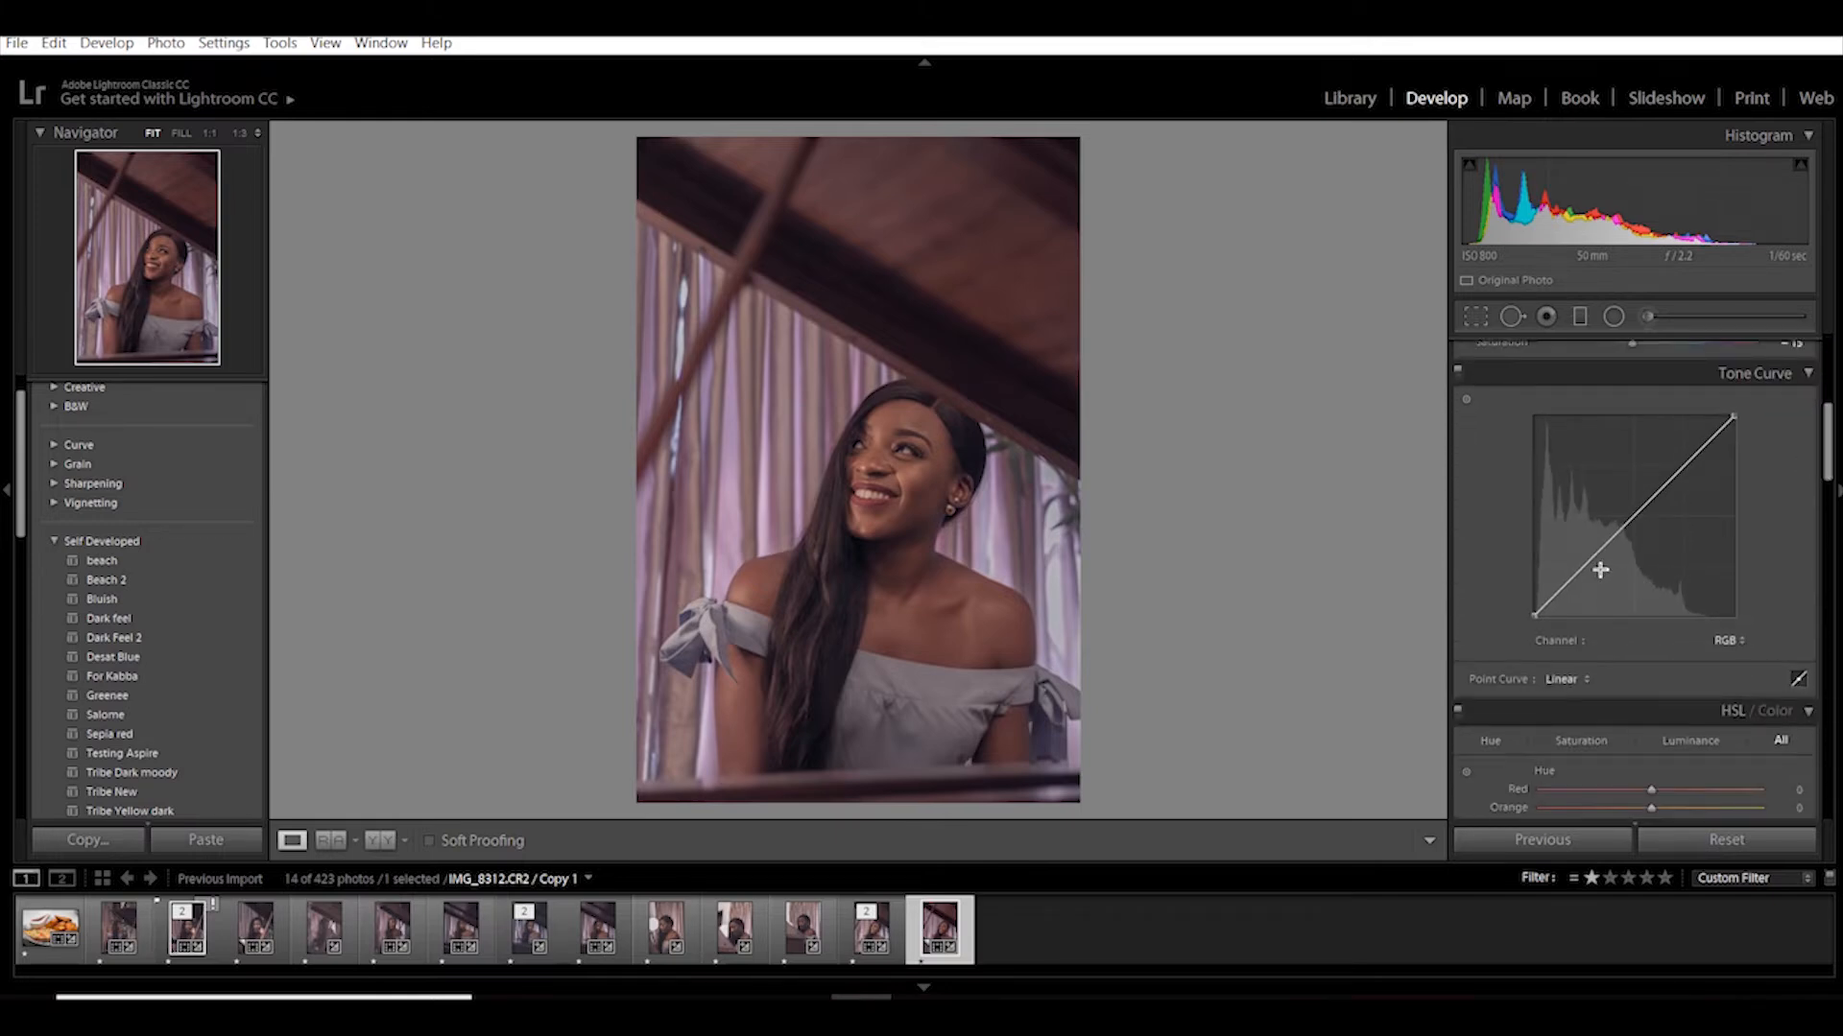
left_click(1585, 566, "alt")
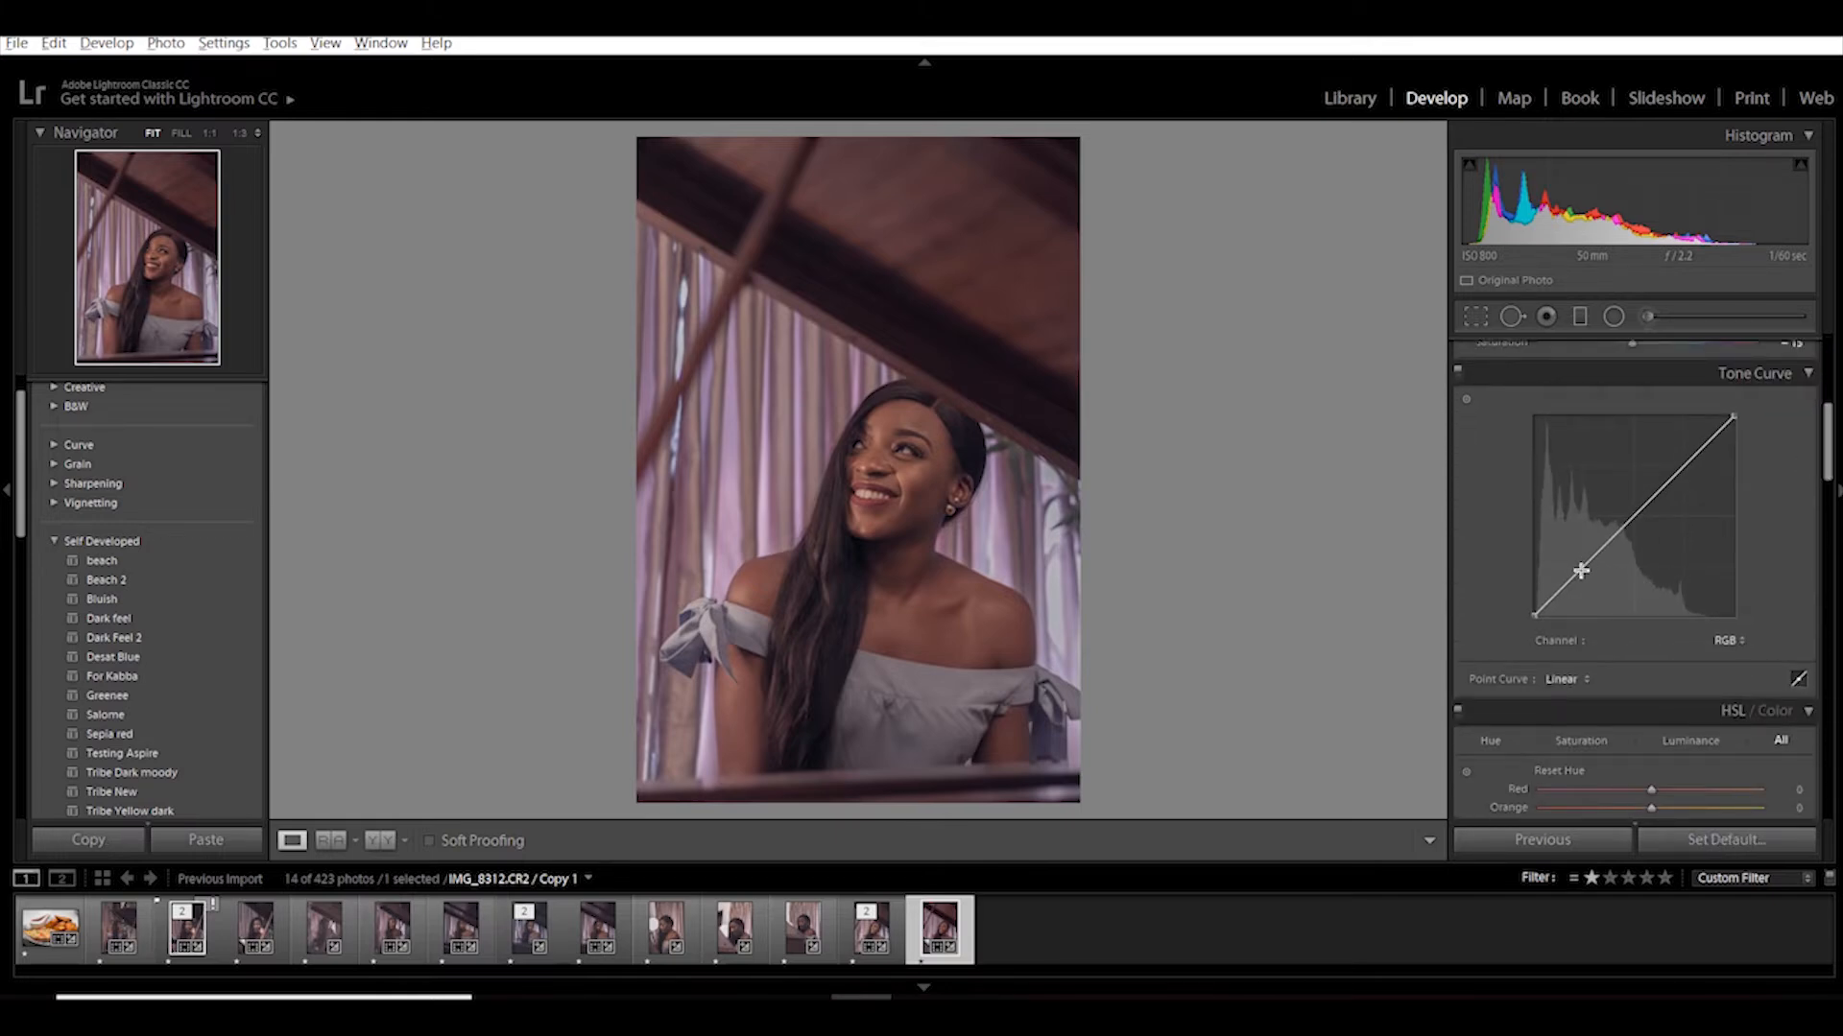
left_click(1631, 516, "alt")
left_click(1685, 464, "alt")
key("alt")
Step: Shape a faded S-curve with the black point lifted to about 9% and the white point lowered, and compare with the tone curve off and on
left_click_drag(1533, 611, 1531, 535)
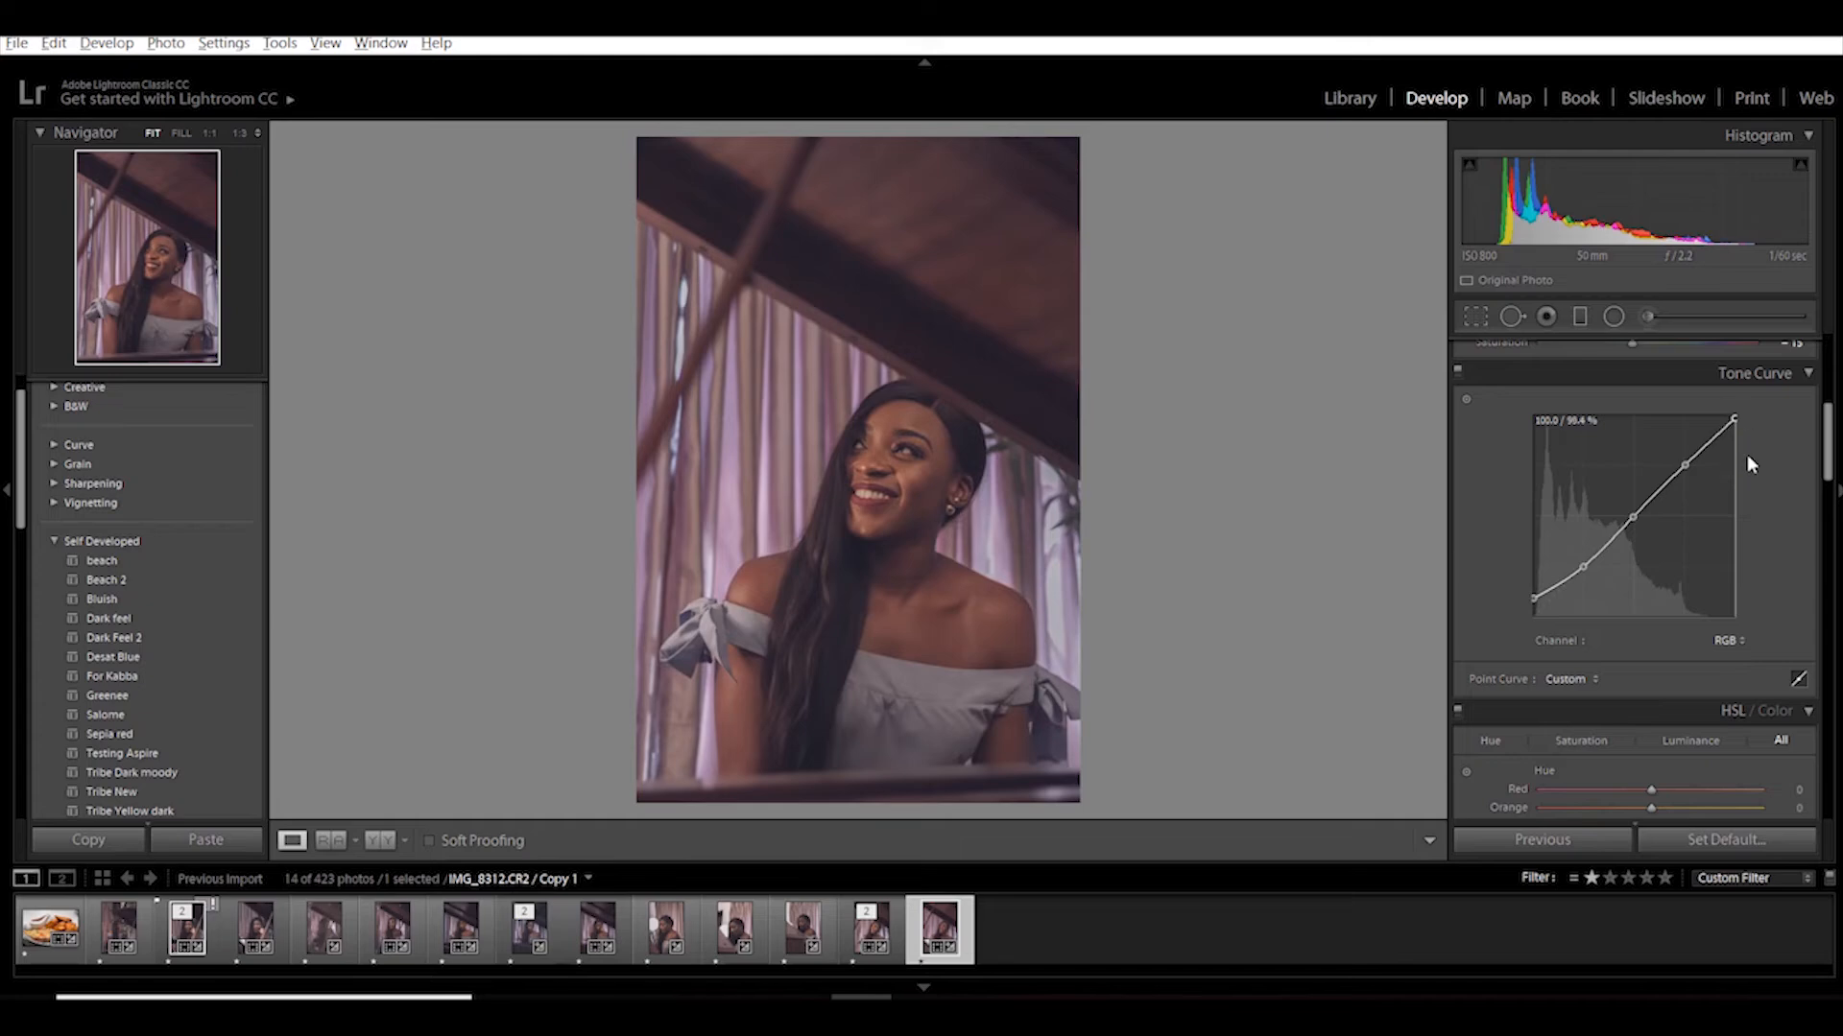
left_click_drag(1746, 465, 1743, 503)
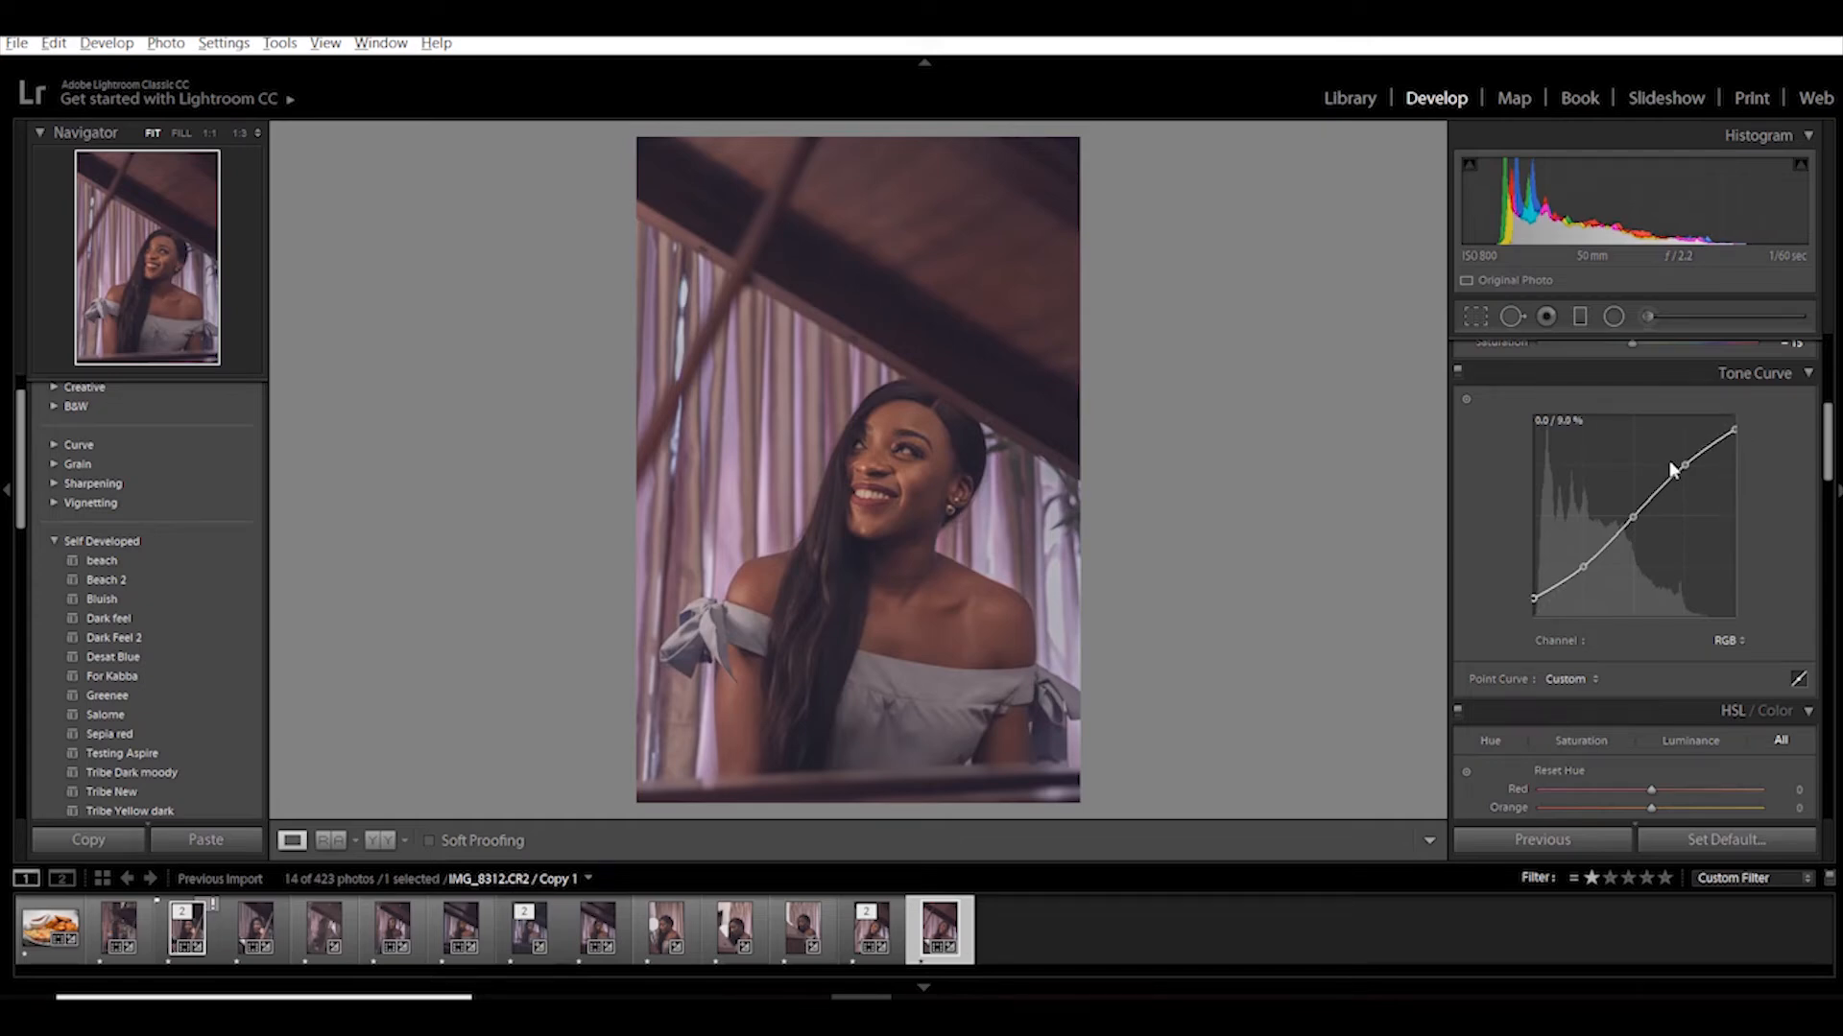
left_click_drag(1583, 555, 1572, 593)
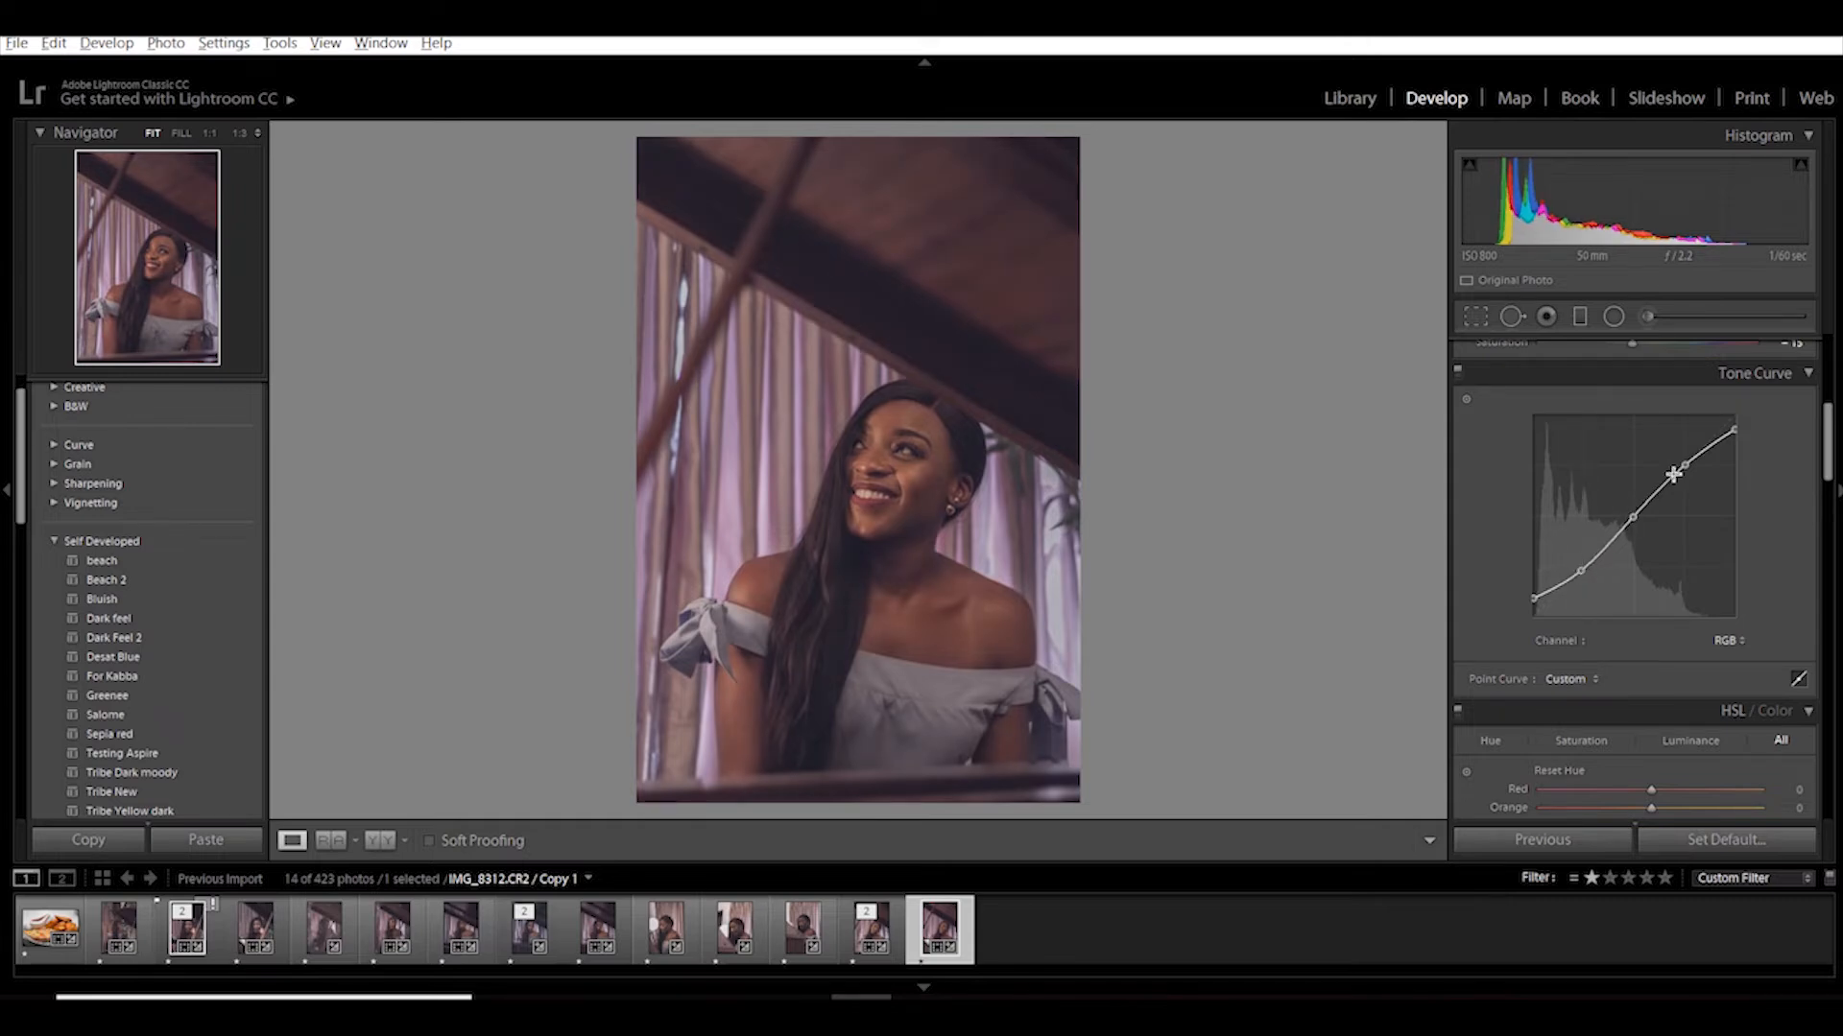
mouse_move(1683, 465)
left_mouse_down()
mouse_move(1687, 443)
mouse_move(1691, 486)
mouse_move(1690, 446)
left_mouse_up()
mouse_move(1634, 519)
left_mouse_down()
mouse_move(1639, 492)
mouse_move(1638, 534)
mouse_move(1639, 517)
left_mouse_up()
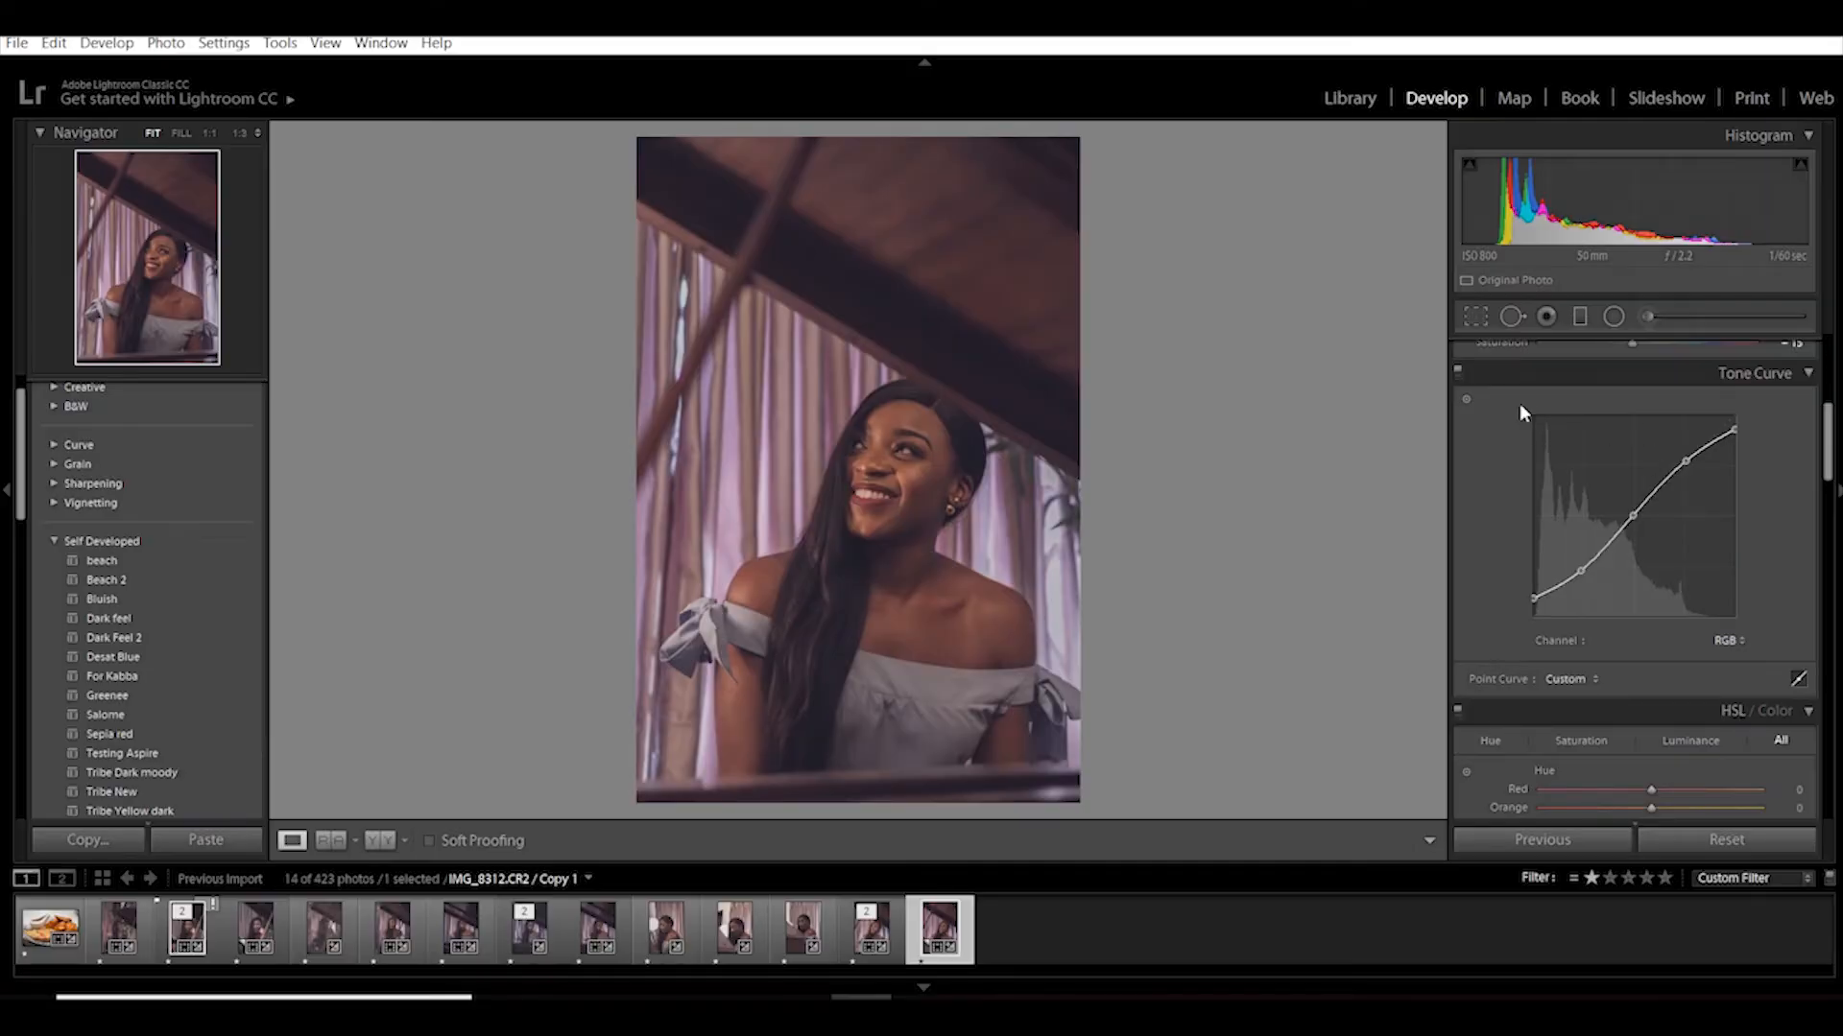
left_click(1458, 375)
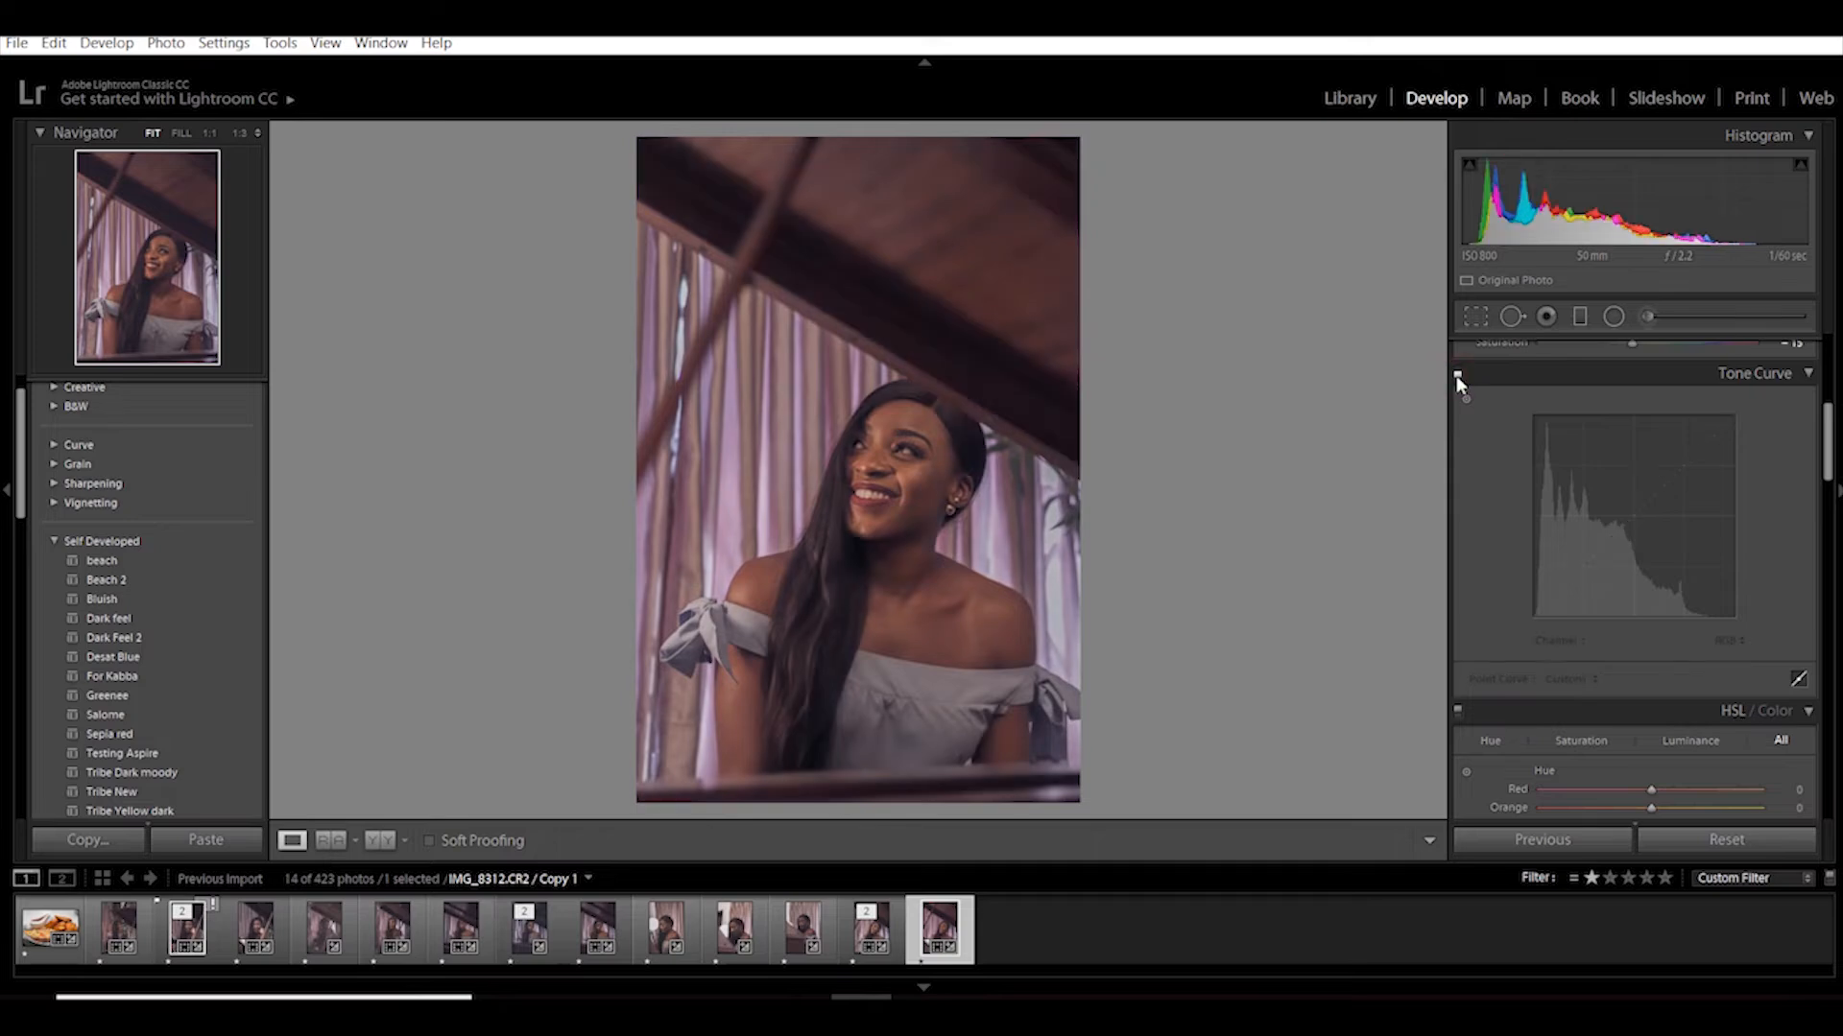
left_click(1456, 375)
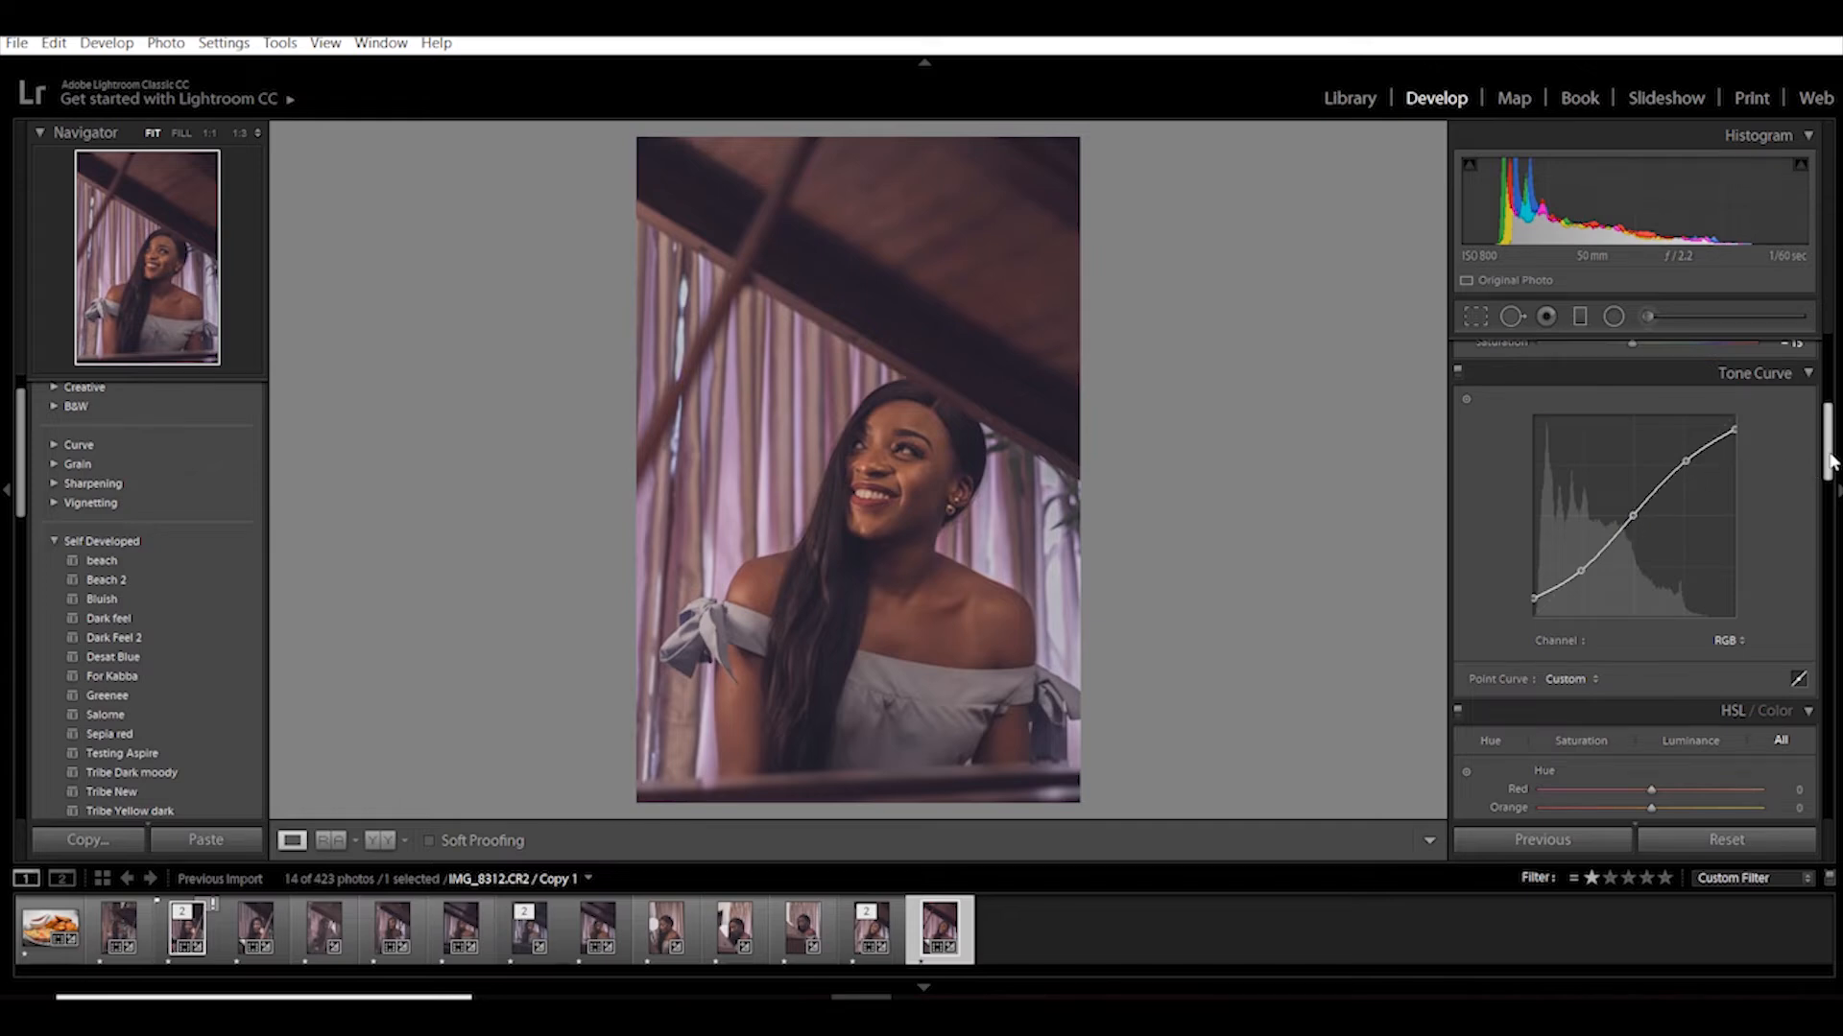
Step: Calibrate Red Primary Hue +5, Saturation -19; Green Hue -18, slightly lower Saturation; Blue Hue +9, Saturation -11; compare with calibration off and on
left_click_drag(1828, 461, 1829, 779)
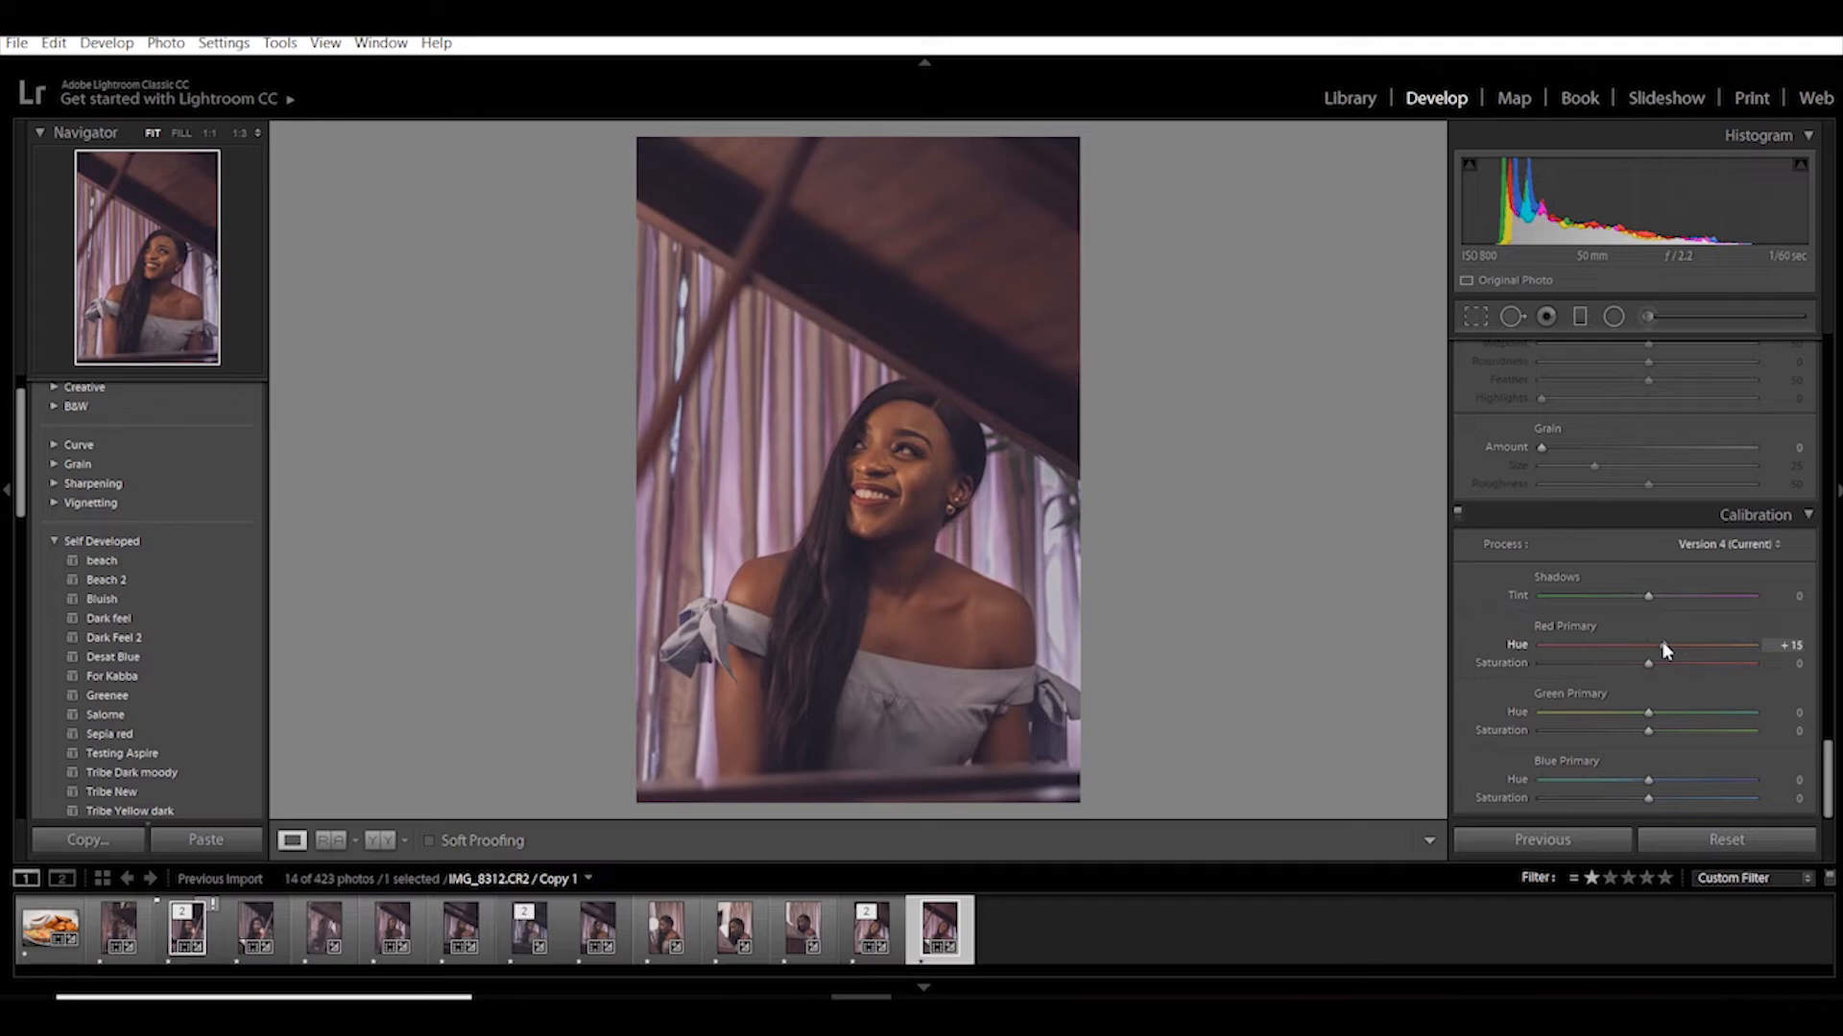
mouse_move(1661, 642)
left_mouse_down()
mouse_move(1611, 661)
mouse_move(1686, 660)
mouse_move(1600, 661)
mouse_move(1645, 669)
left_mouse_up()
left_click_drag(1646, 661, 1629, 673)
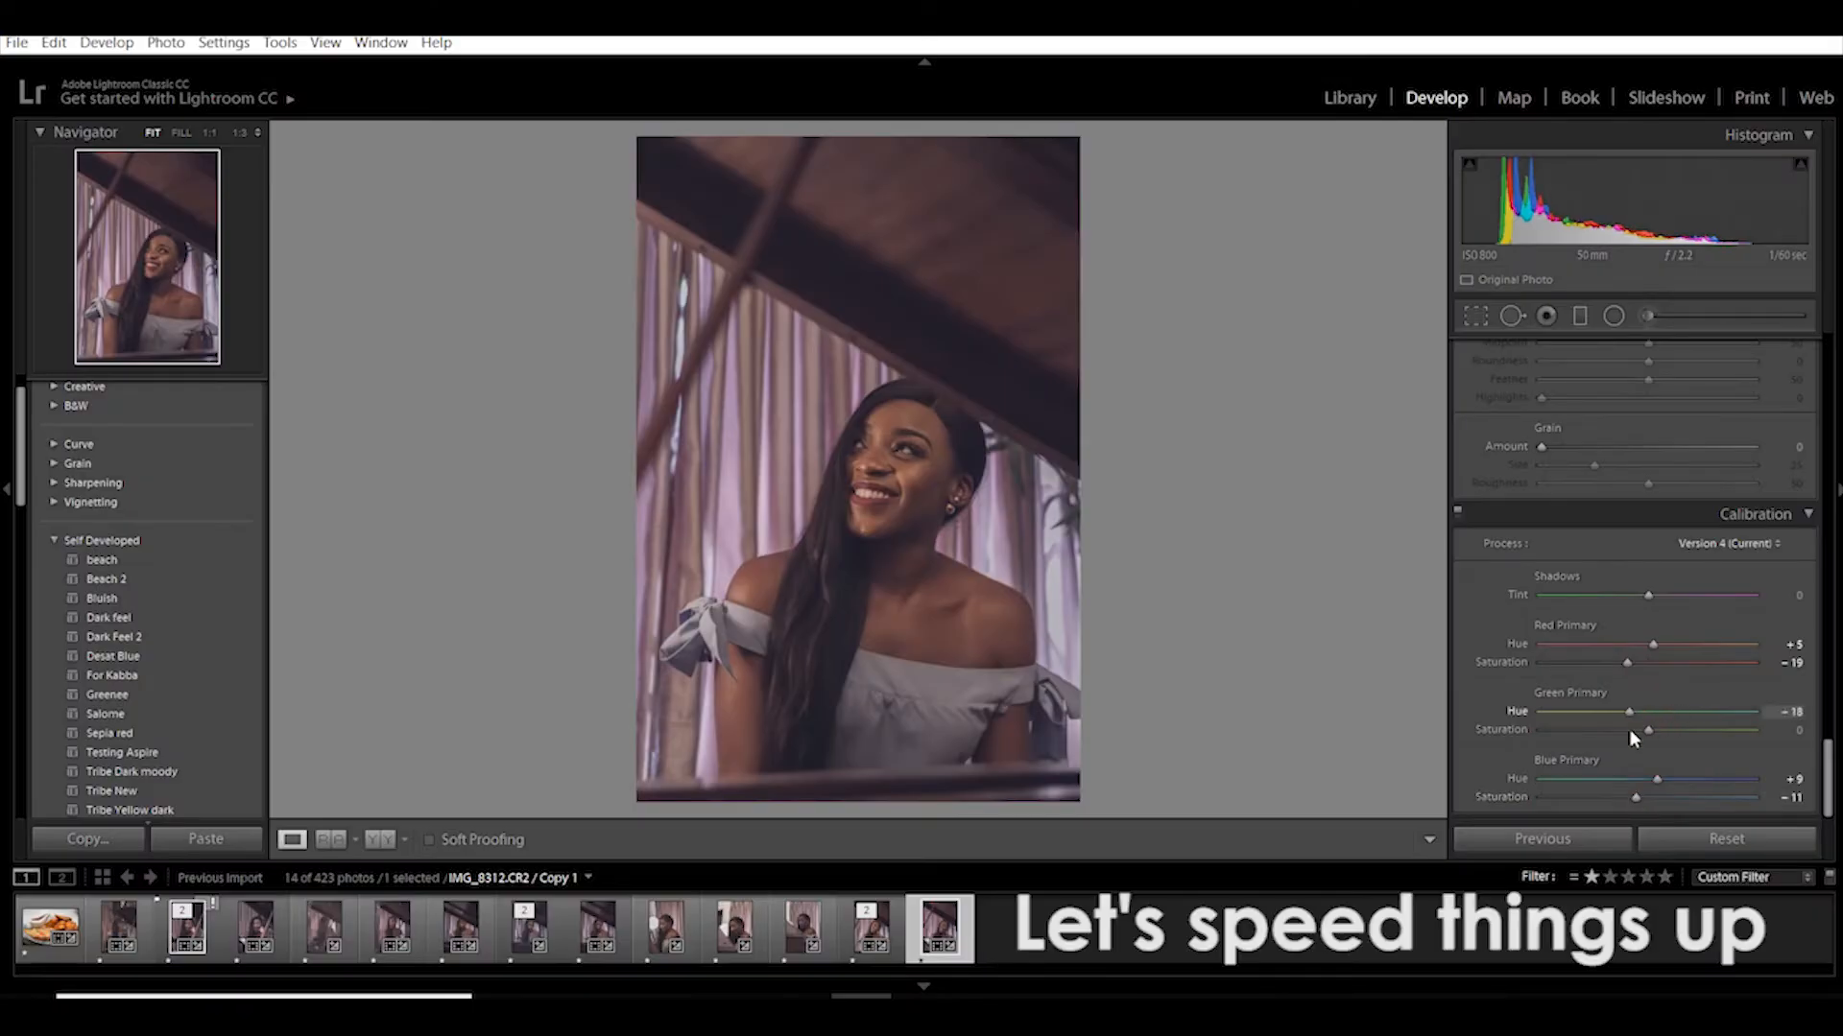
left_click_drag(1627, 743, 1638, 732)
left_click(1456, 514)
left_click(1457, 512)
Step: Try a targeted Hue adjustment on the cheek, up to Orange +68 and Red +6, and reset all Hue values
left_click_drag(1828, 776, 1826, 492)
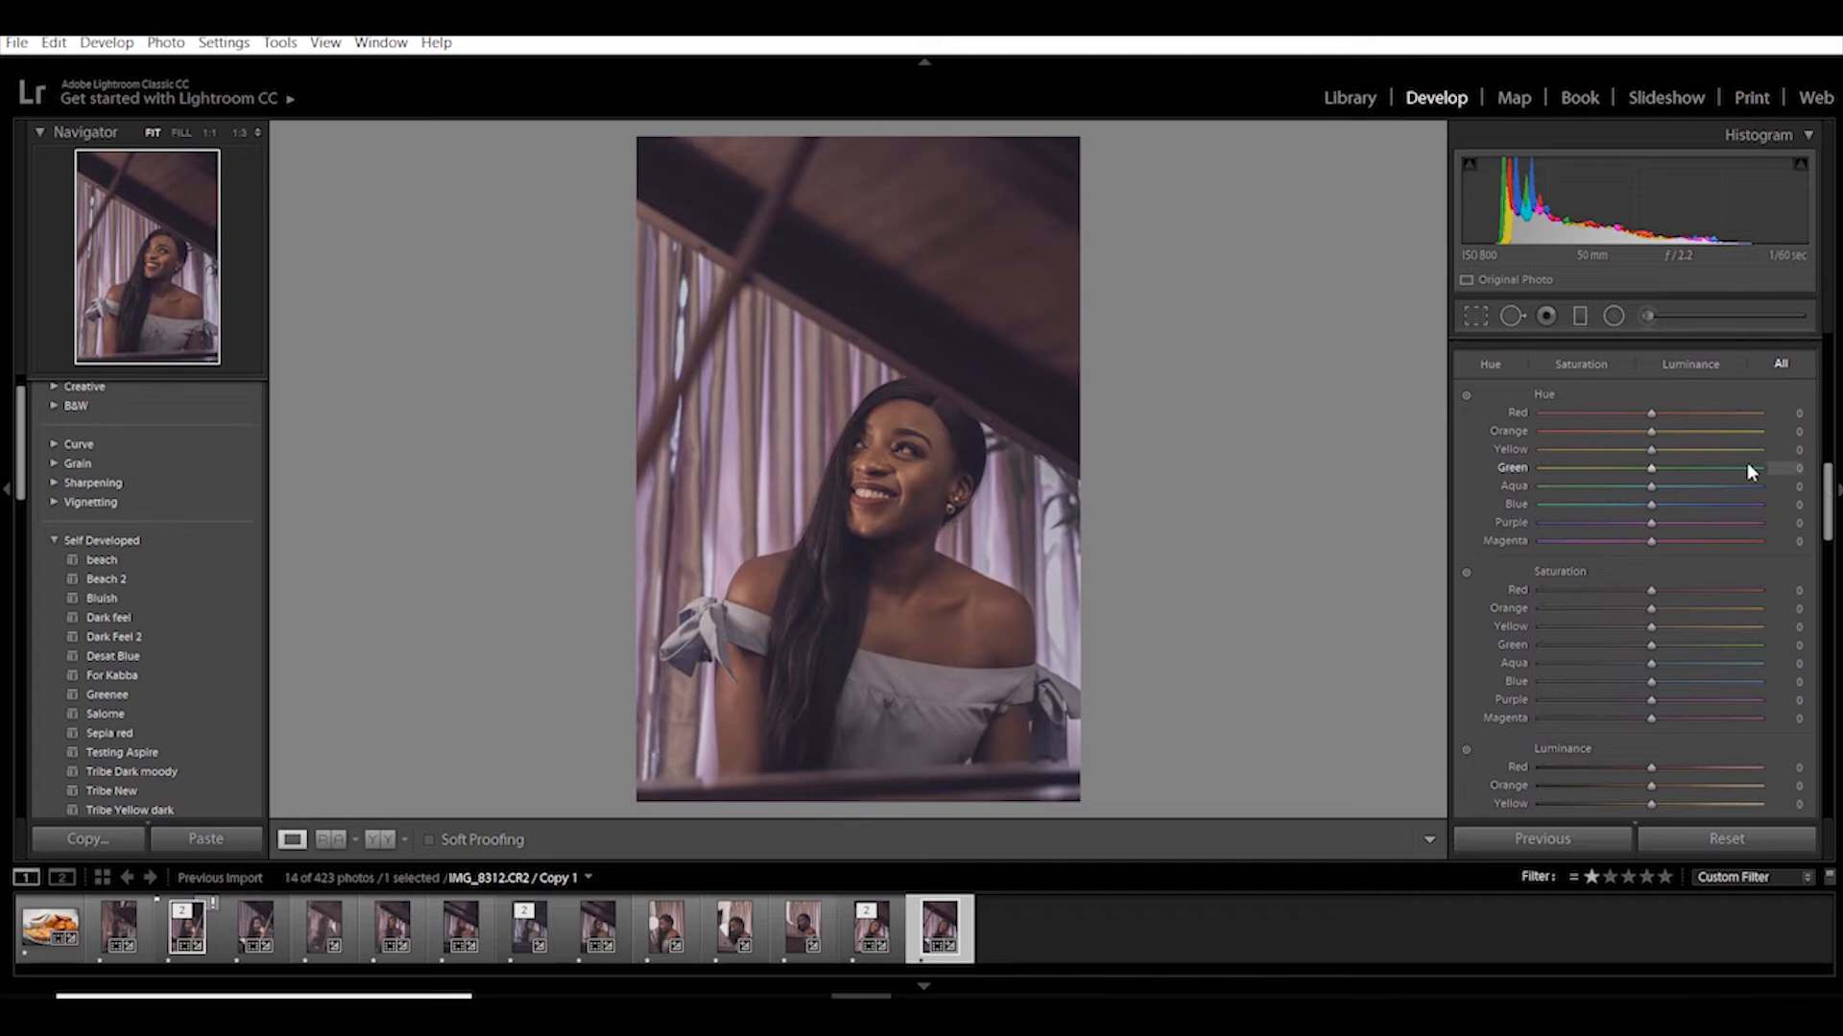
left_click(1465, 394)
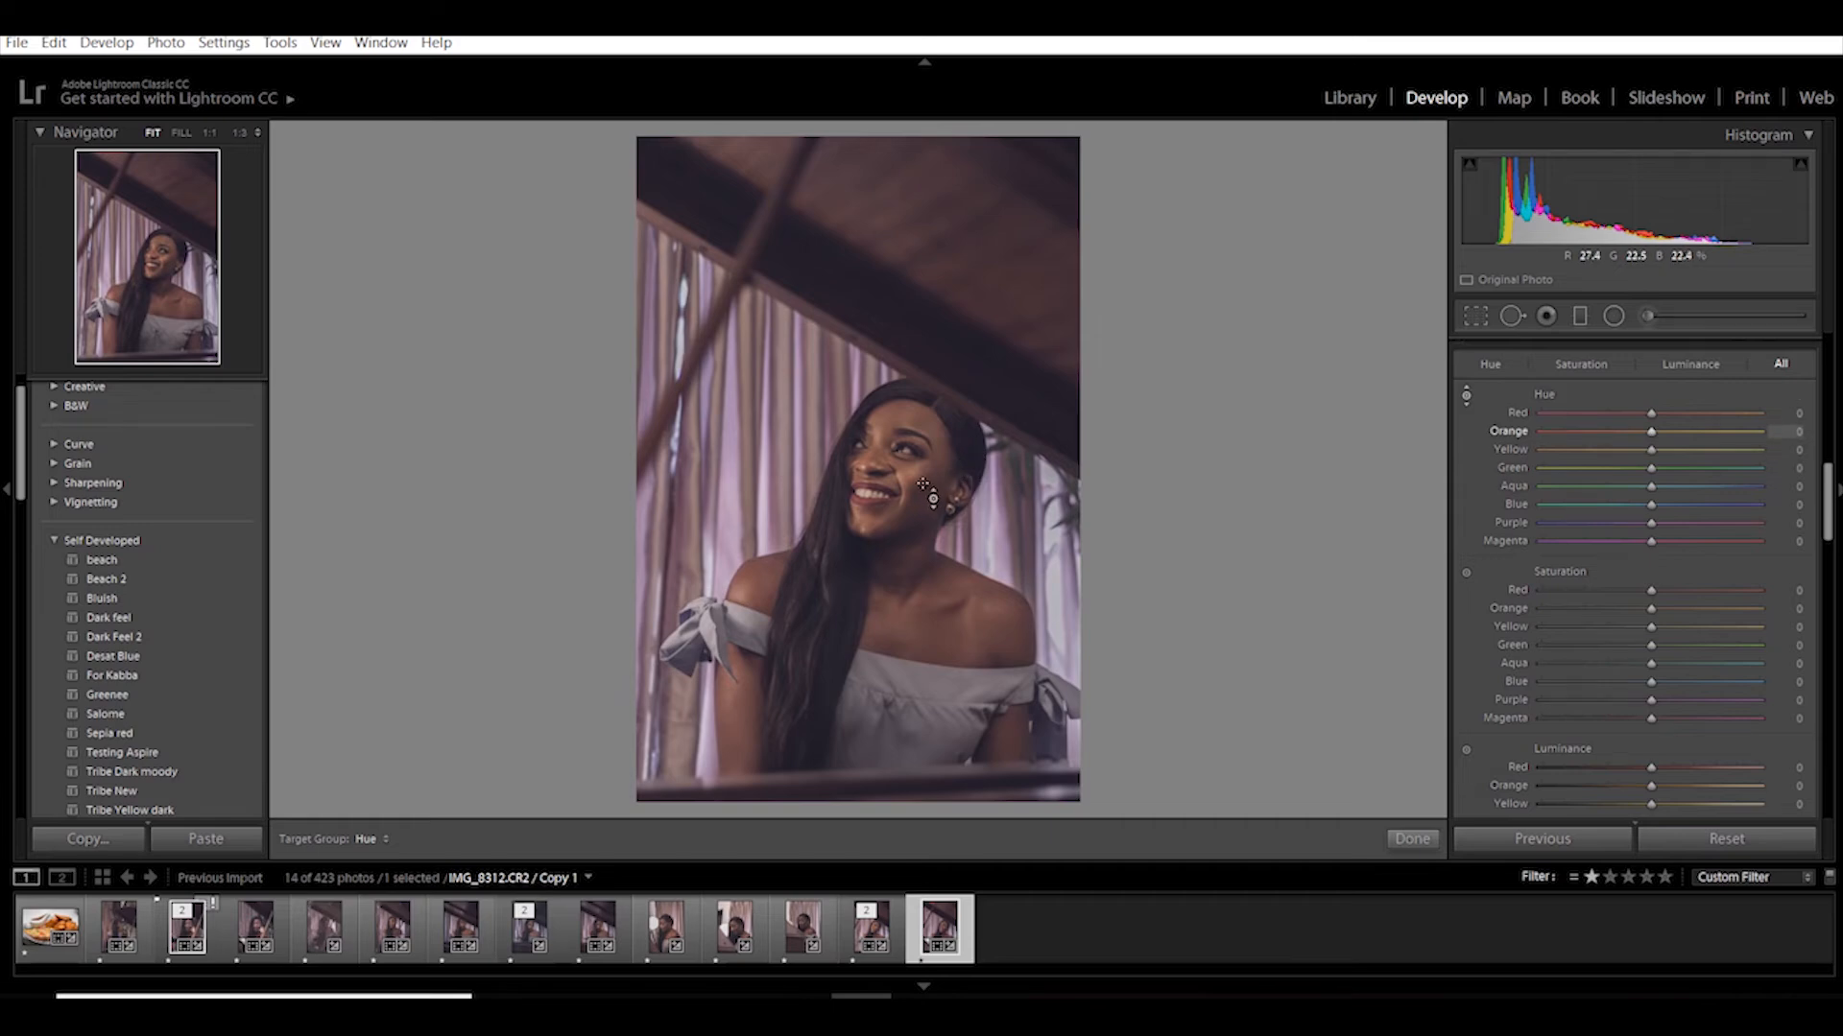
left_click_drag(936, 481, 936, 379)
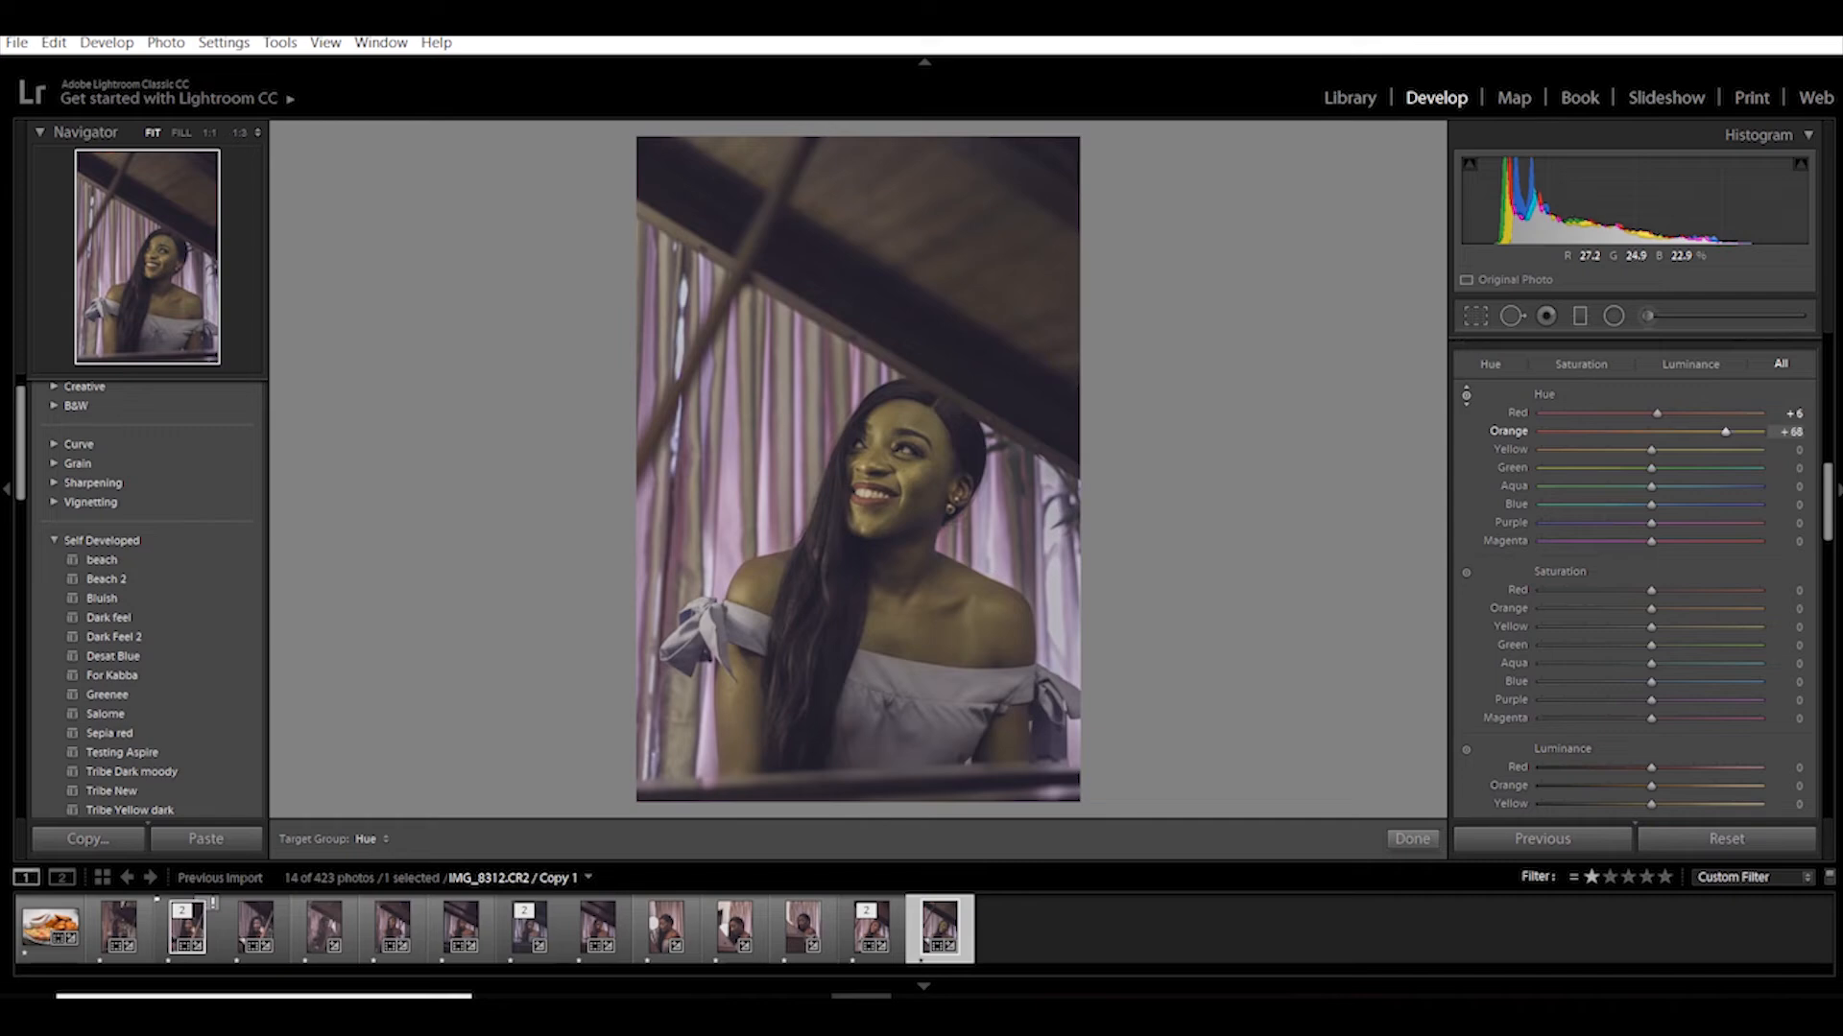
double_click(1543, 393)
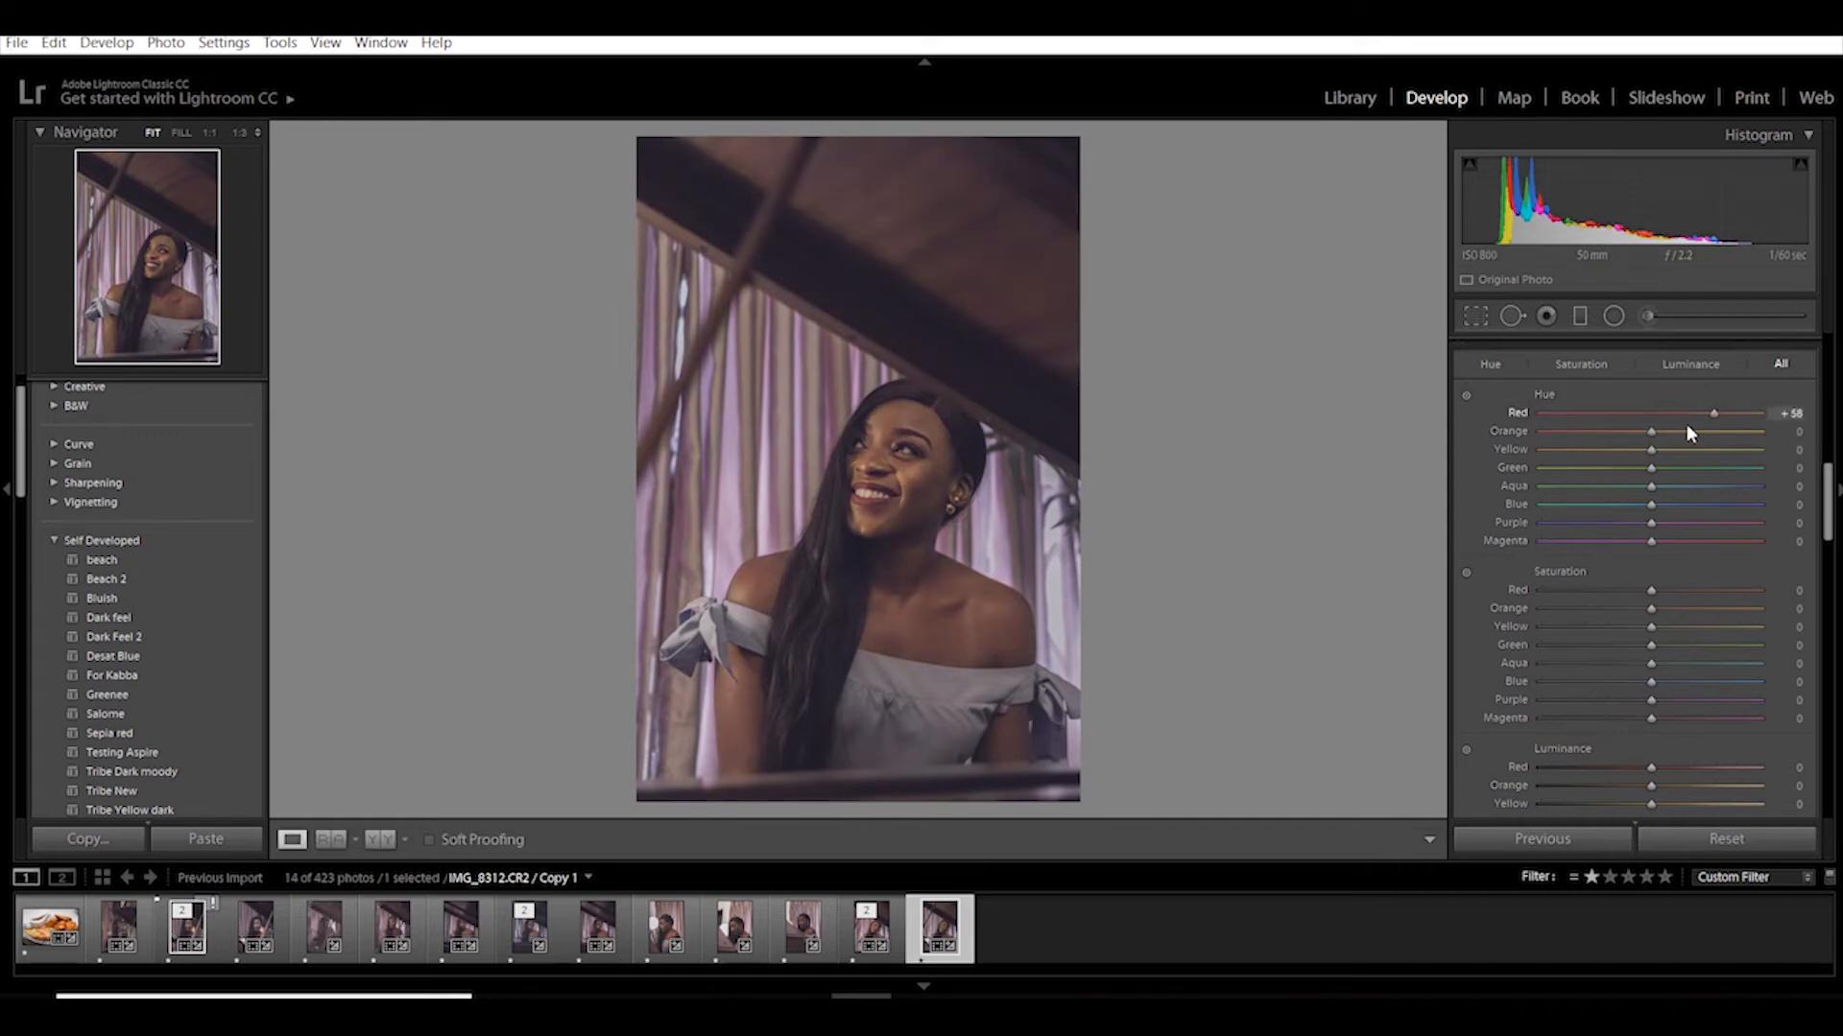
Step: Set the HSL Hue values to Red -6, Orange +4 and Yellow -5
mouse_move(1647, 428)
left_mouse_down()
mouse_move(1649, 443)
mouse_move(1497, 423)
mouse_move(1654, 442)
left_mouse_up()
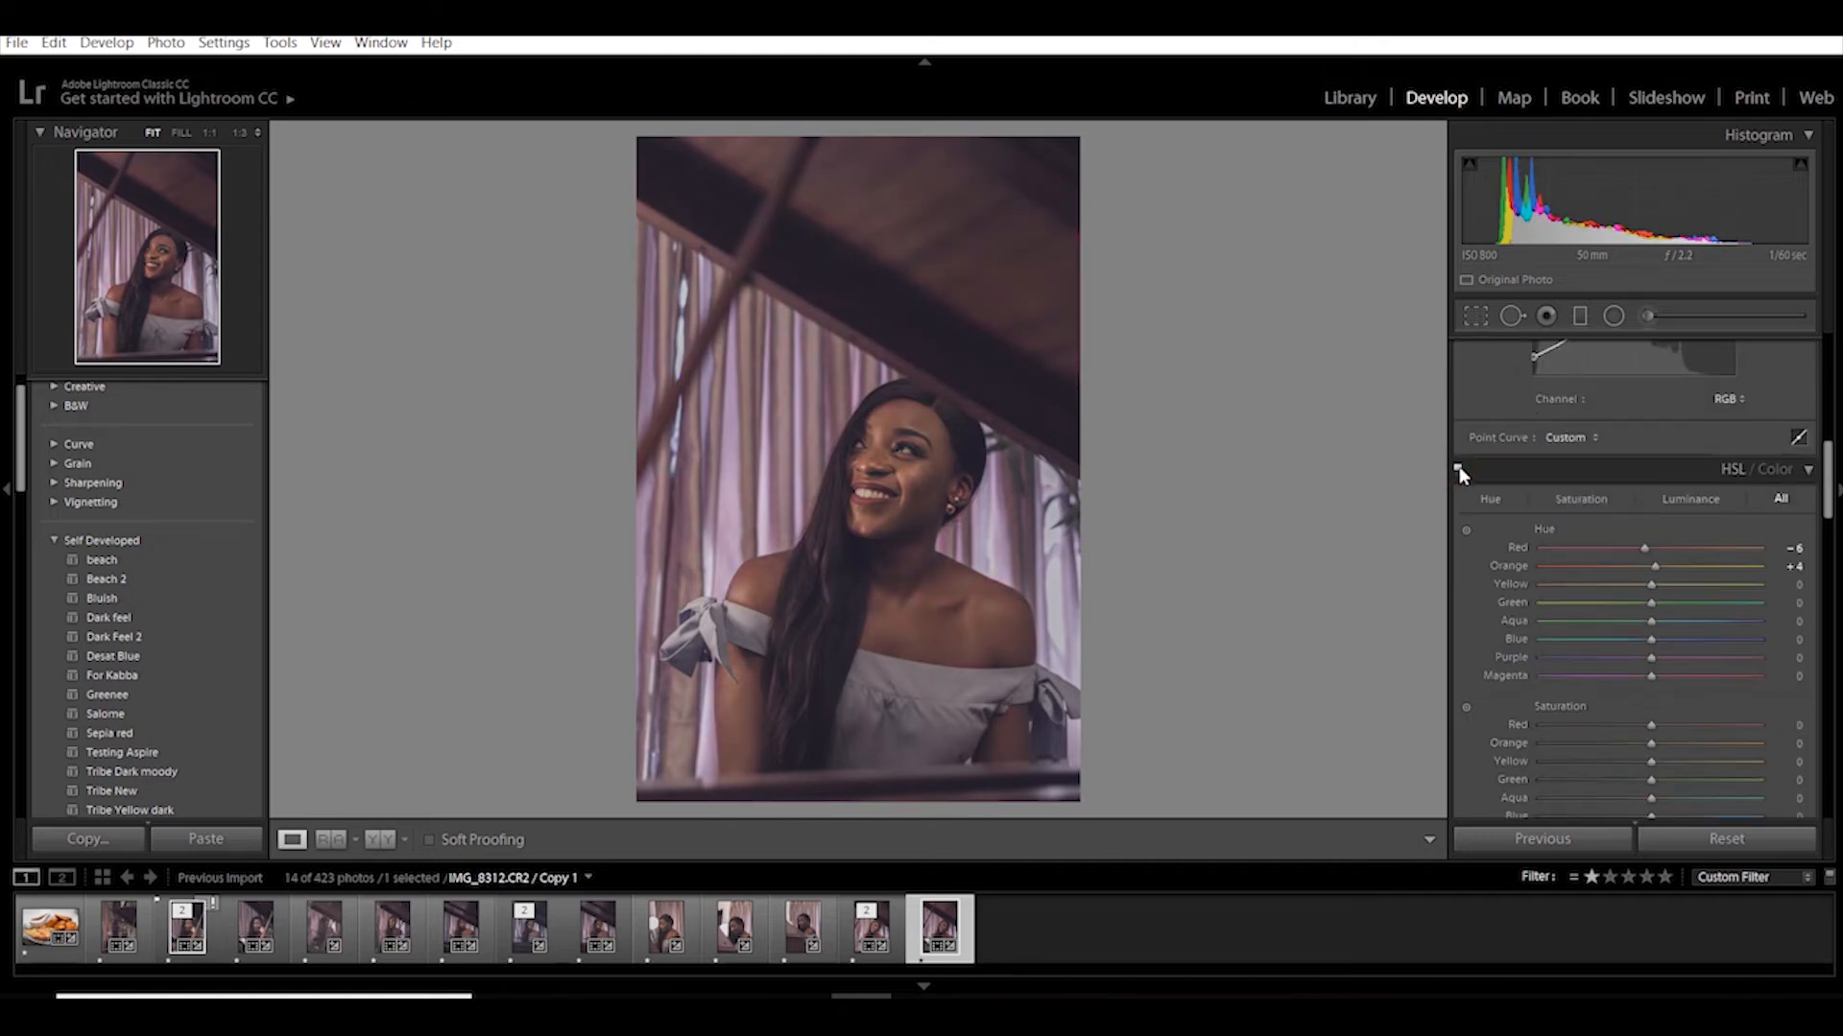
left_click_drag(1752, 479, 1500, 468)
left_click_drag(1644, 460, 1646, 461)
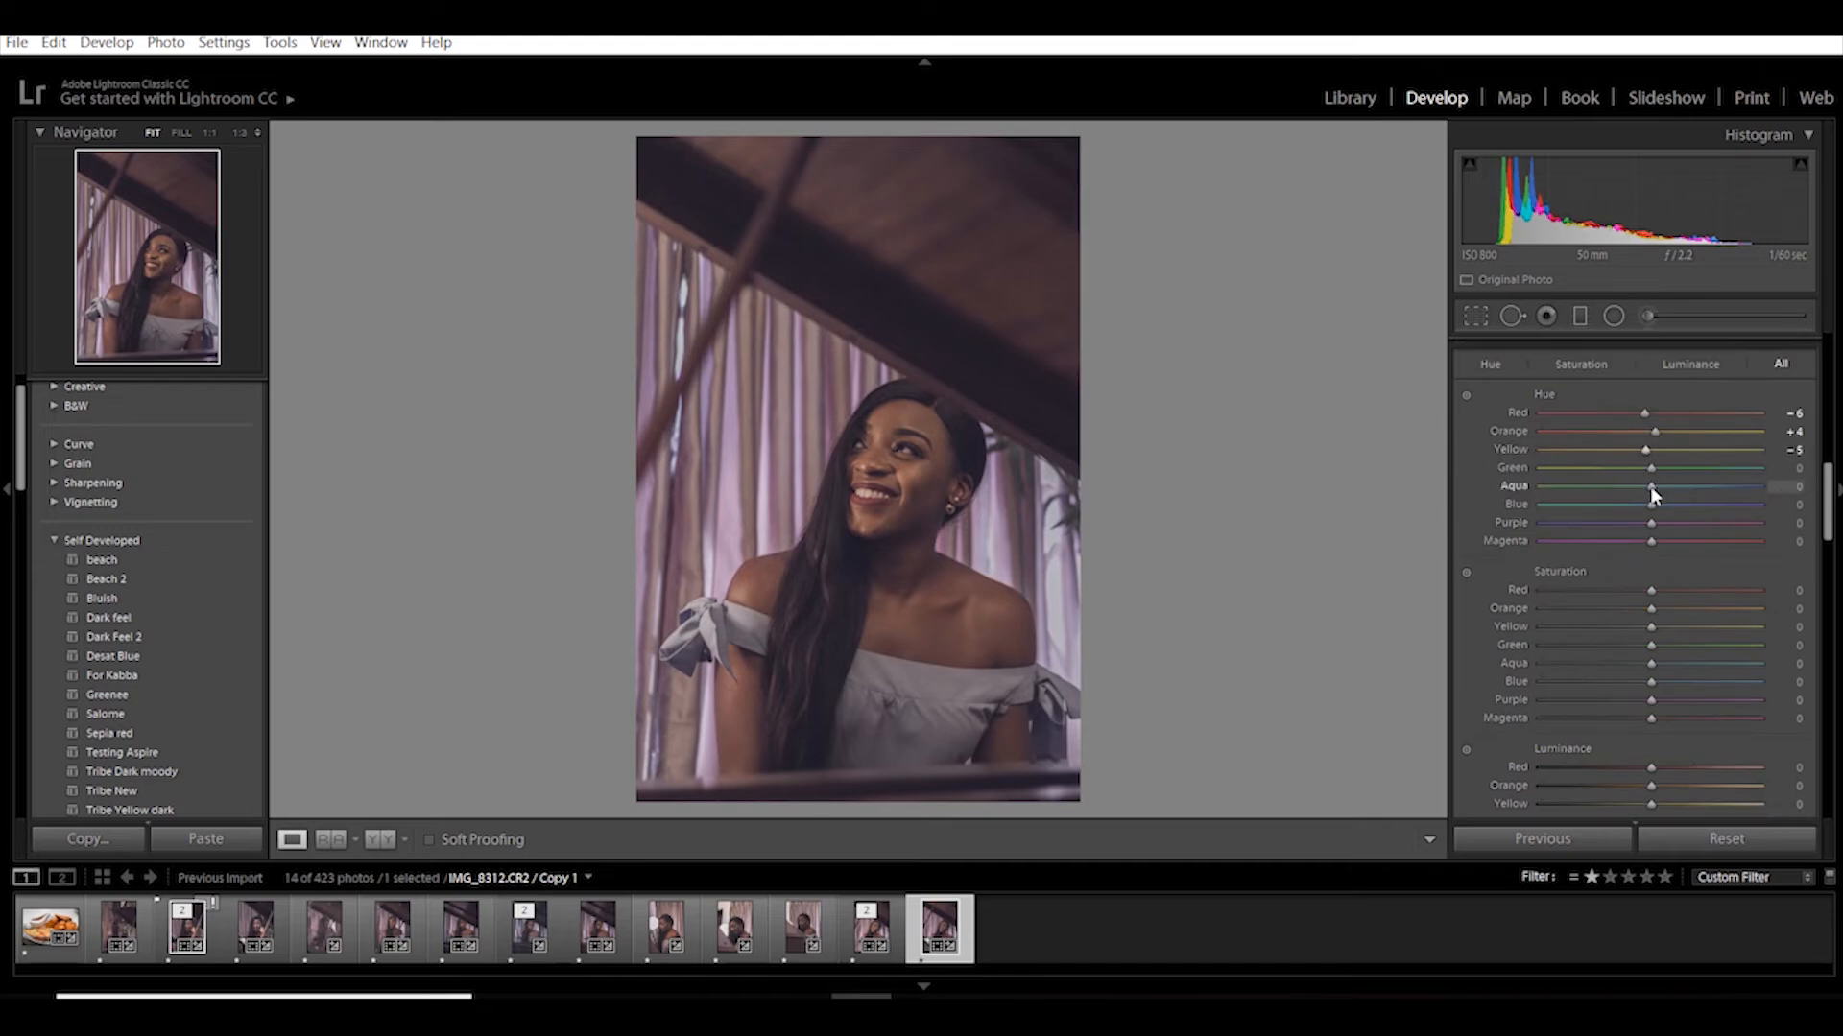
Step: Check the dress at 1:1, keep Aqua Hue at 0, and set Hue for Blue to -6, Purple to +7 and Magenta to +8
left_click(963, 705)
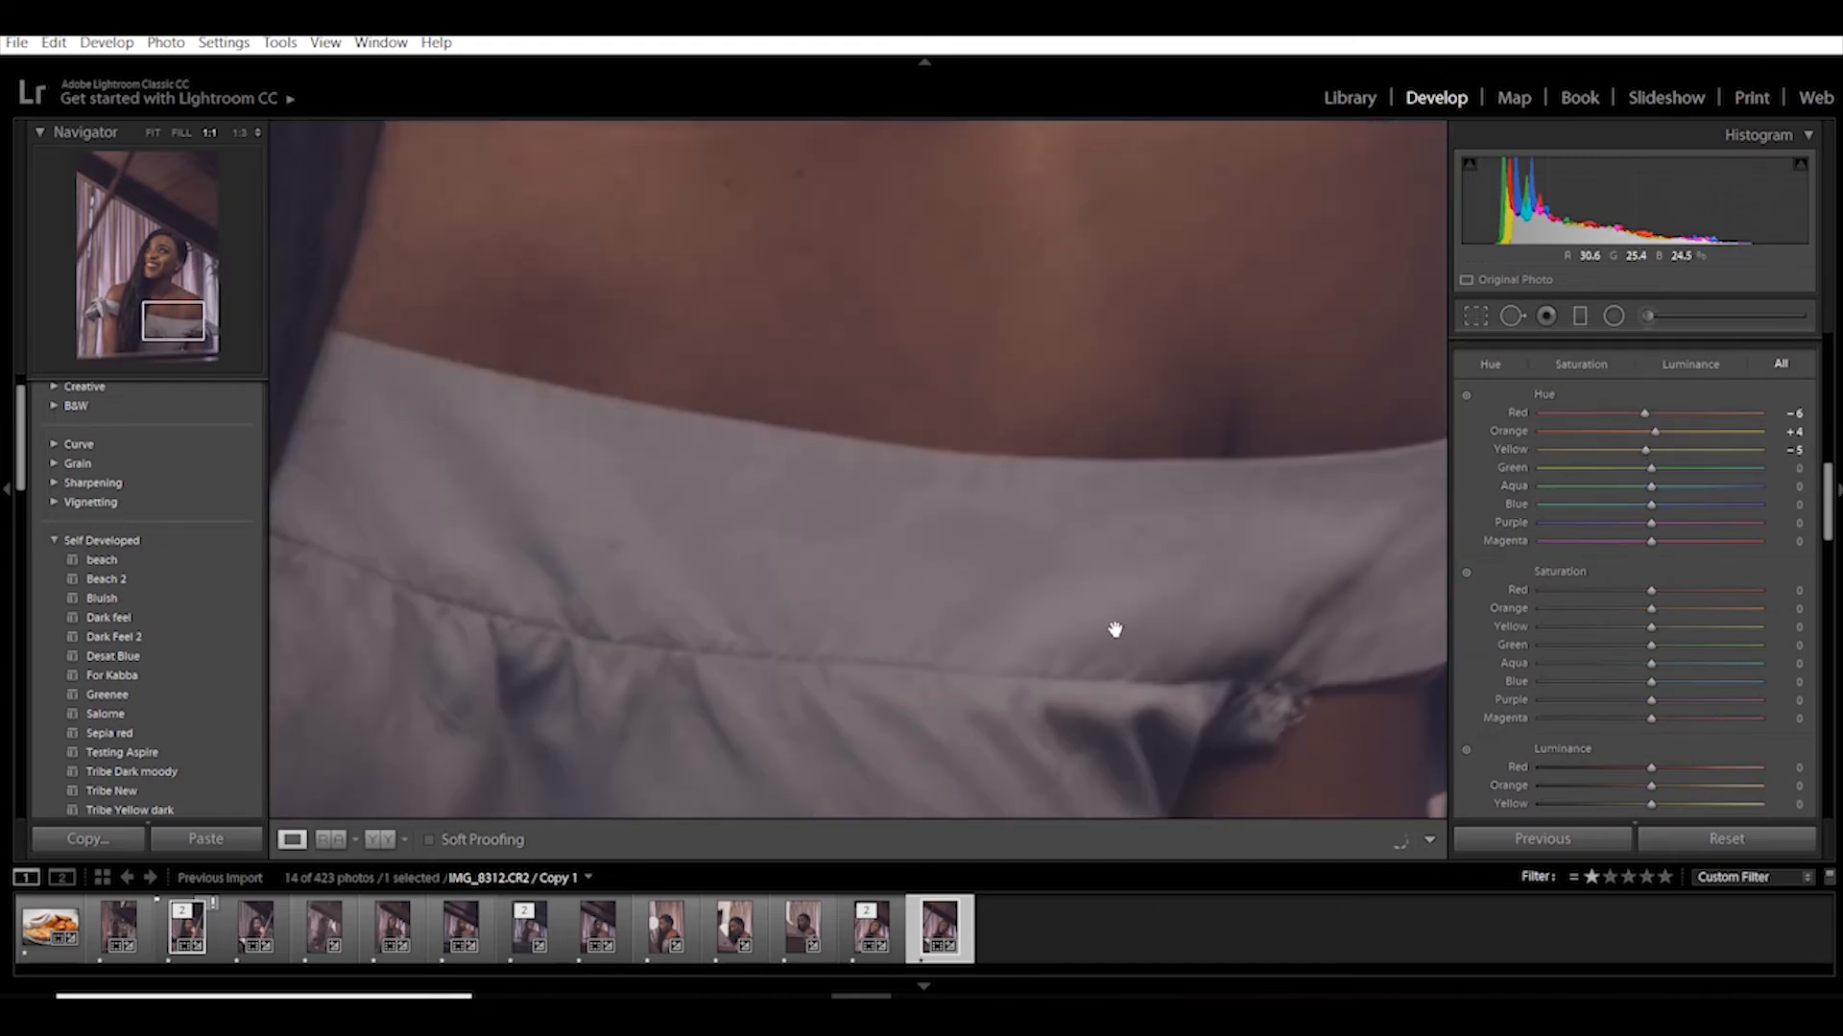
double_click(1760, 487)
left_click(1148, 588)
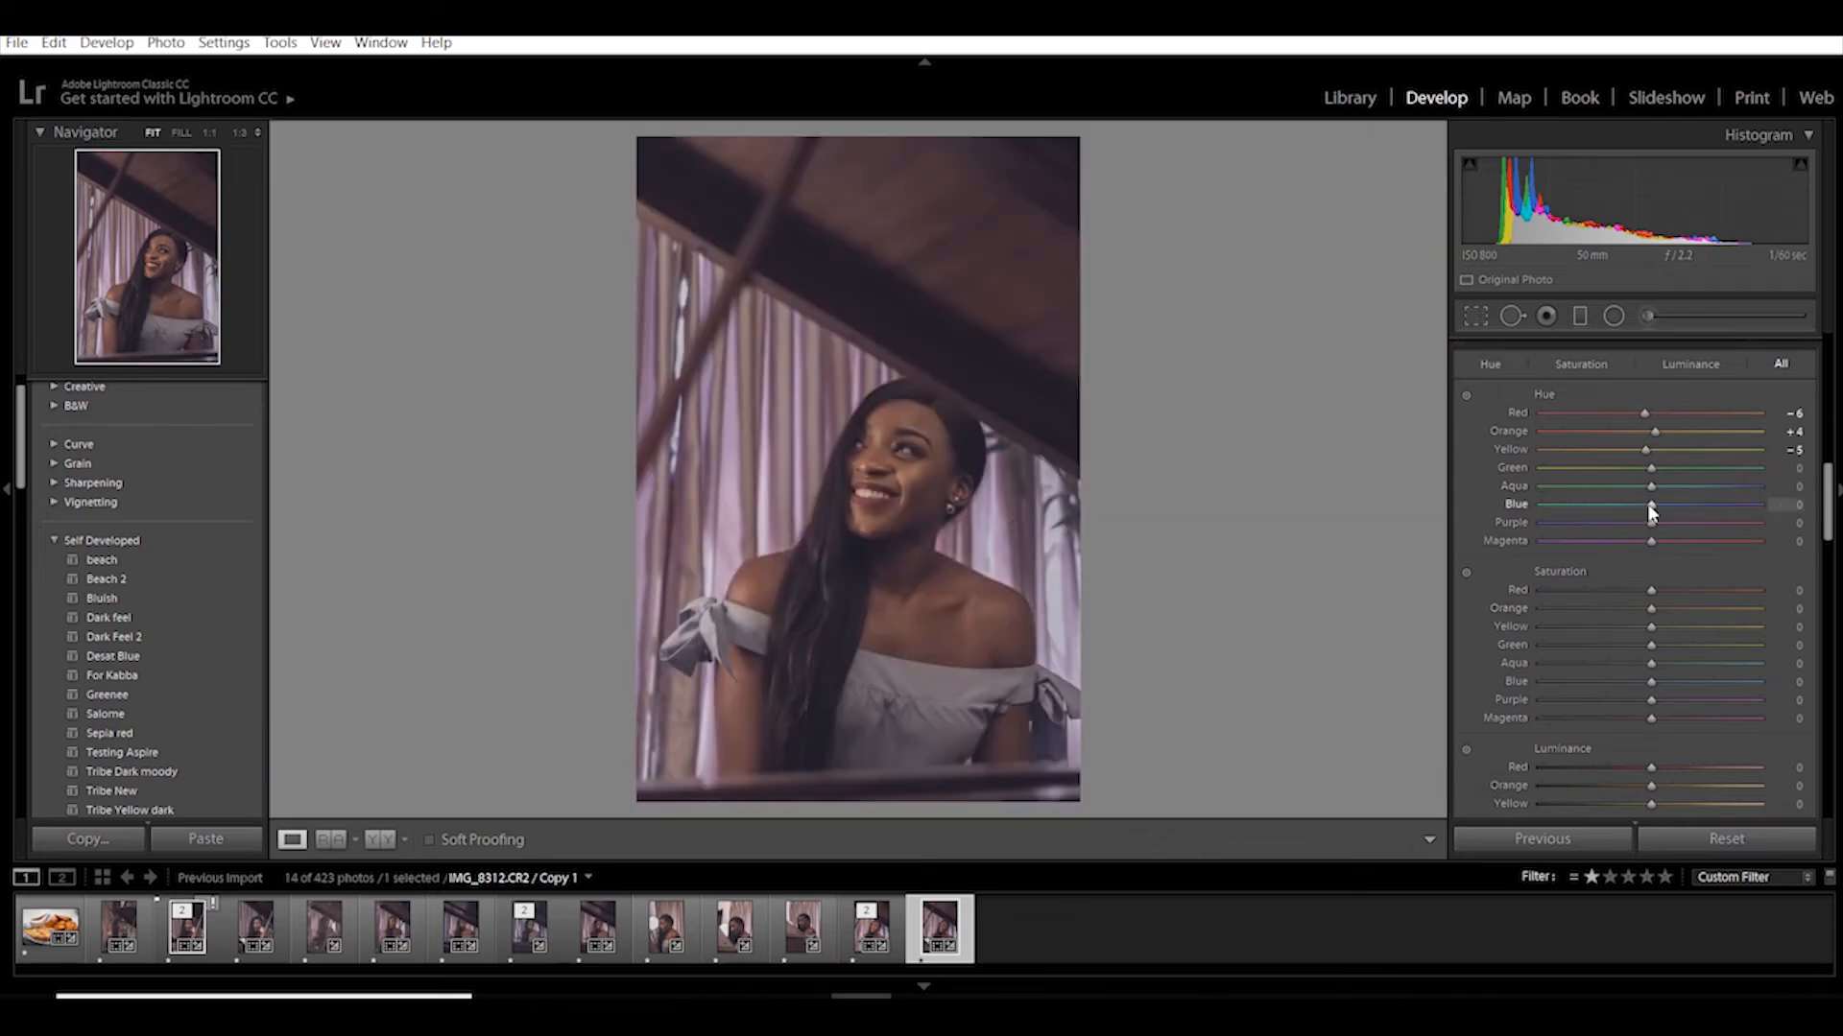
left_click(1643, 503)
left_click_drag(1624, 534, 1473, 527)
left_click_drag(1667, 526, 1773, 539)
left_click_drag(1653, 551, 1659, 549)
Step: Set the HSL Saturation values: Red -7, Orange -4, Yellow +6, Blue +10, Purple -6 and Magenta -7
scroll(1629, 614, "down", 3)
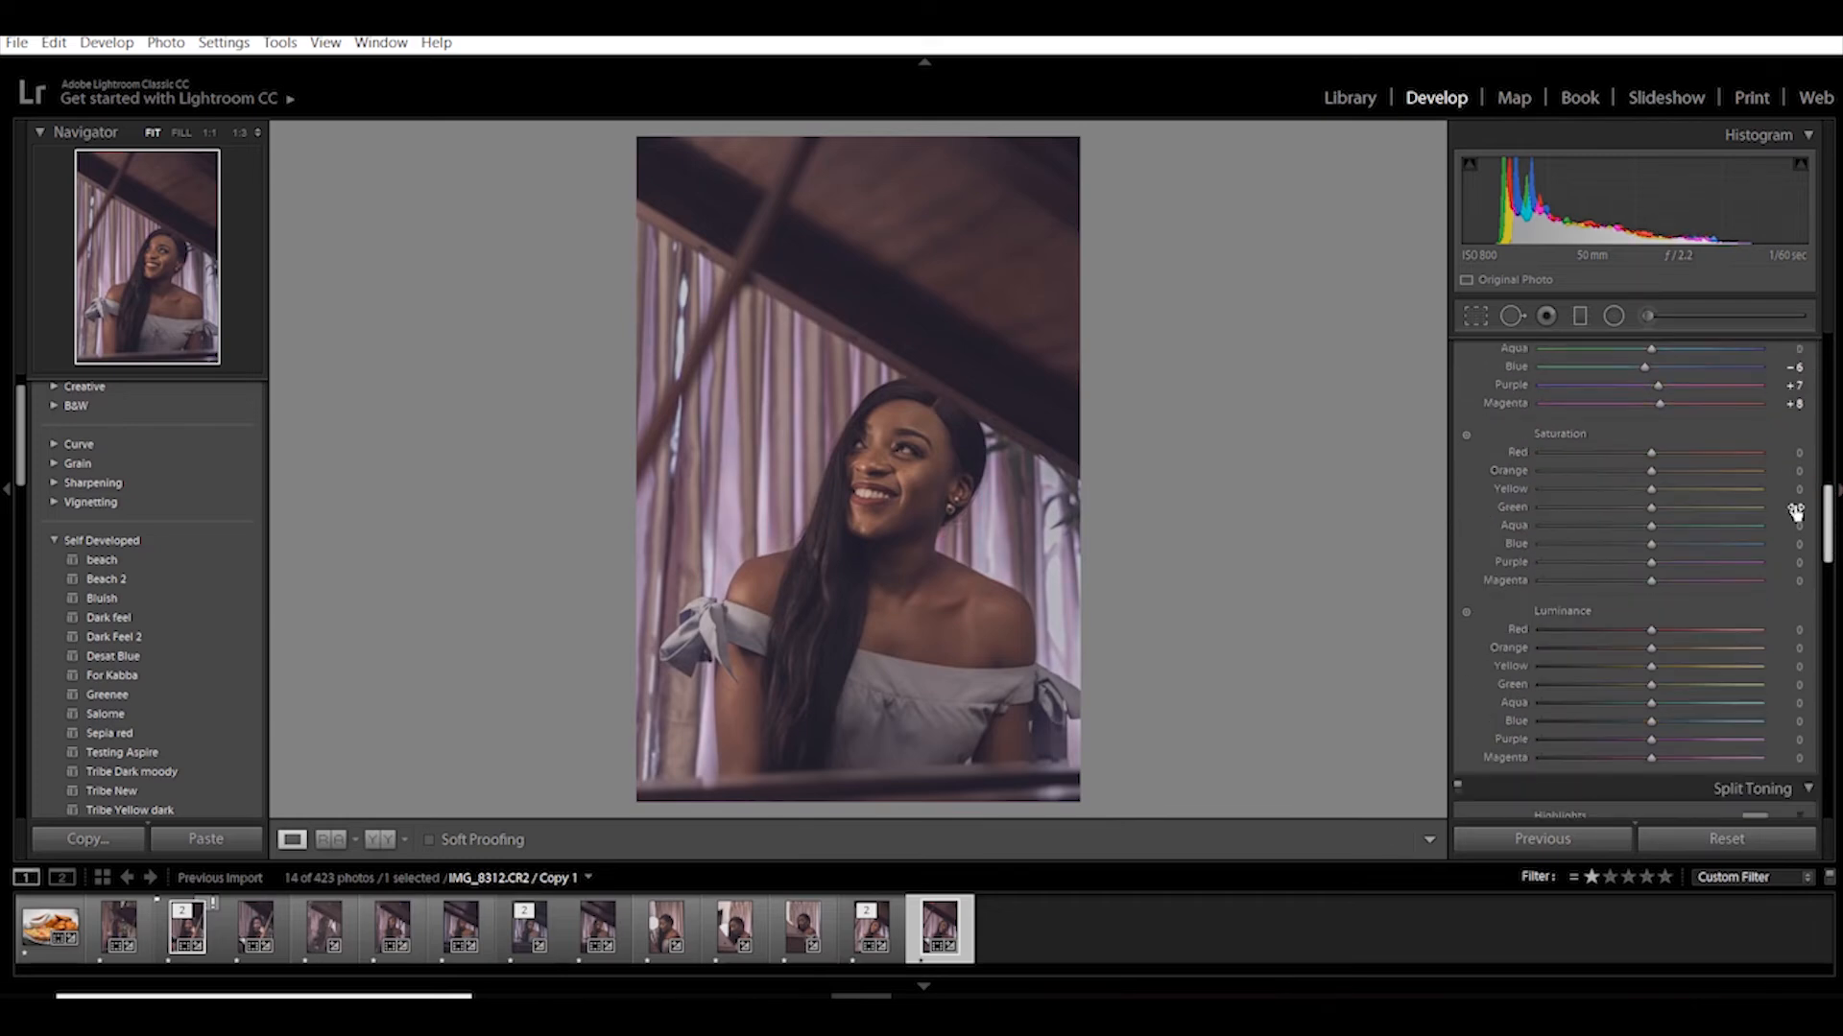
left_click_drag(1651, 454, 1641, 464)
left_click_drag(1748, 480, 1653, 488)
left_click_drag(1653, 543, 1524, 595)
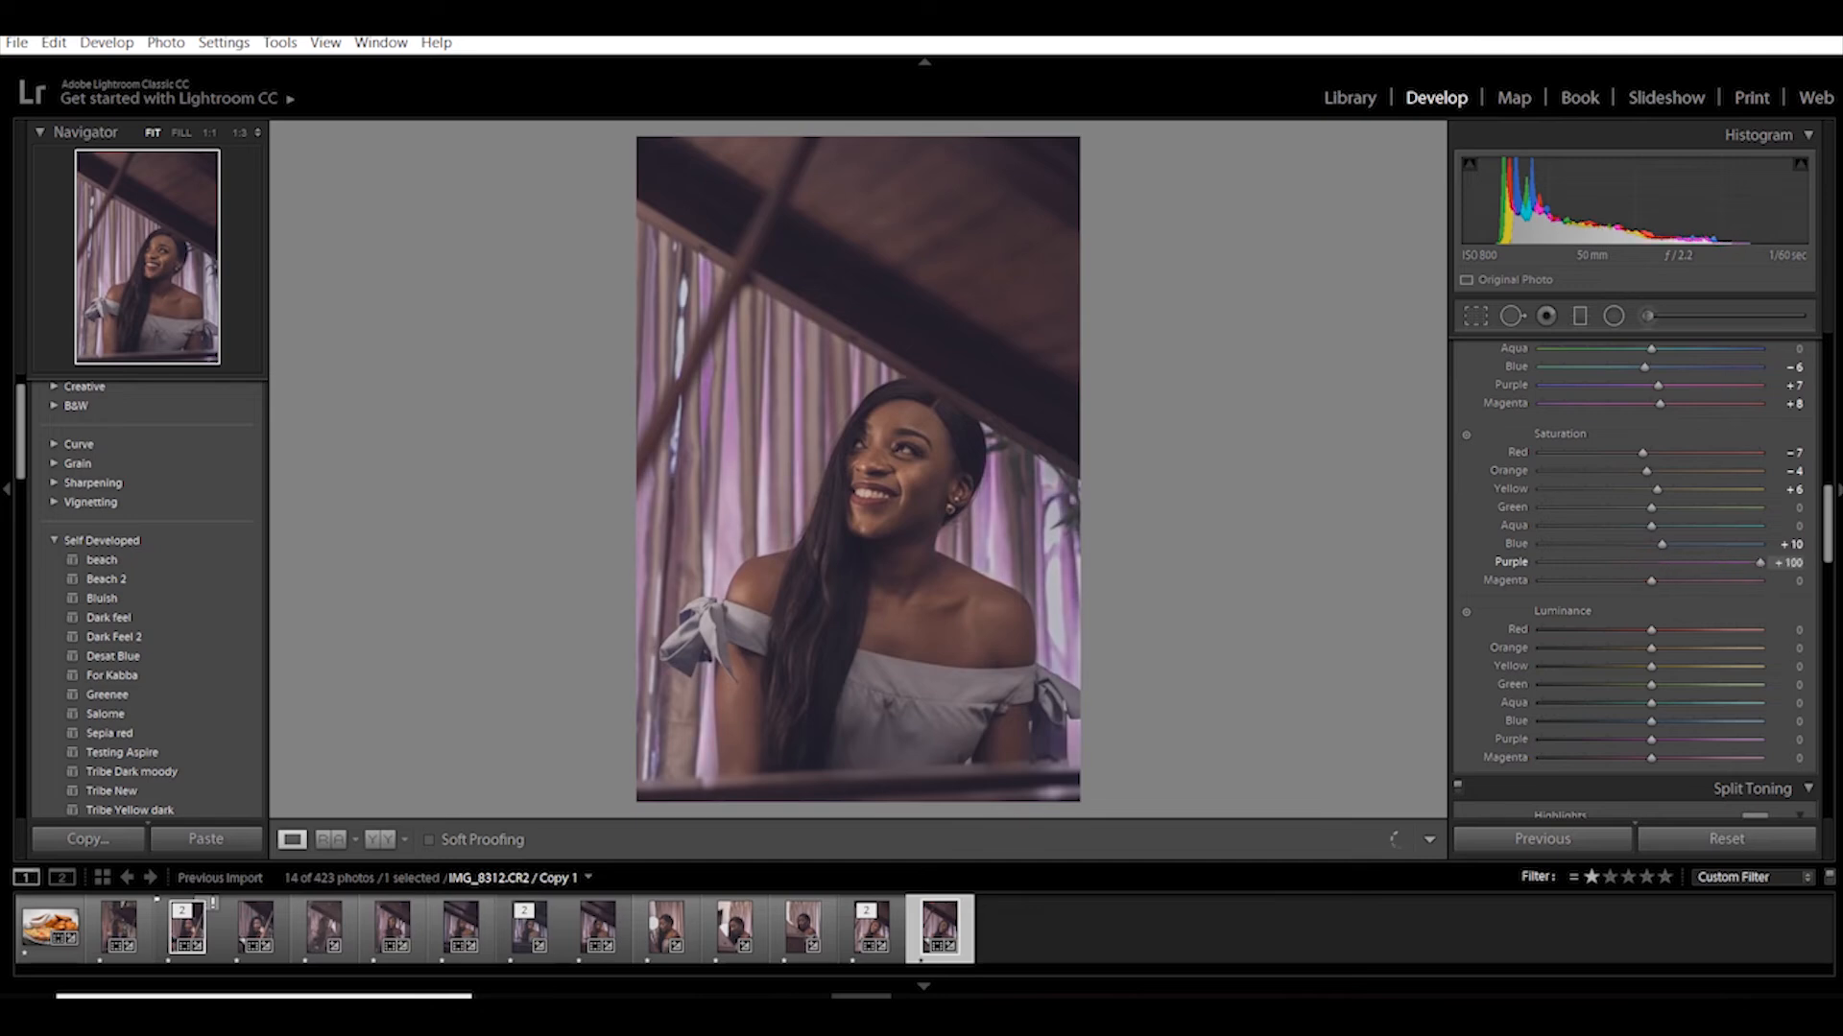
left_click_drag(1649, 578, 1791, 581)
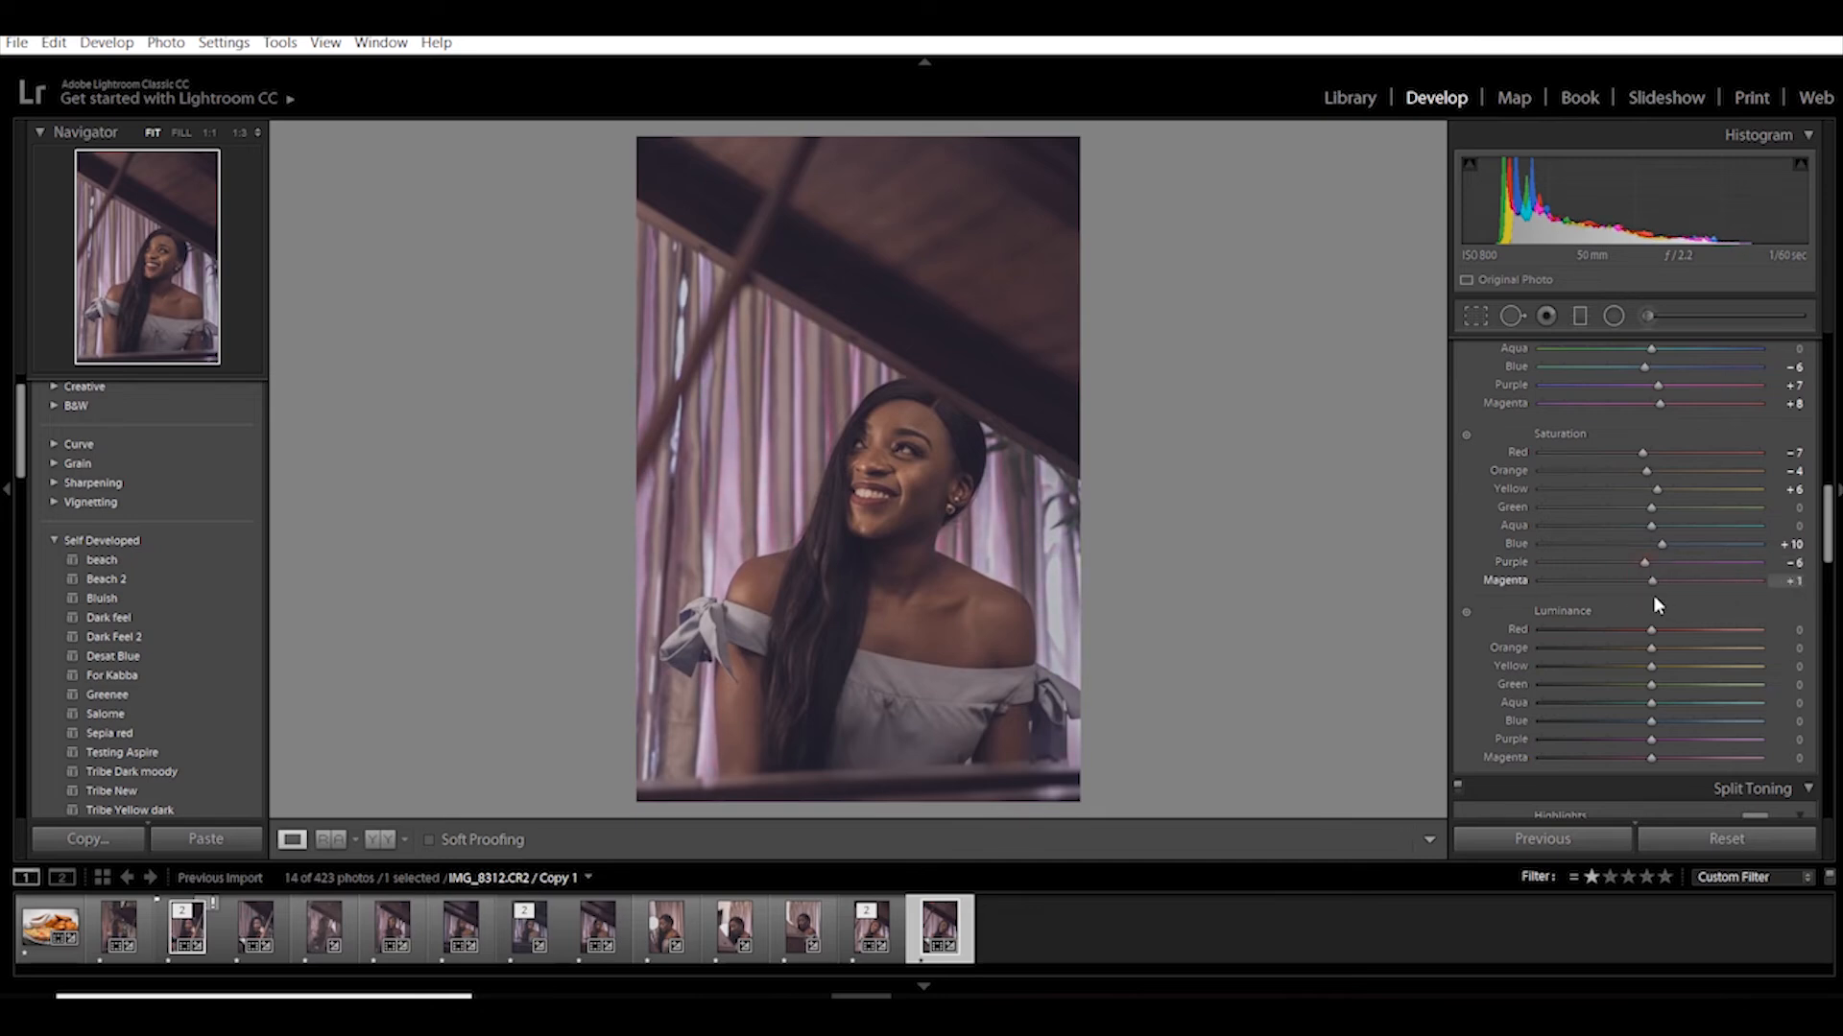
left_click_drag(1653, 595, 1644, 595)
Step: Set the HSL Luminance values to Red -4, Orange +15 and Yellow +11, and adjust the luminance of the cooler colors
left_click_drag(1828, 538, 1828, 553)
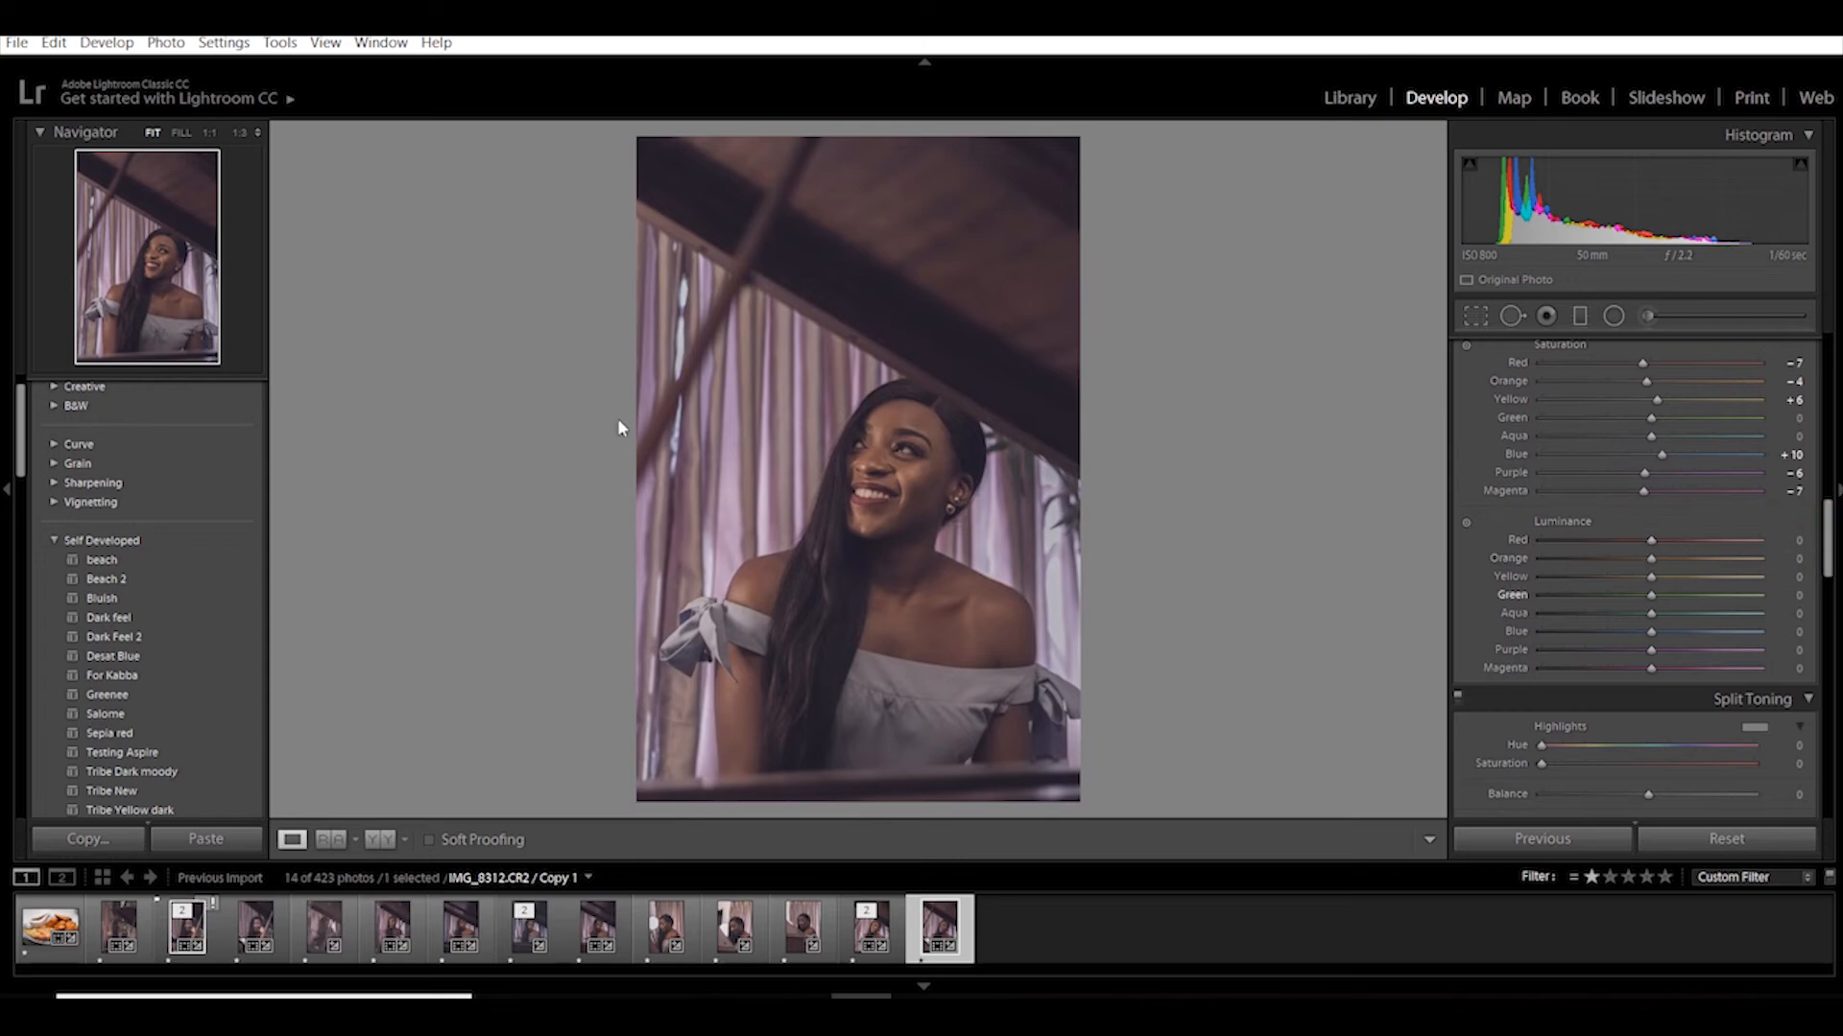
left_click_drag(1652, 542, 1319, 561)
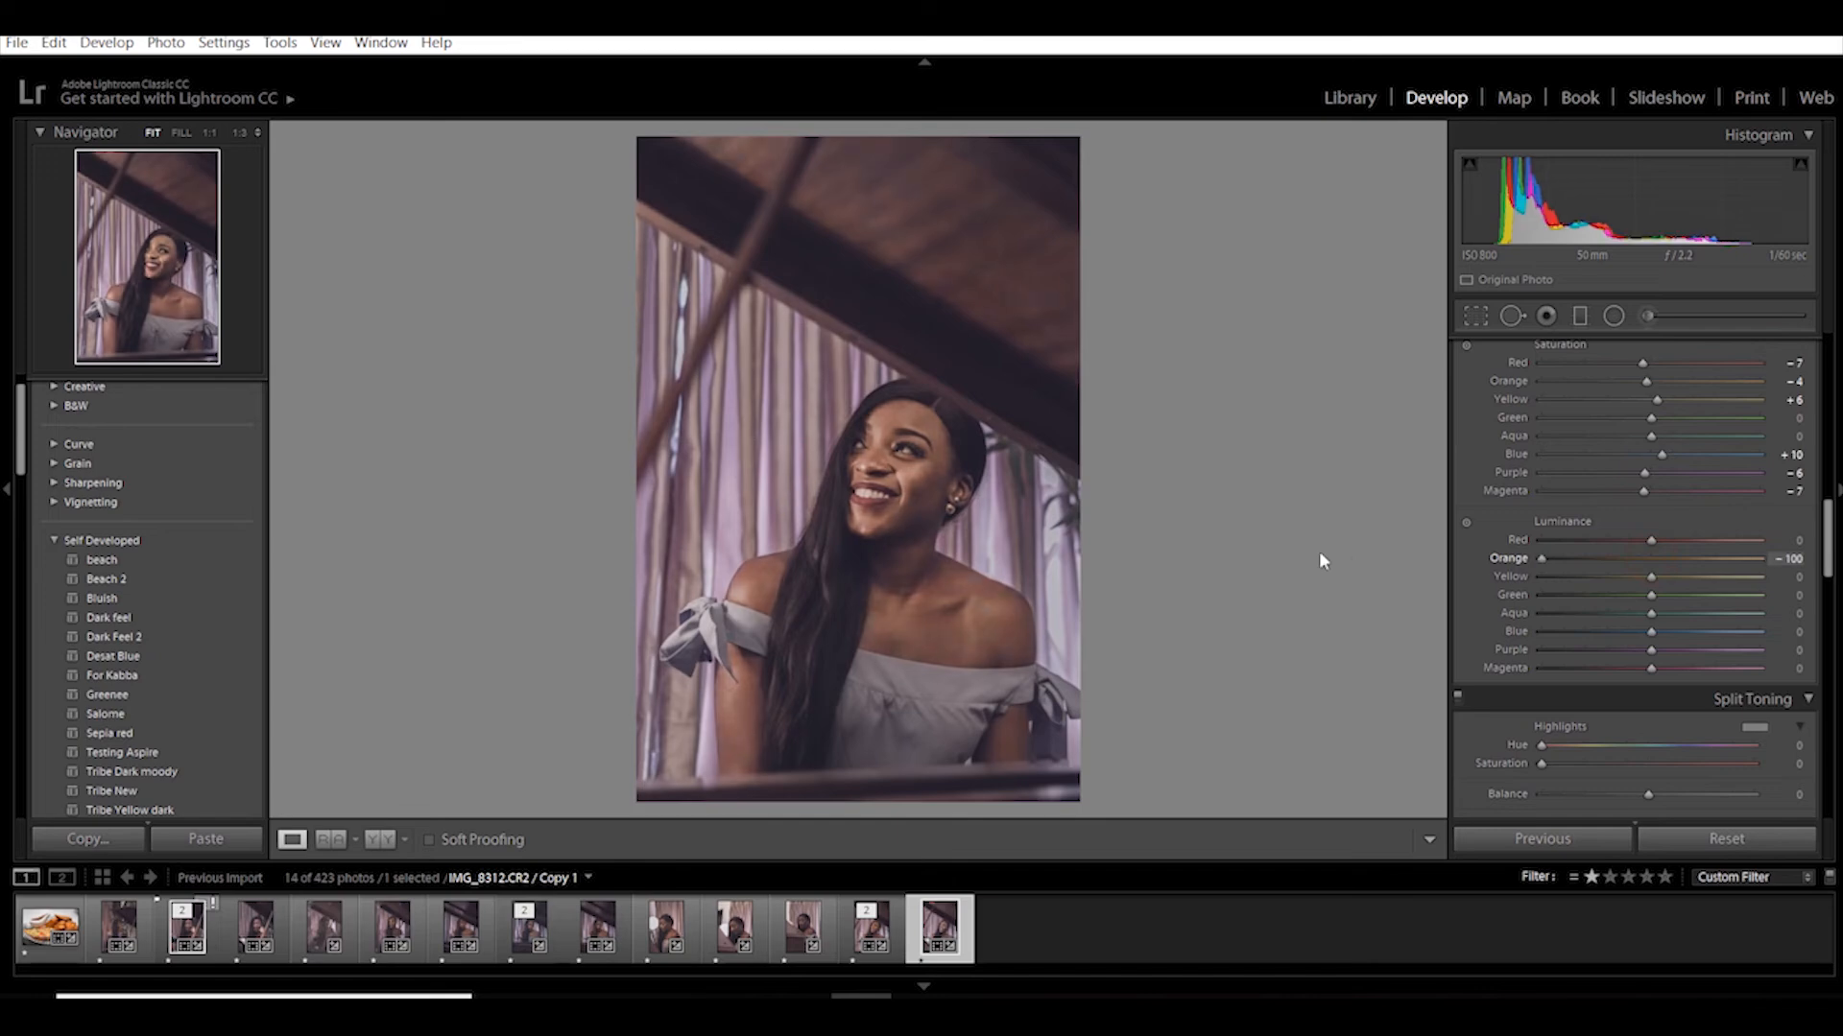
double_click(1541, 558)
left_click_drag(1651, 543, 1592, 576)
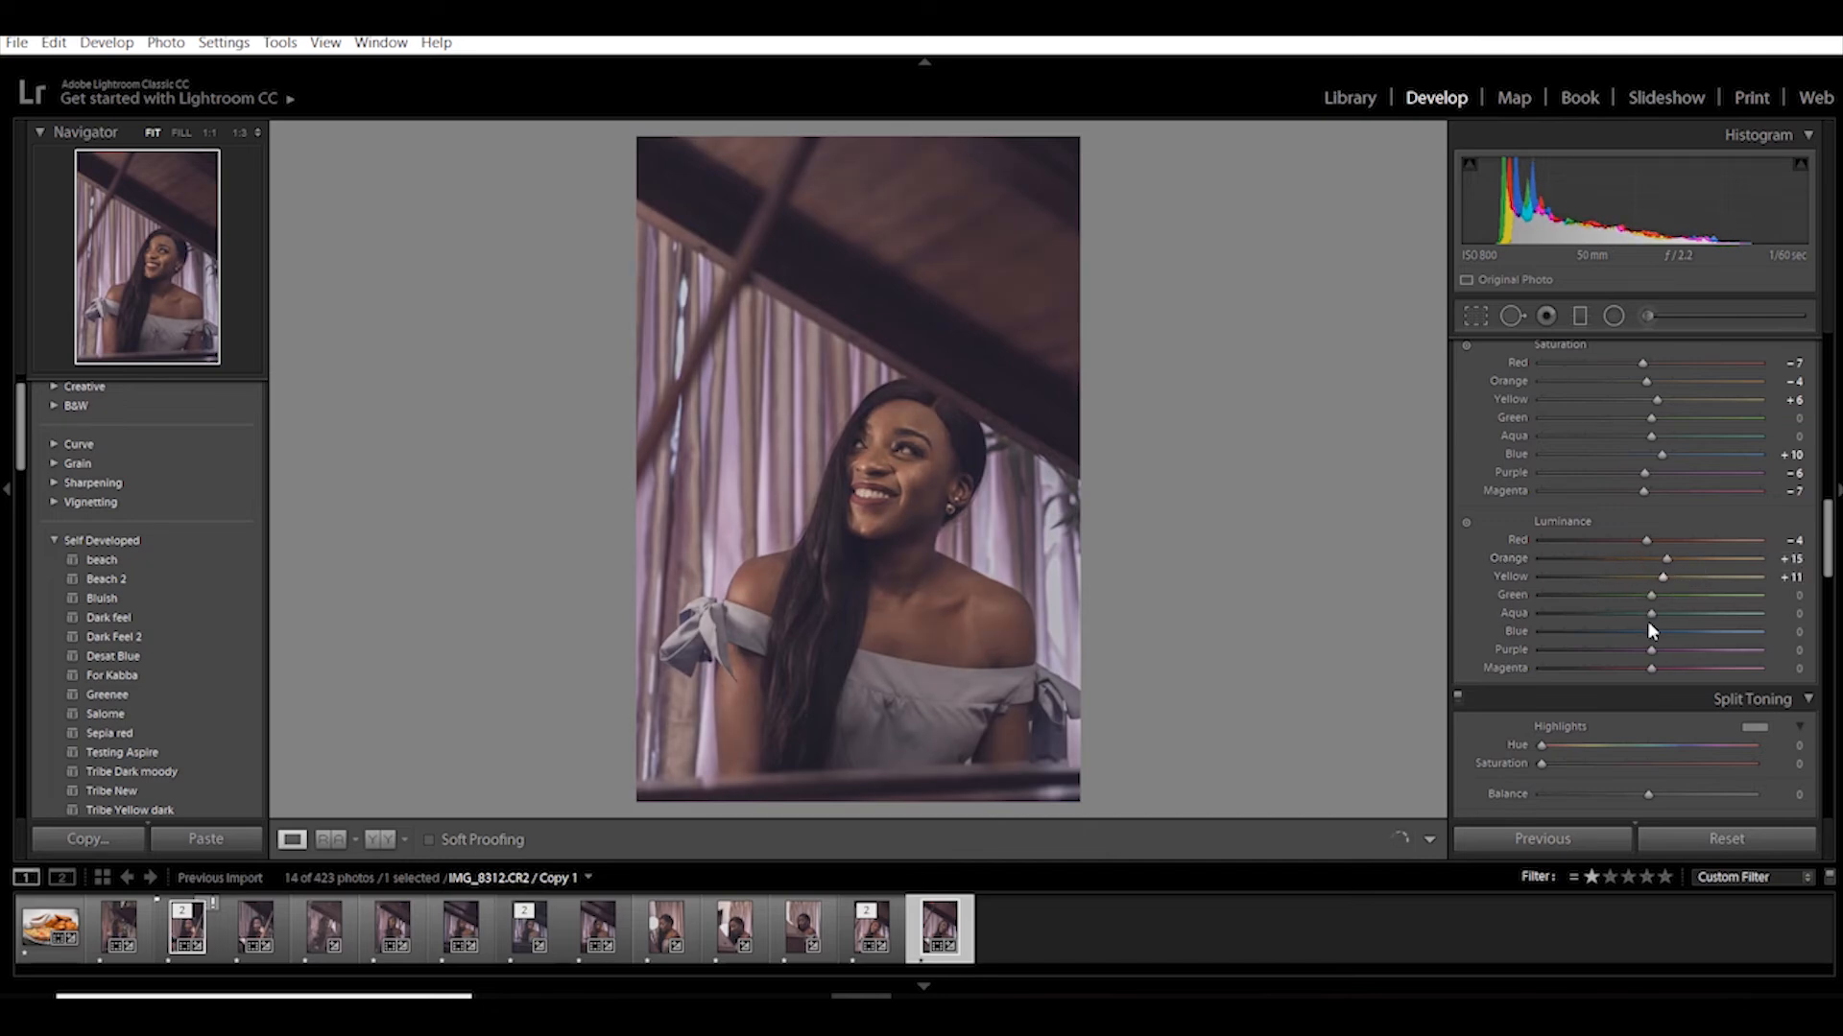
left_click_drag(1758, 619, 1613, 670)
Step: Compare the portrait with its before state and check it with the adjustments switched off and on, reviewing the basic and tone curve settings
left_click_drag(1829, 535, 1785, 366)
key("backslash")
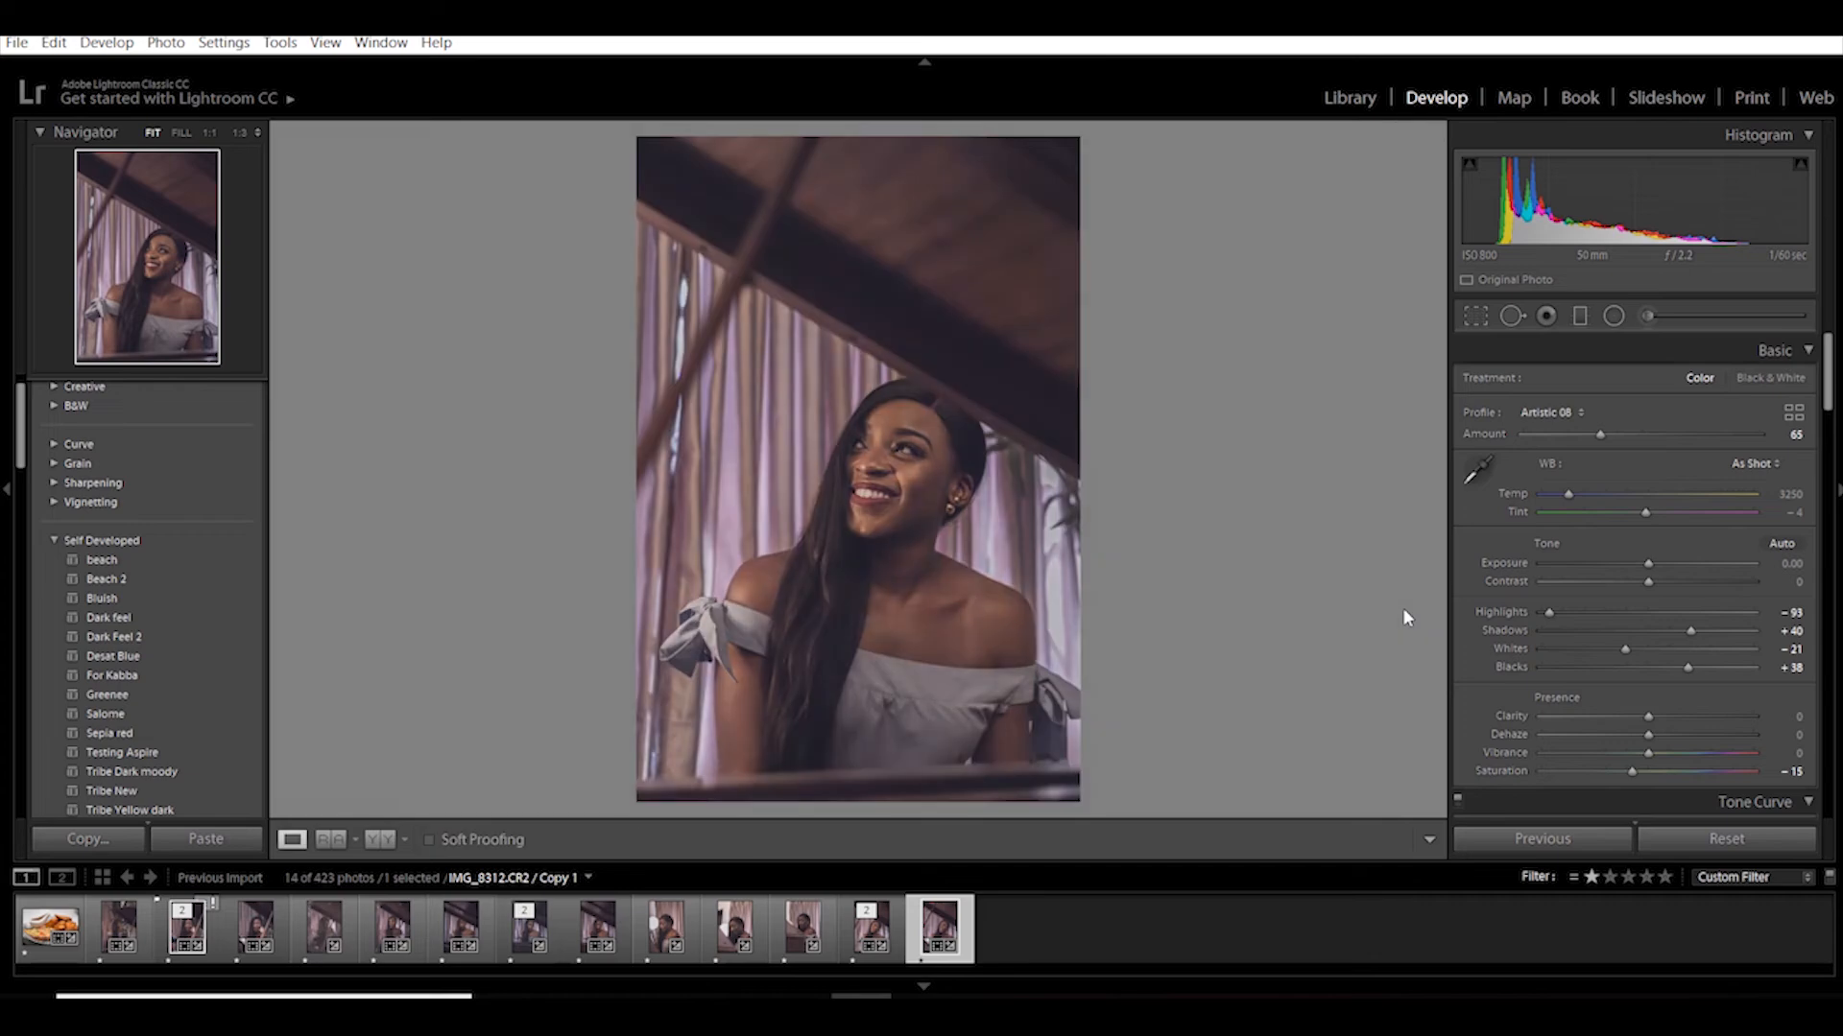
key("backslash")
scroll(1535, 576, "down", 4)
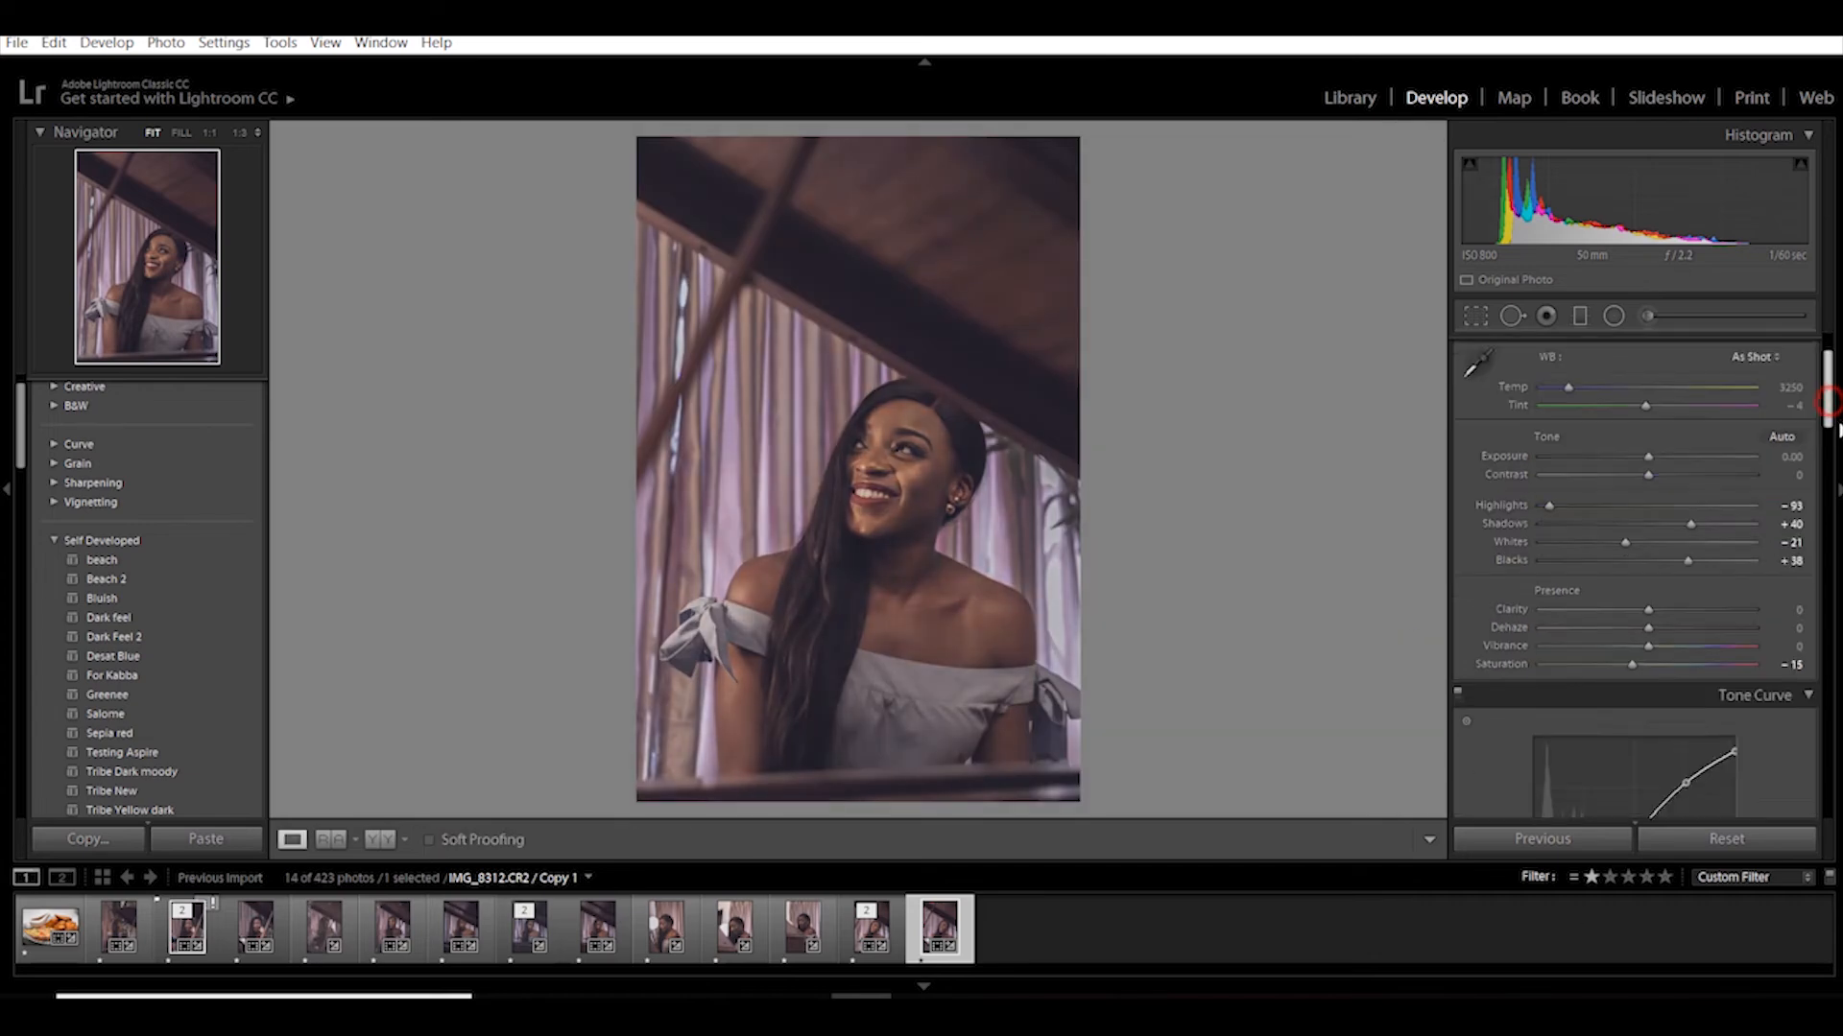
left_click(1459, 511)
left_click(1459, 510)
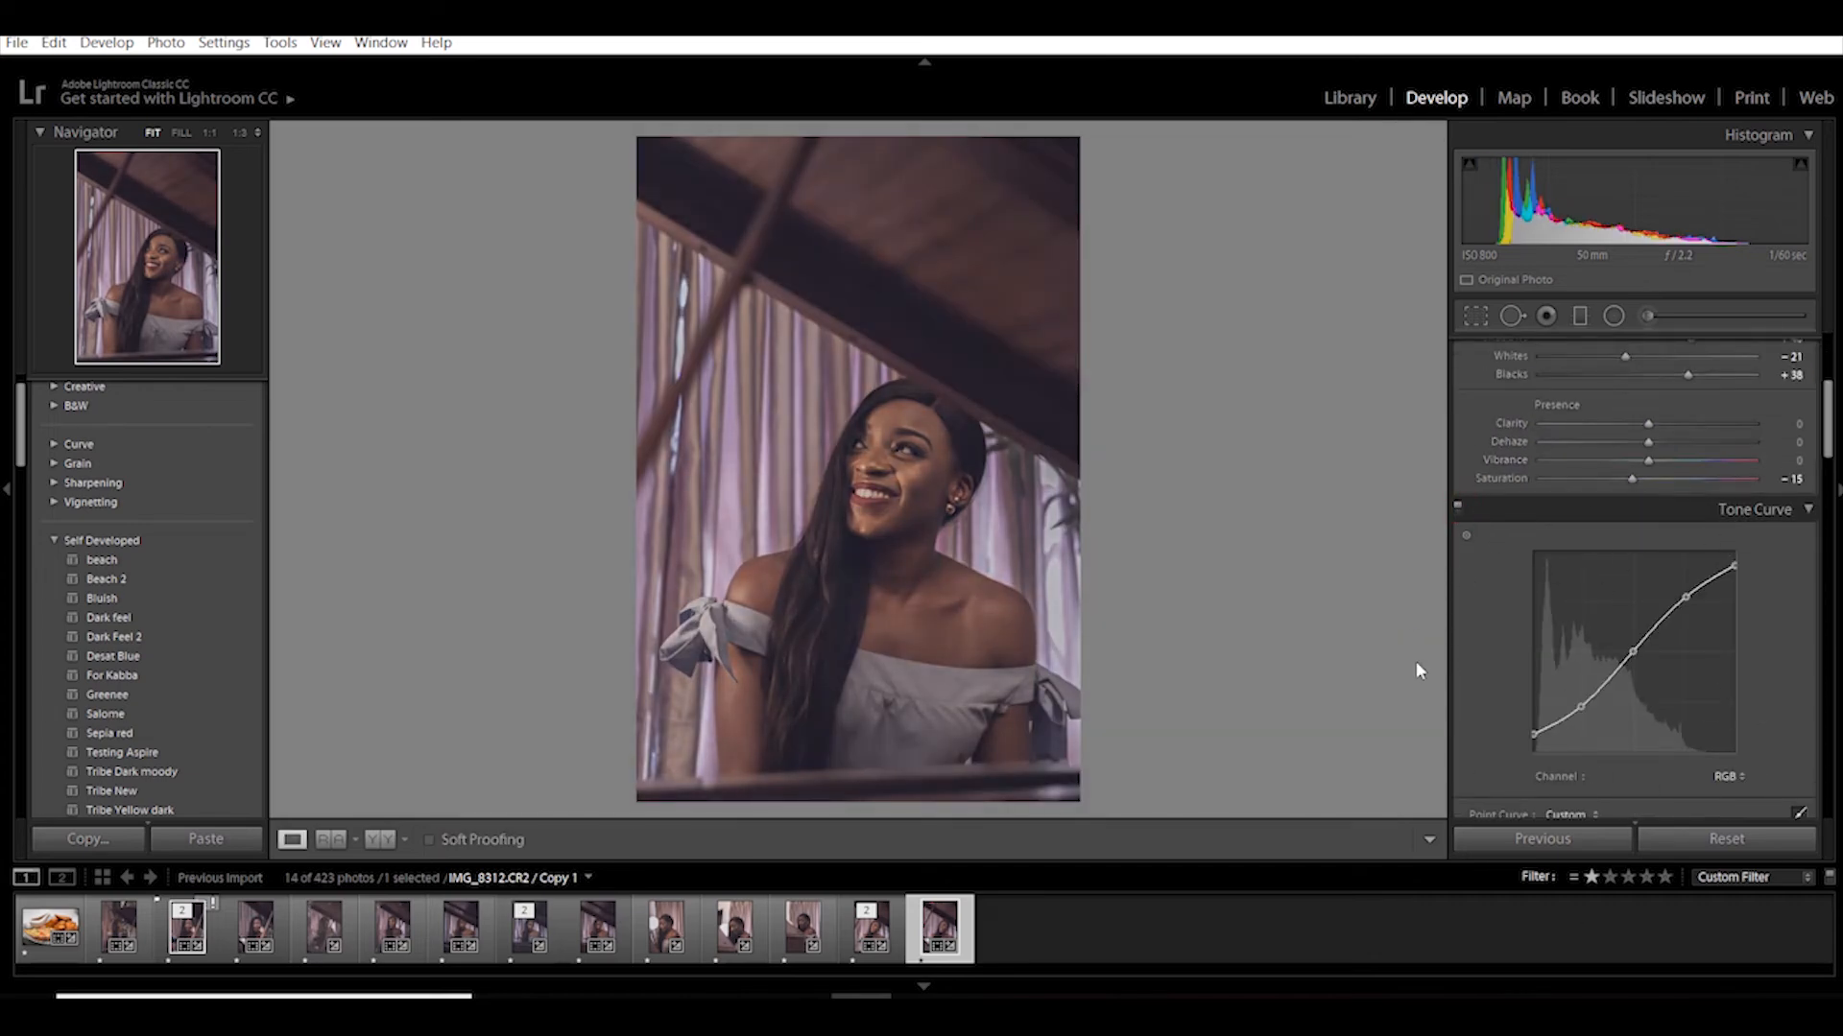
mouse_move(1829, 447)
left_mouse_down()
mouse_move(1829, 808)
mouse_move(1829, 404)
mouse_move(1826, 475)
left_mouse_up()
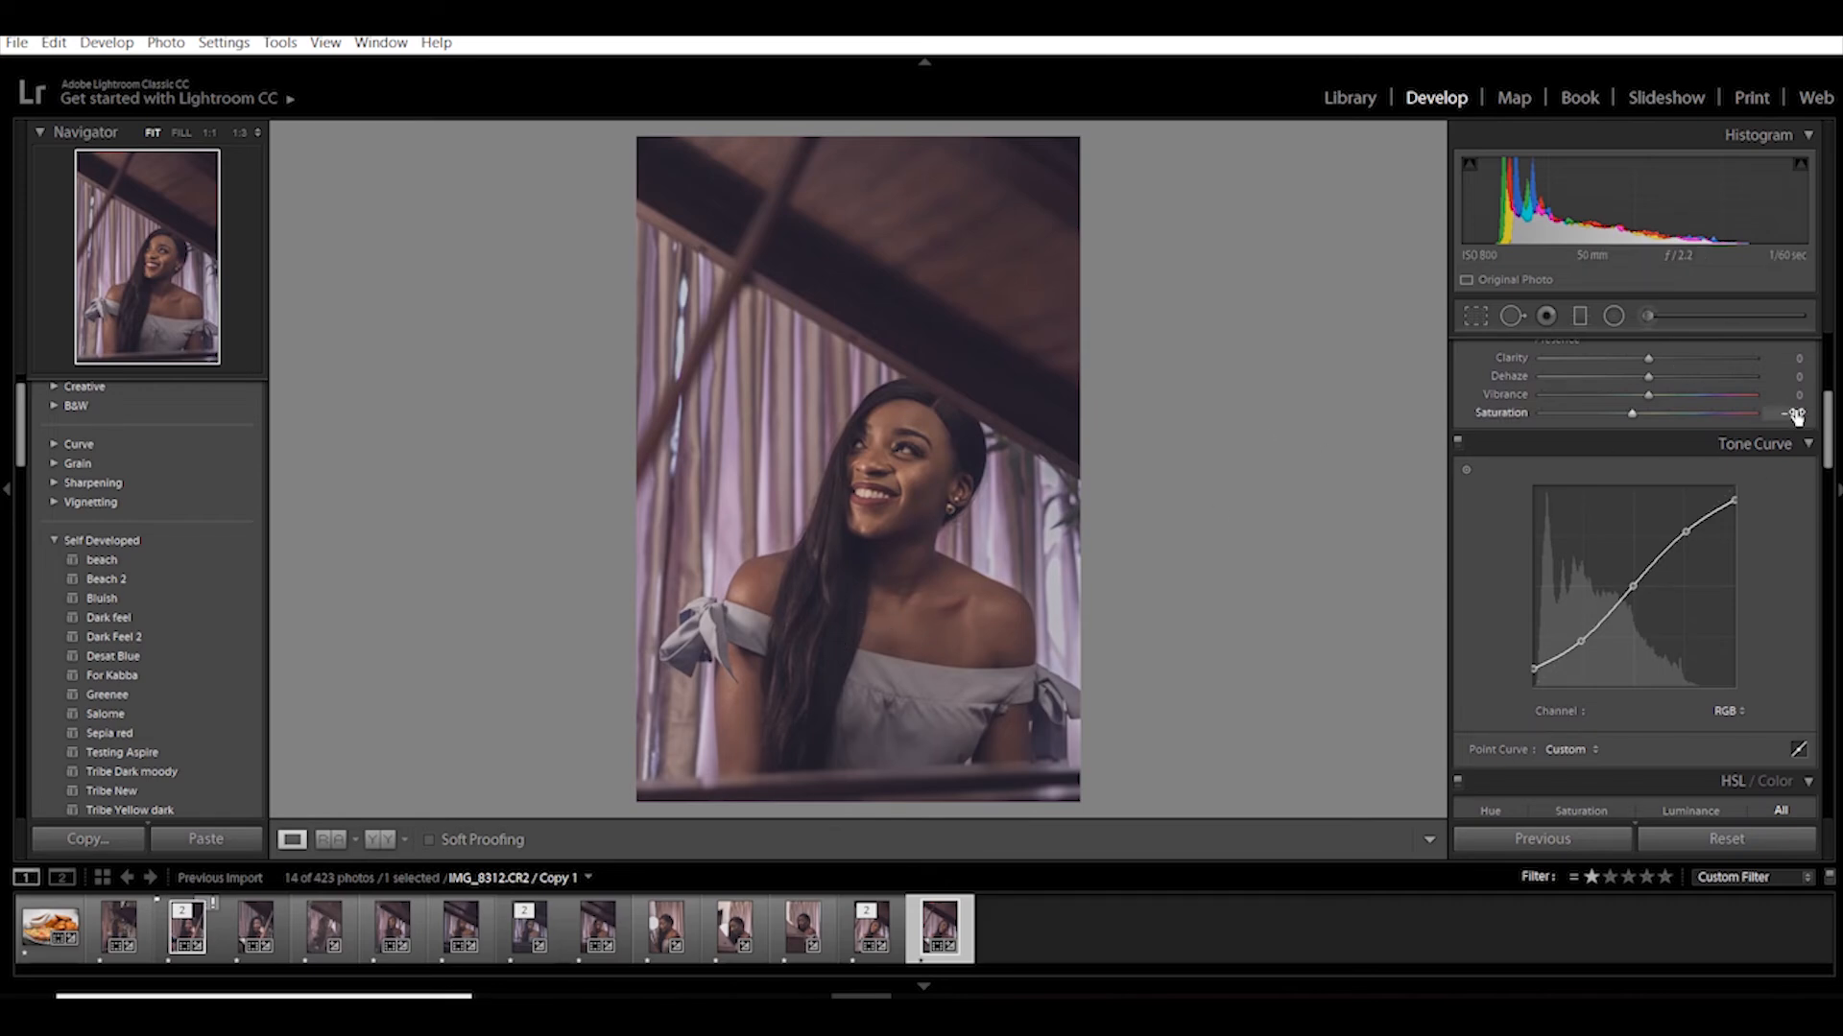
Step: Try a post-crop vignetting Amount of +45 and reset it
left_click_drag(1827, 432, 1828, 743)
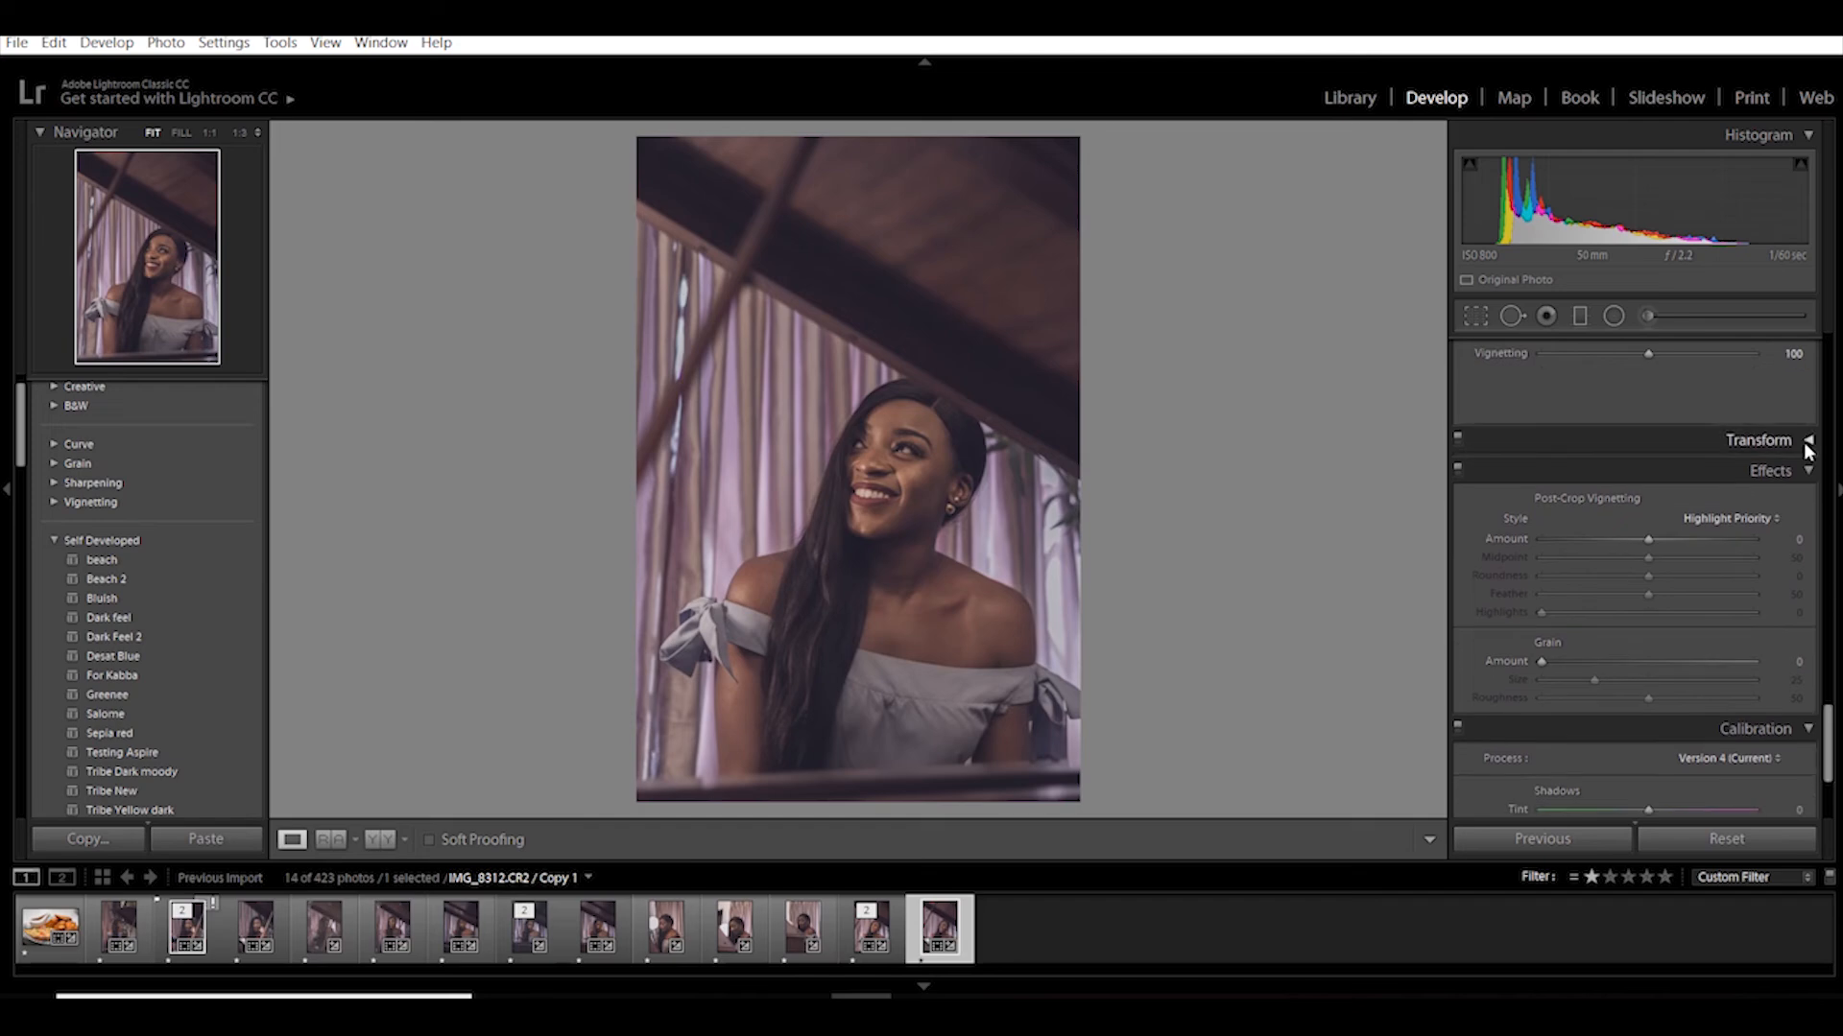
left_click(1809, 440)
left_click(1809, 441)
left_click_drag(1647, 539, 1694, 540)
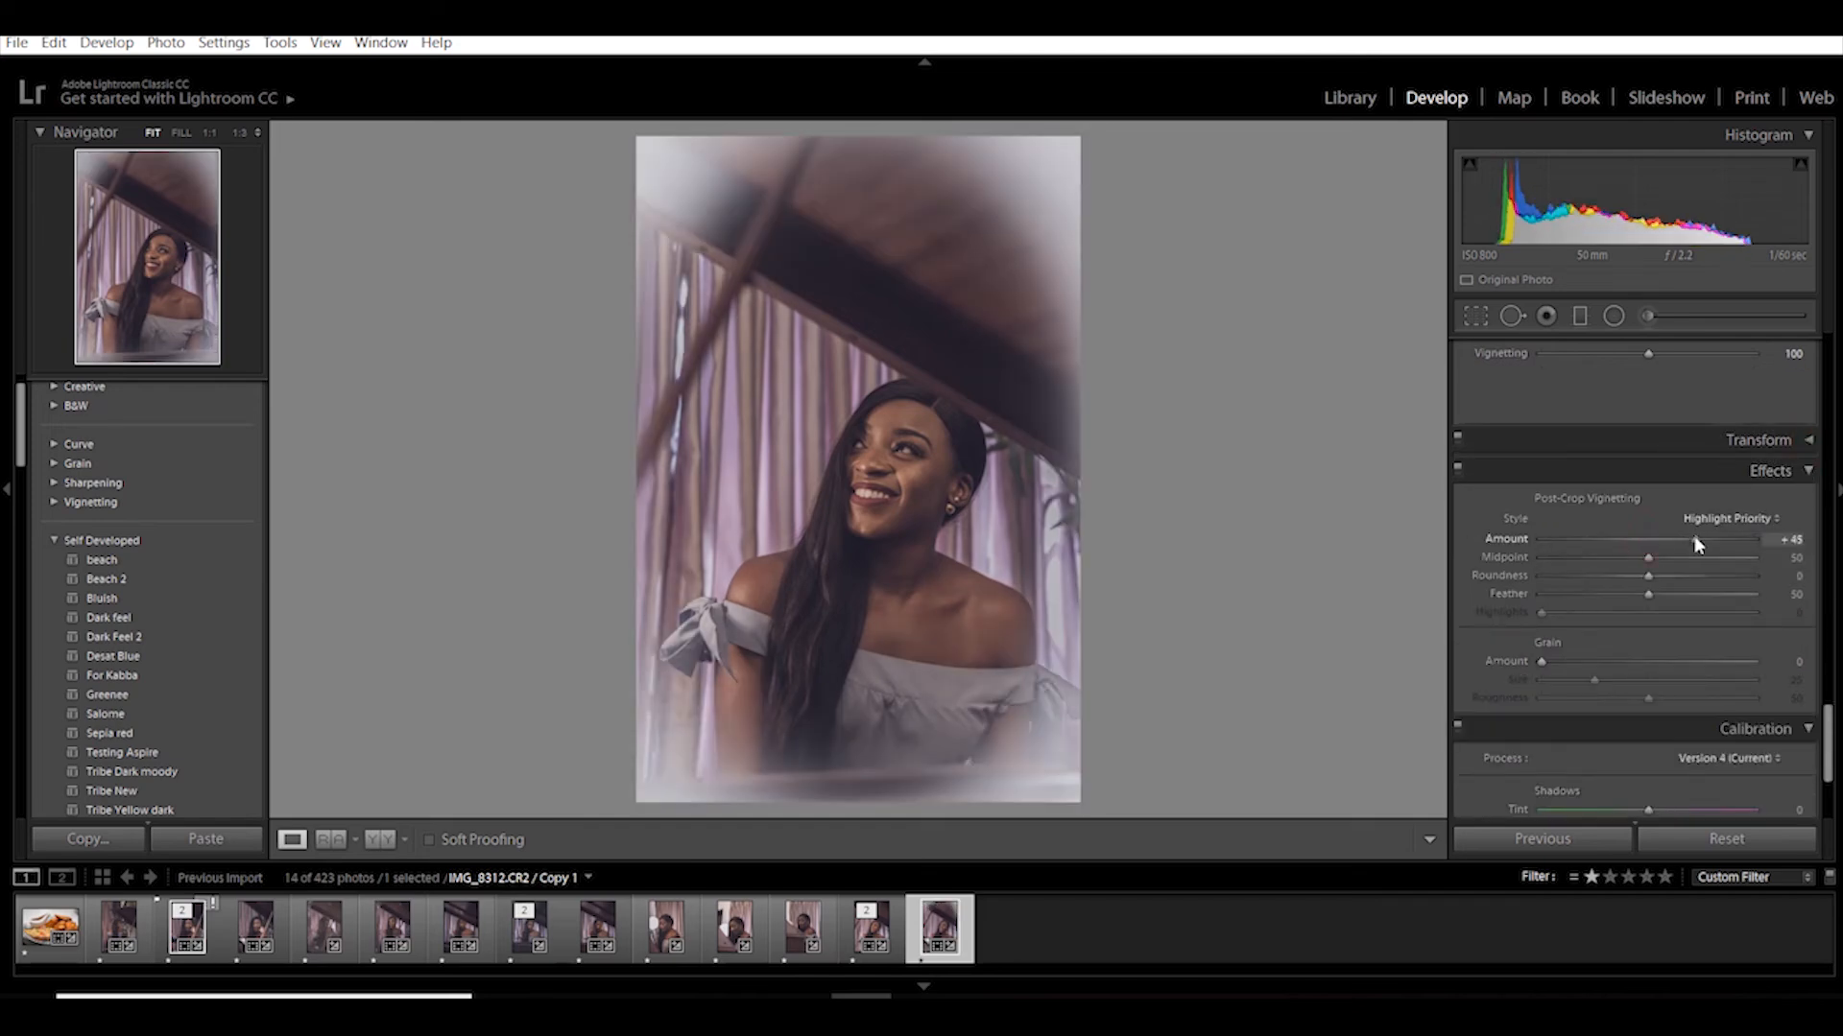
double_click(1694, 540)
Step: Draw a tall elliptical radial filter centered on the woman and check its coverage with the mask overlay
left_click_drag(1827, 739, 1826, 360)
left_click(1613, 316)
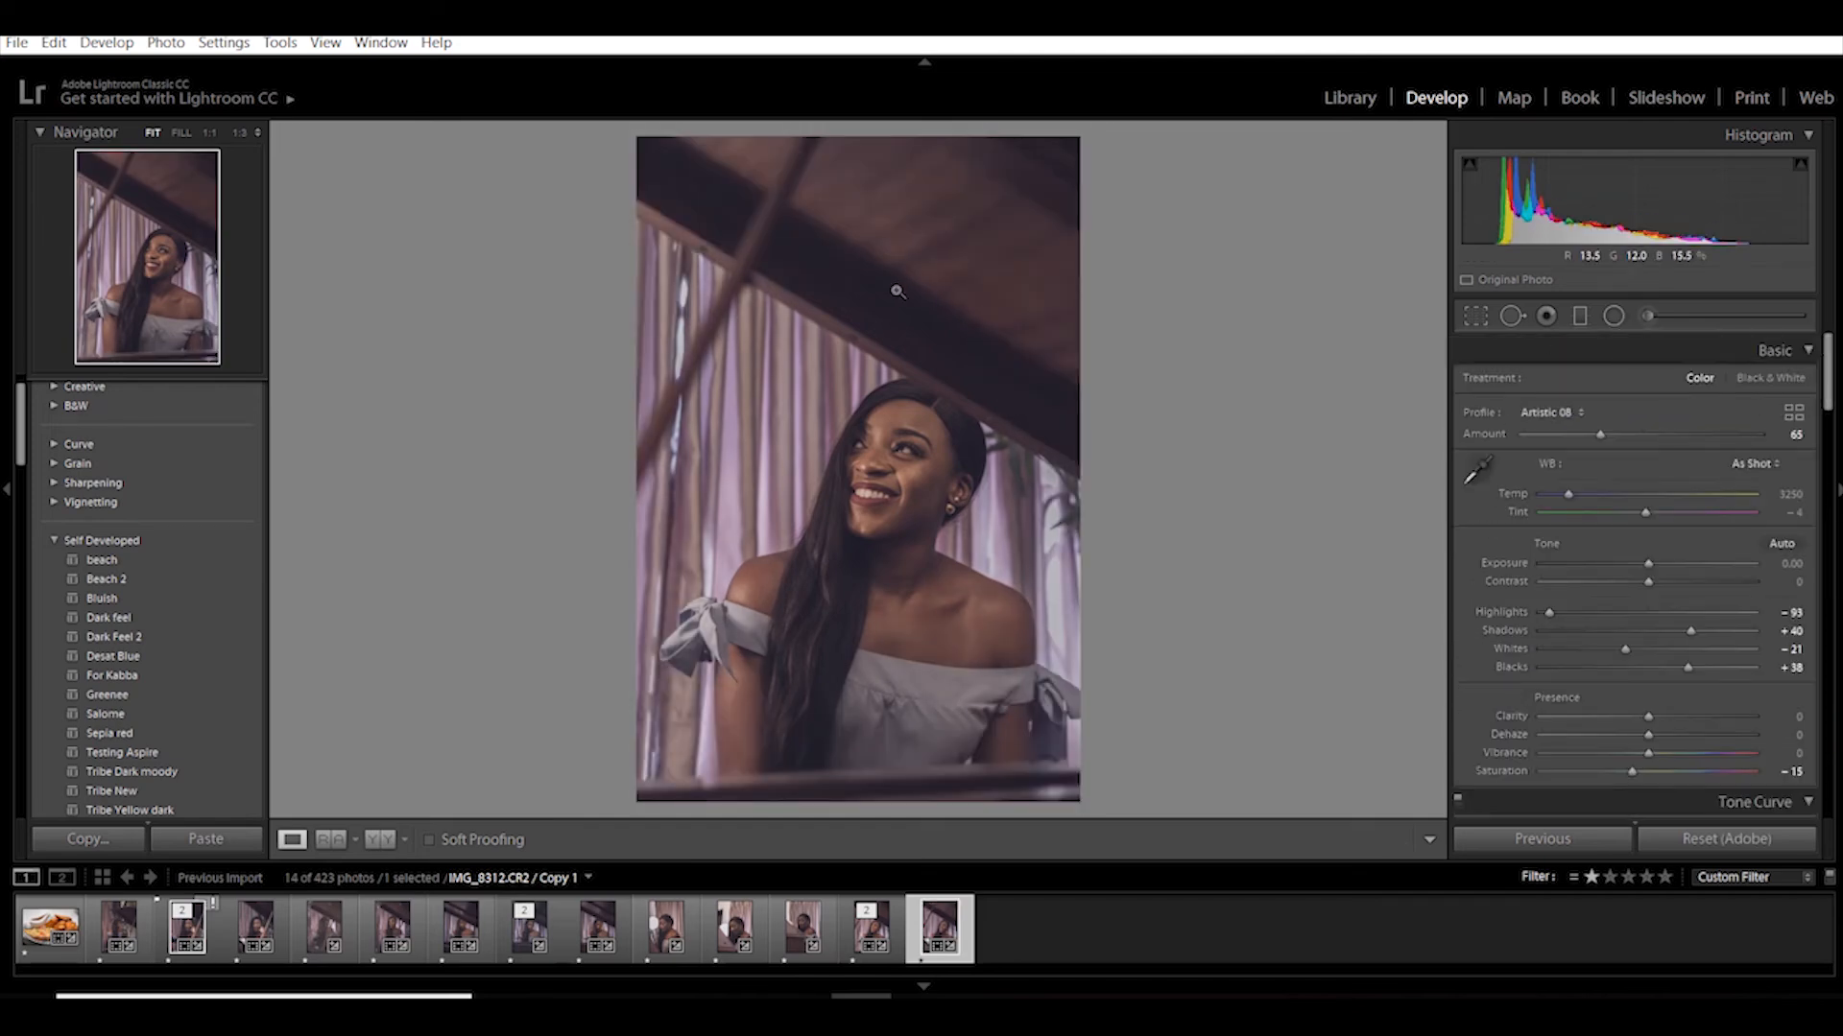
key("alt")
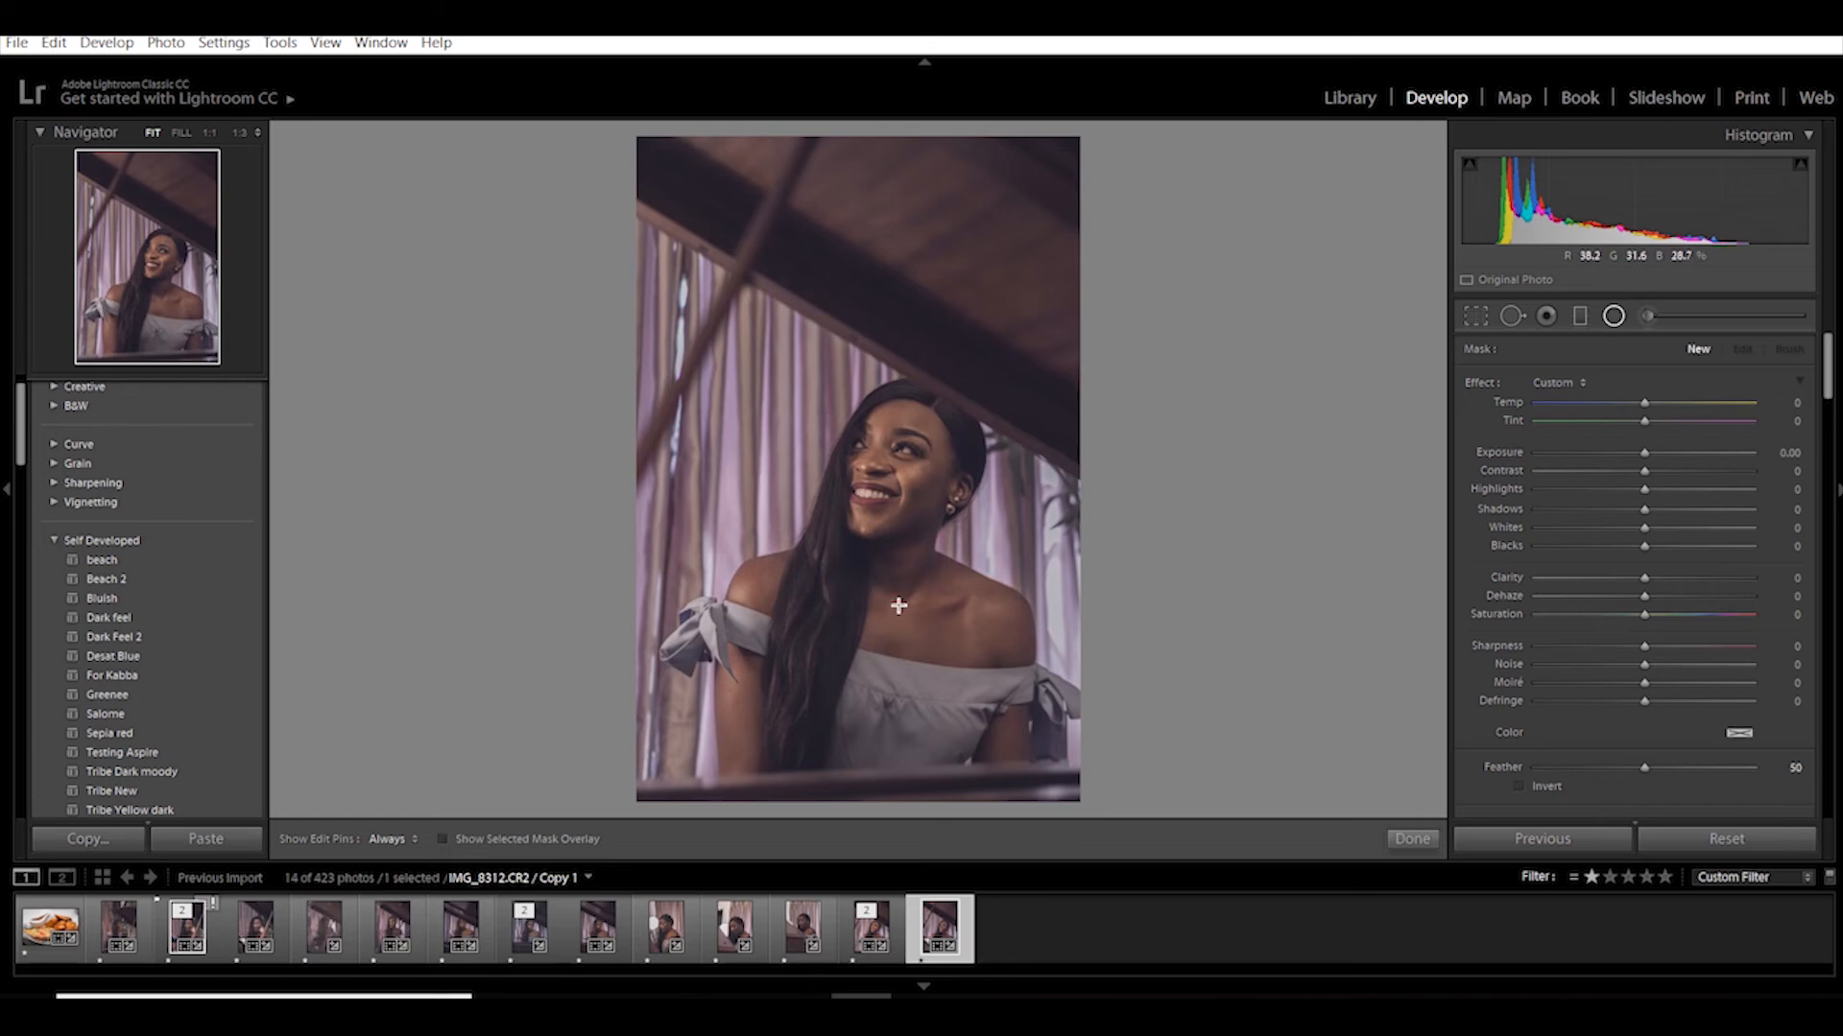
left_click_drag(867, 502, 1027, 818)
left_click_drag(827, 469, 854, 510)
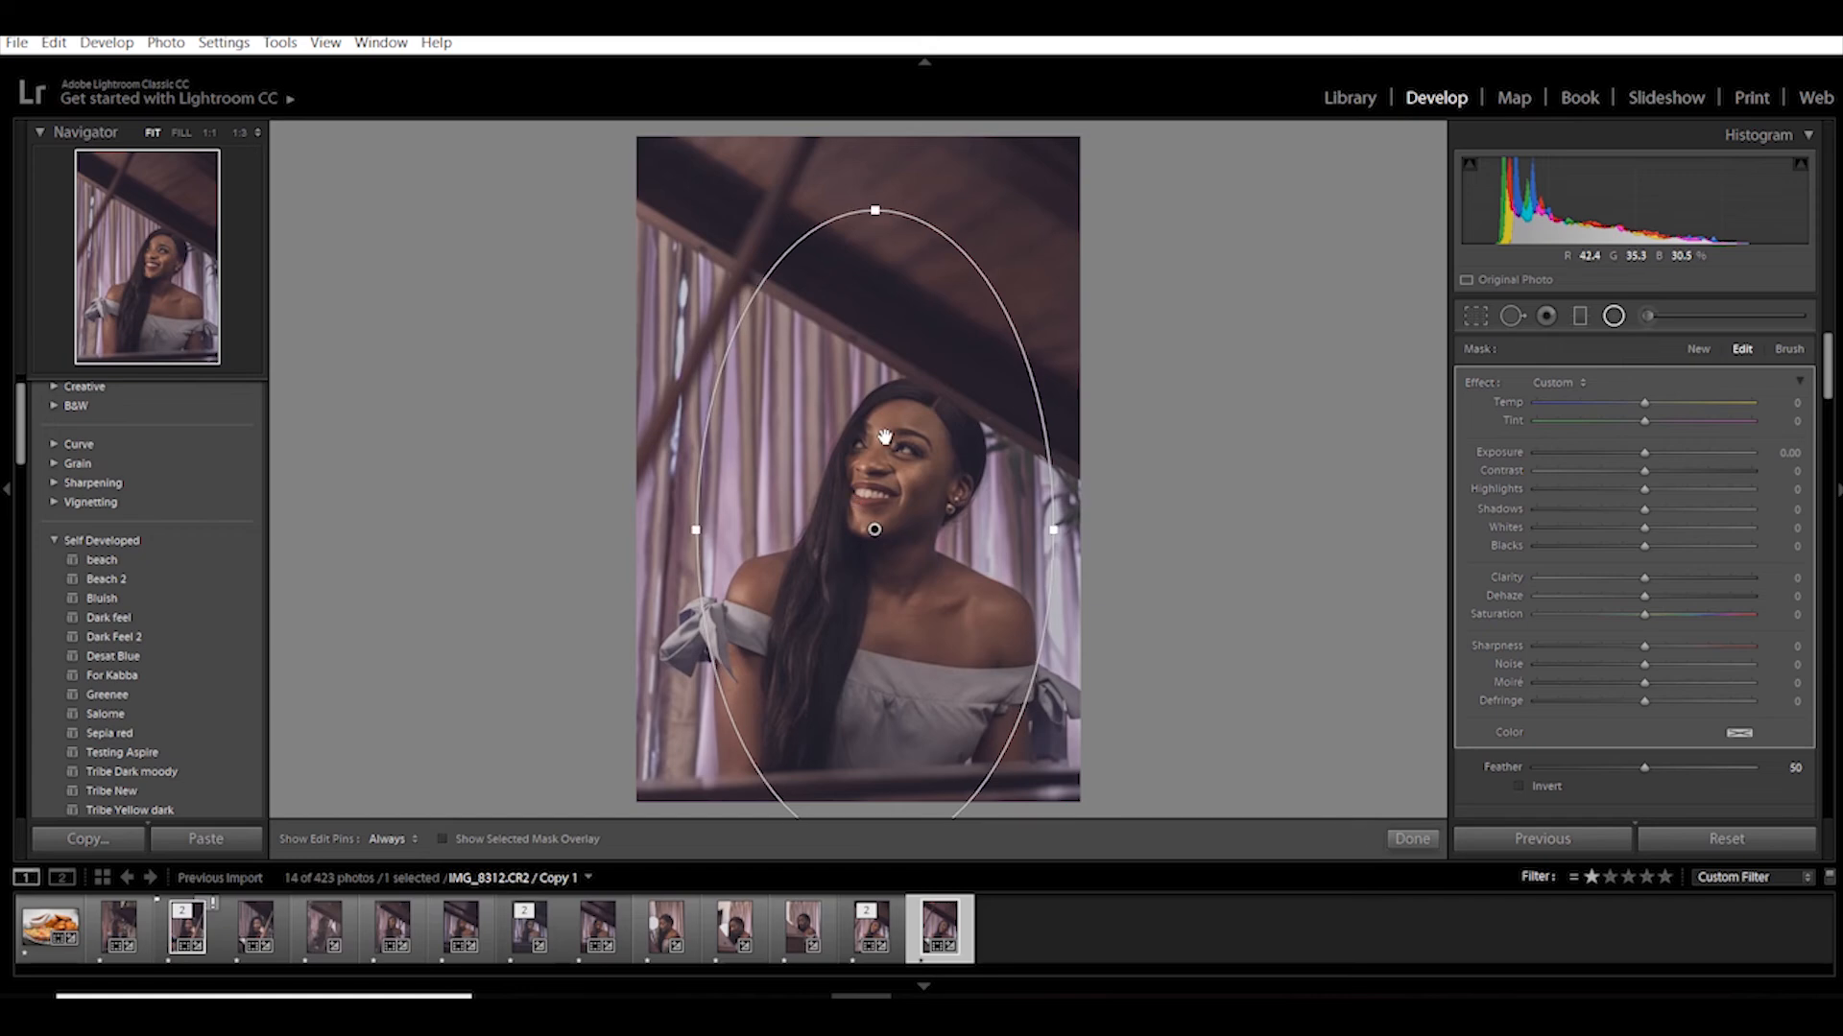
key("o")
key("o")
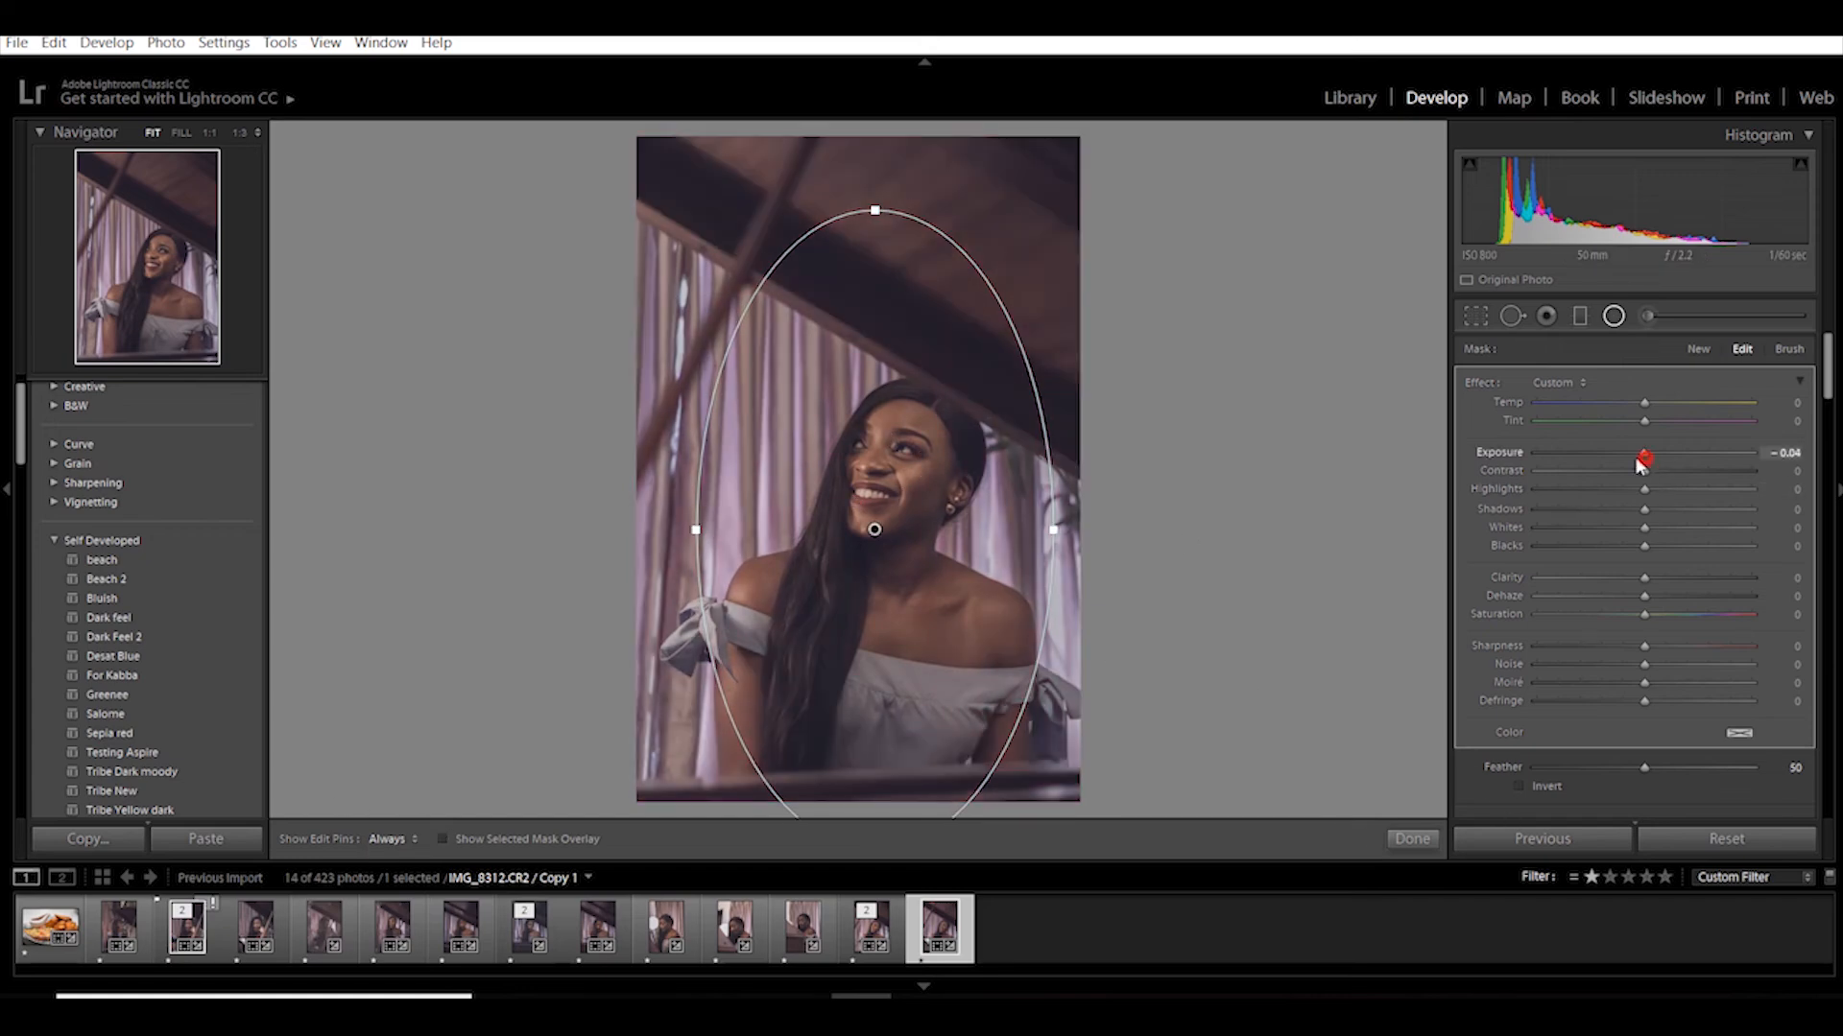
Step: Enlarge the radial filter's ellipse upward and sideways, and set its Exposure to -0.25 and Shadows to -21
left_click_drag(1644, 452, 1537, 452)
left_click_drag(874, 210, 877, 161)
left_click_drag(1055, 527, 1082, 527)
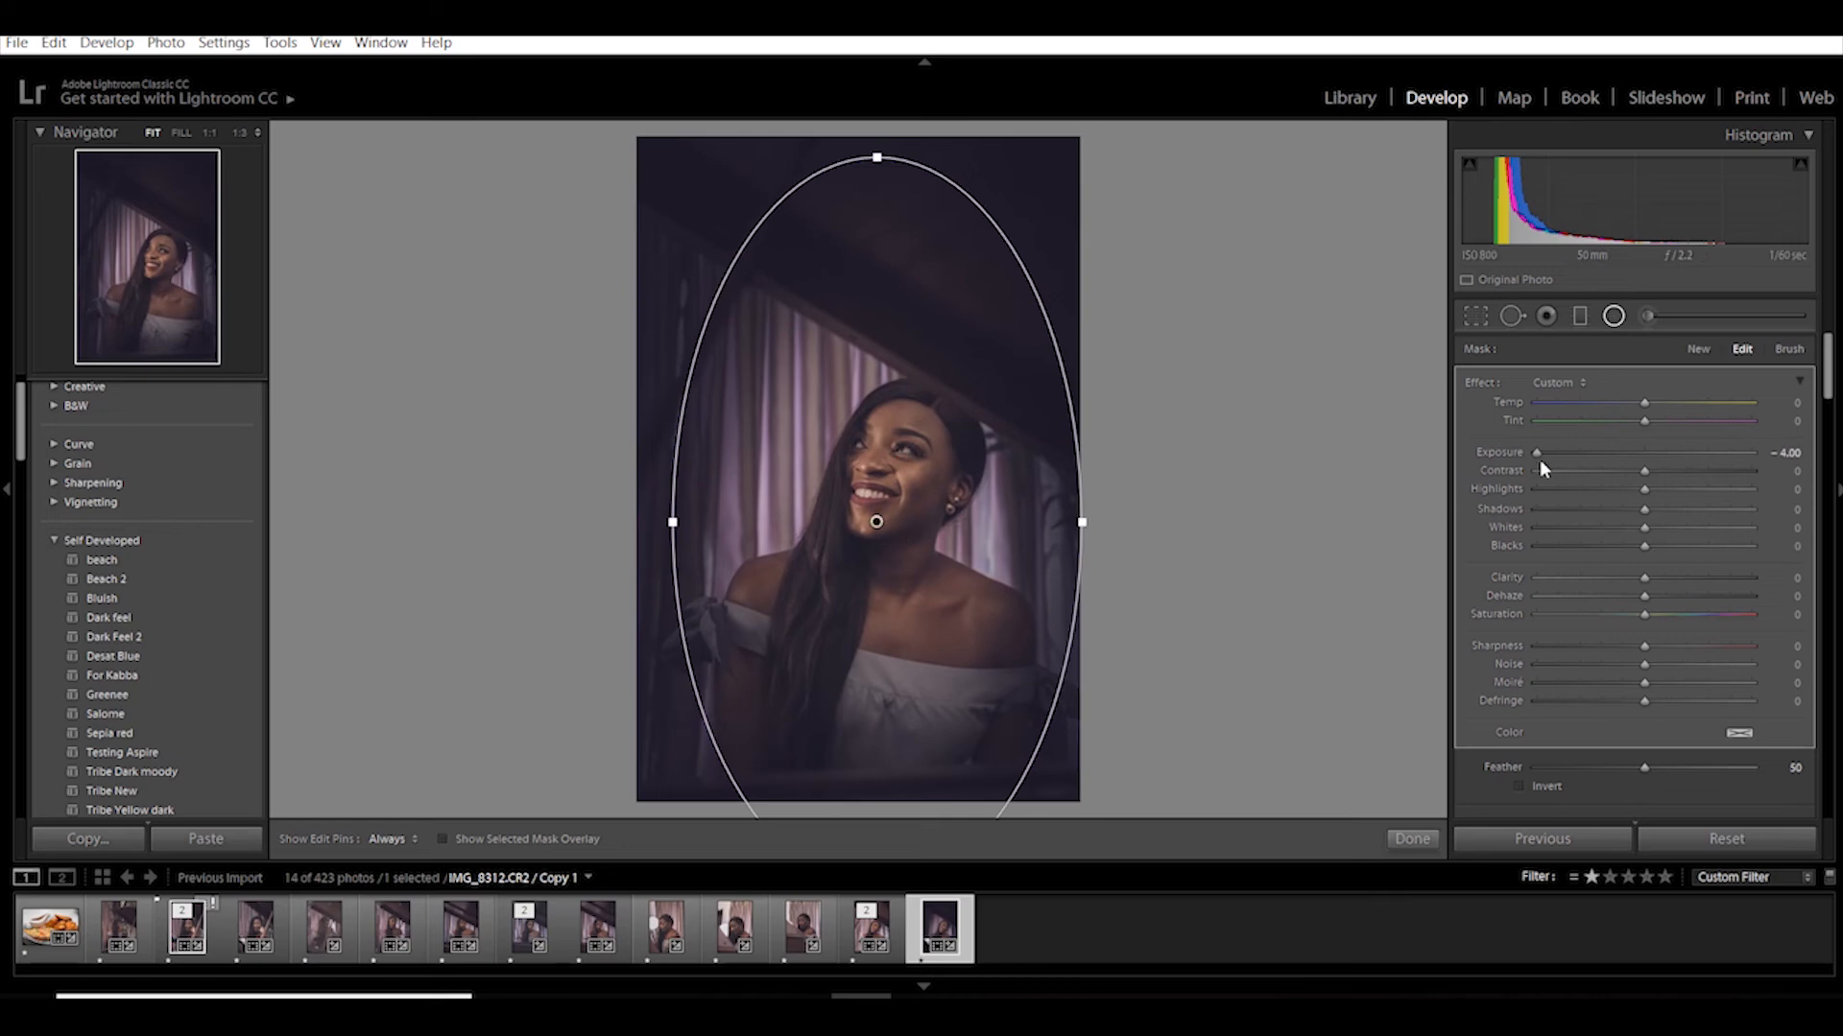
left_click_drag(1538, 452, 1619, 510)
scroll(1469, 732, "down", 3)
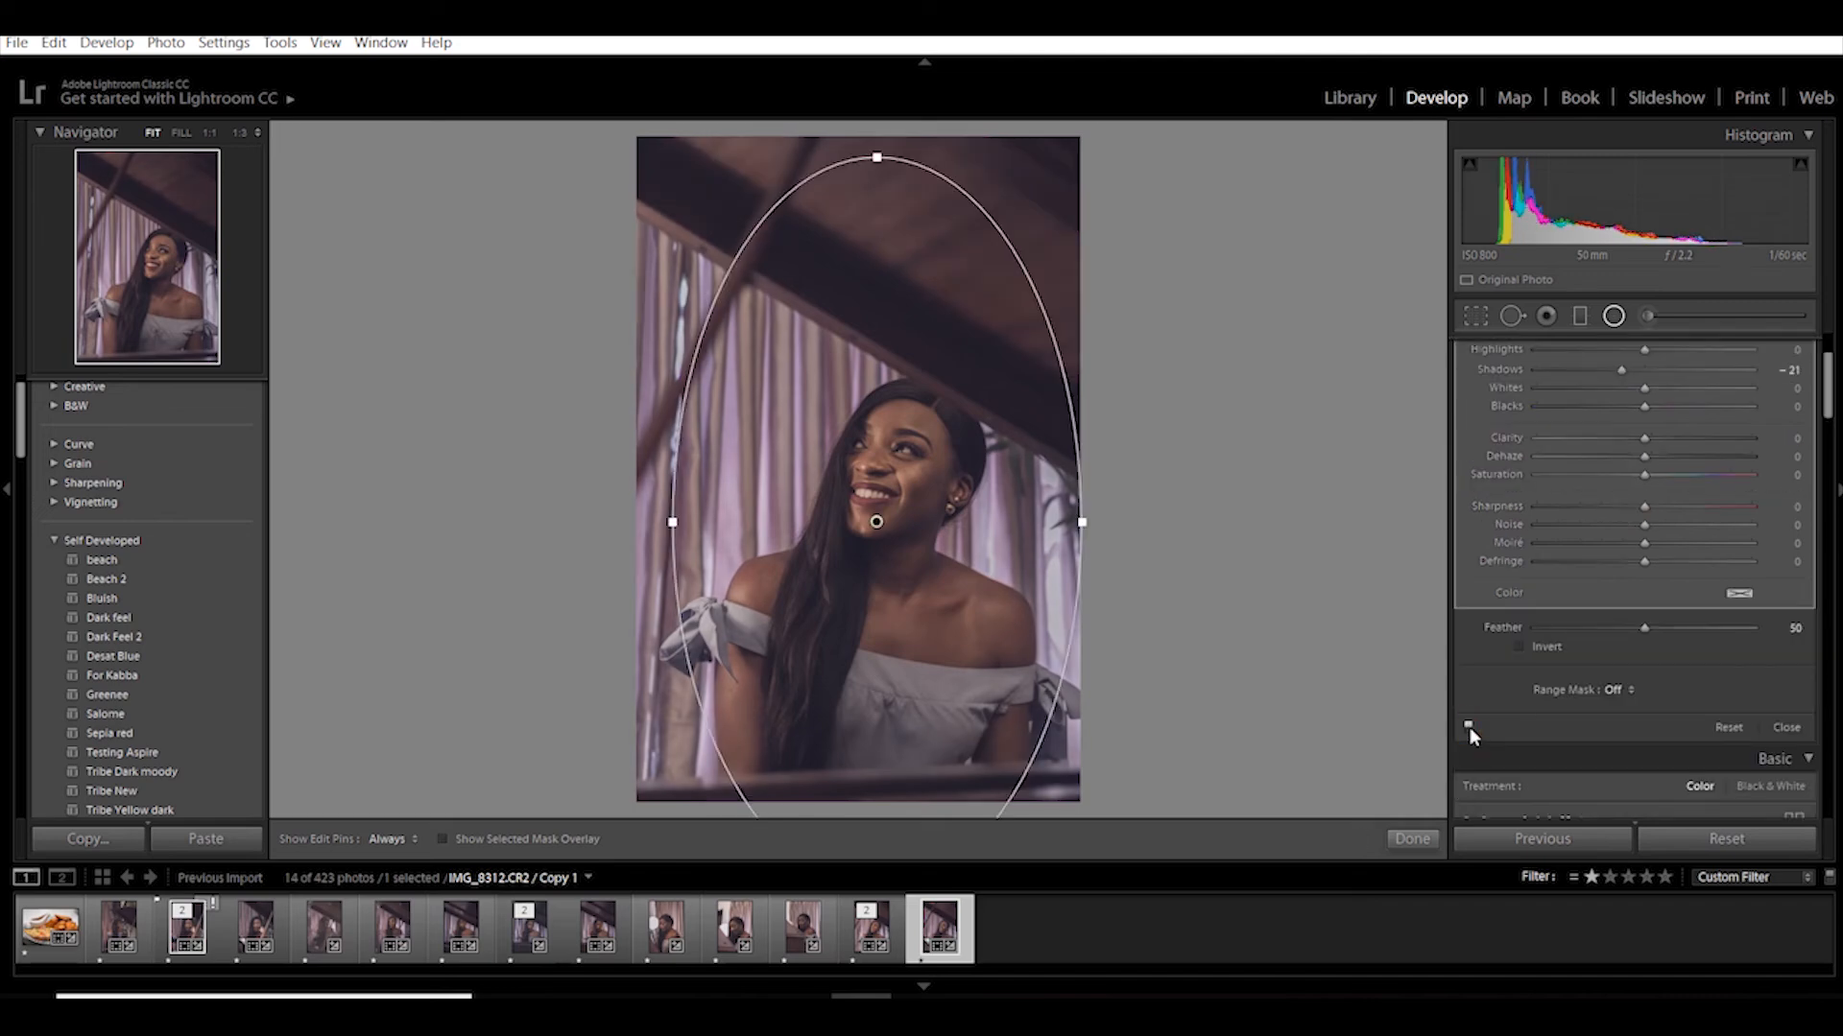
scroll(1503, 670, "up", 3)
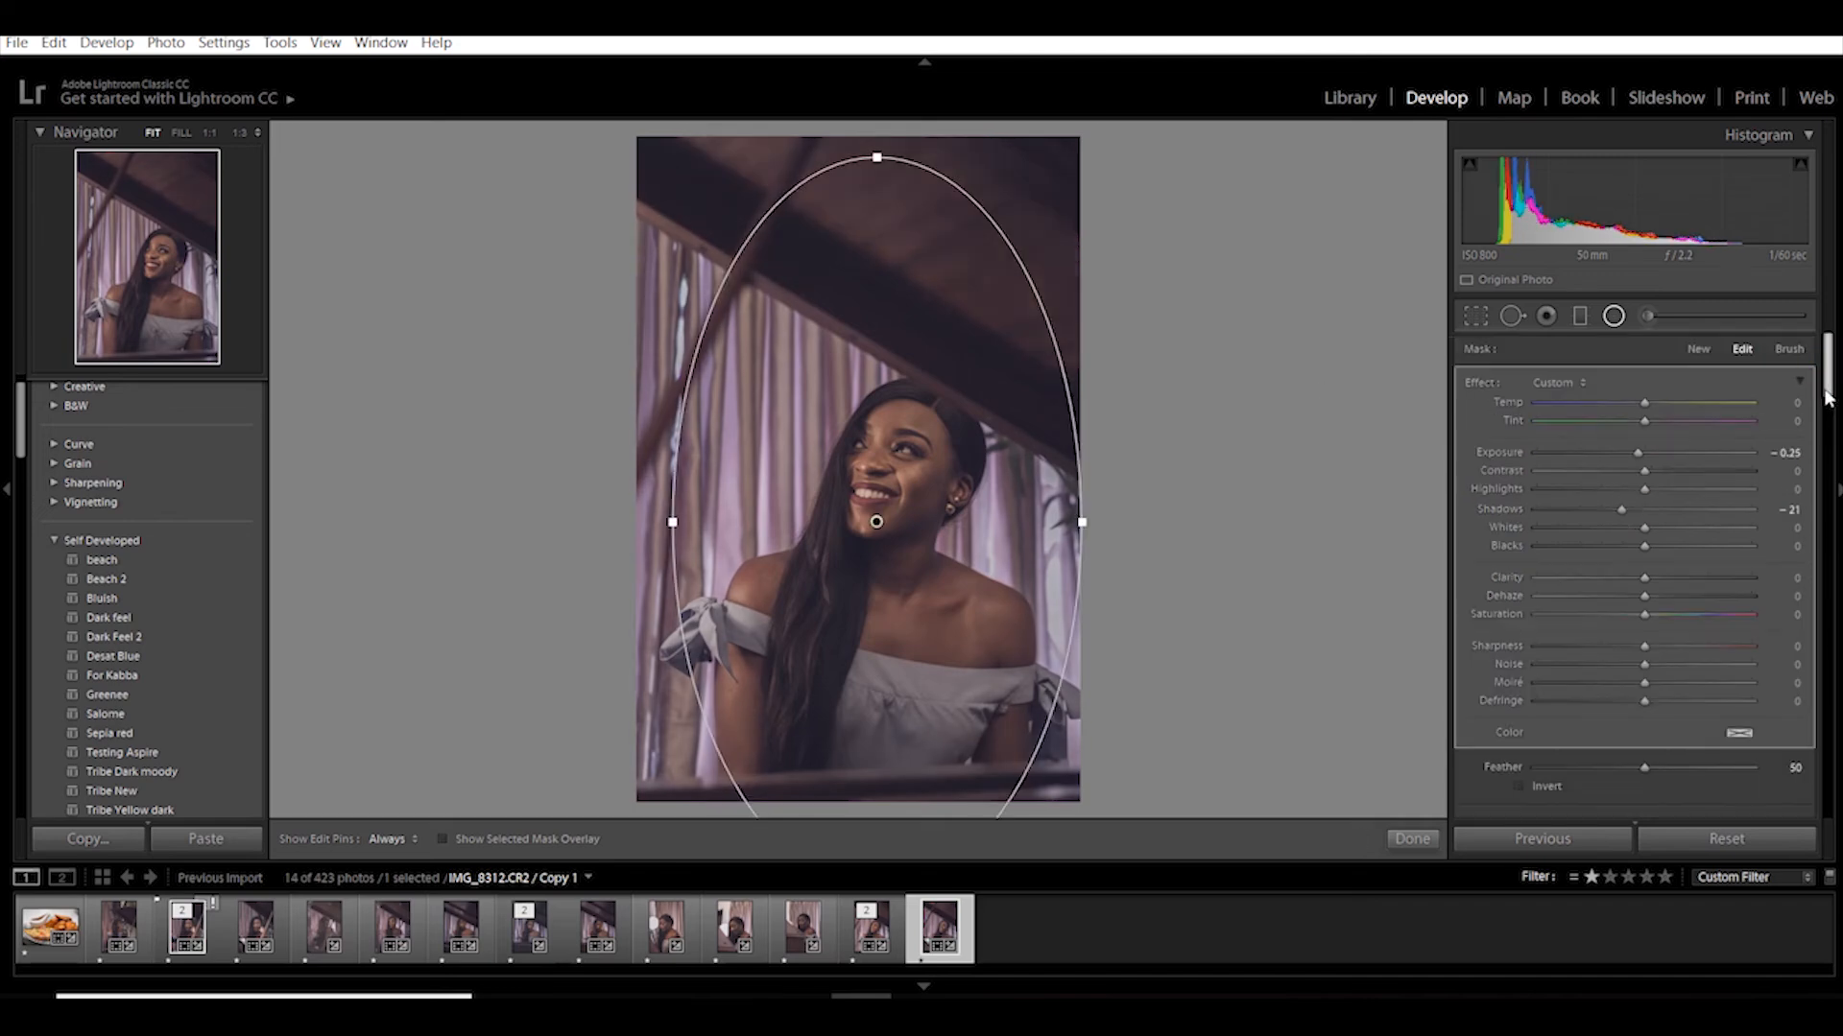
Step: Set the basic Exposure to -0.02 and the radial filter's Exposure to -0.32, comparing the photo with the filter off and on
scroll(1649, 710, "down", 5)
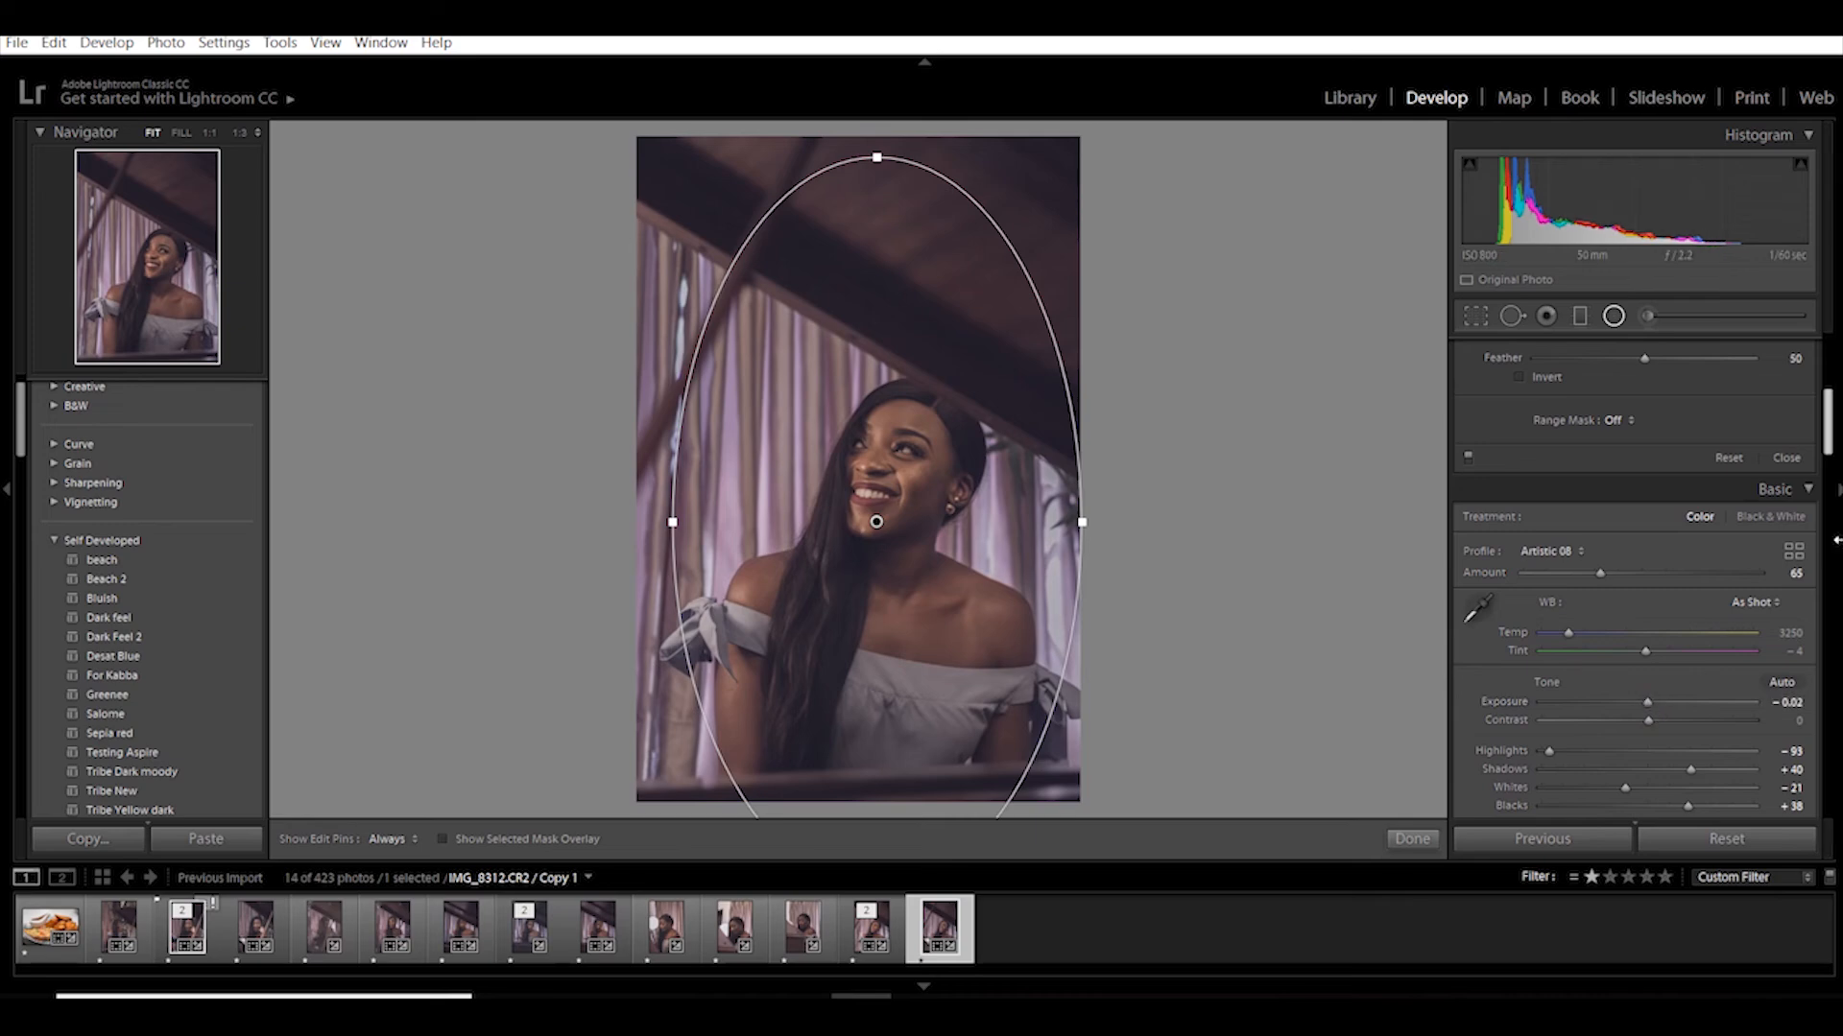
scroll(1649, 710, "up", 4)
left_click(1468, 730)
left_click(1468, 729)
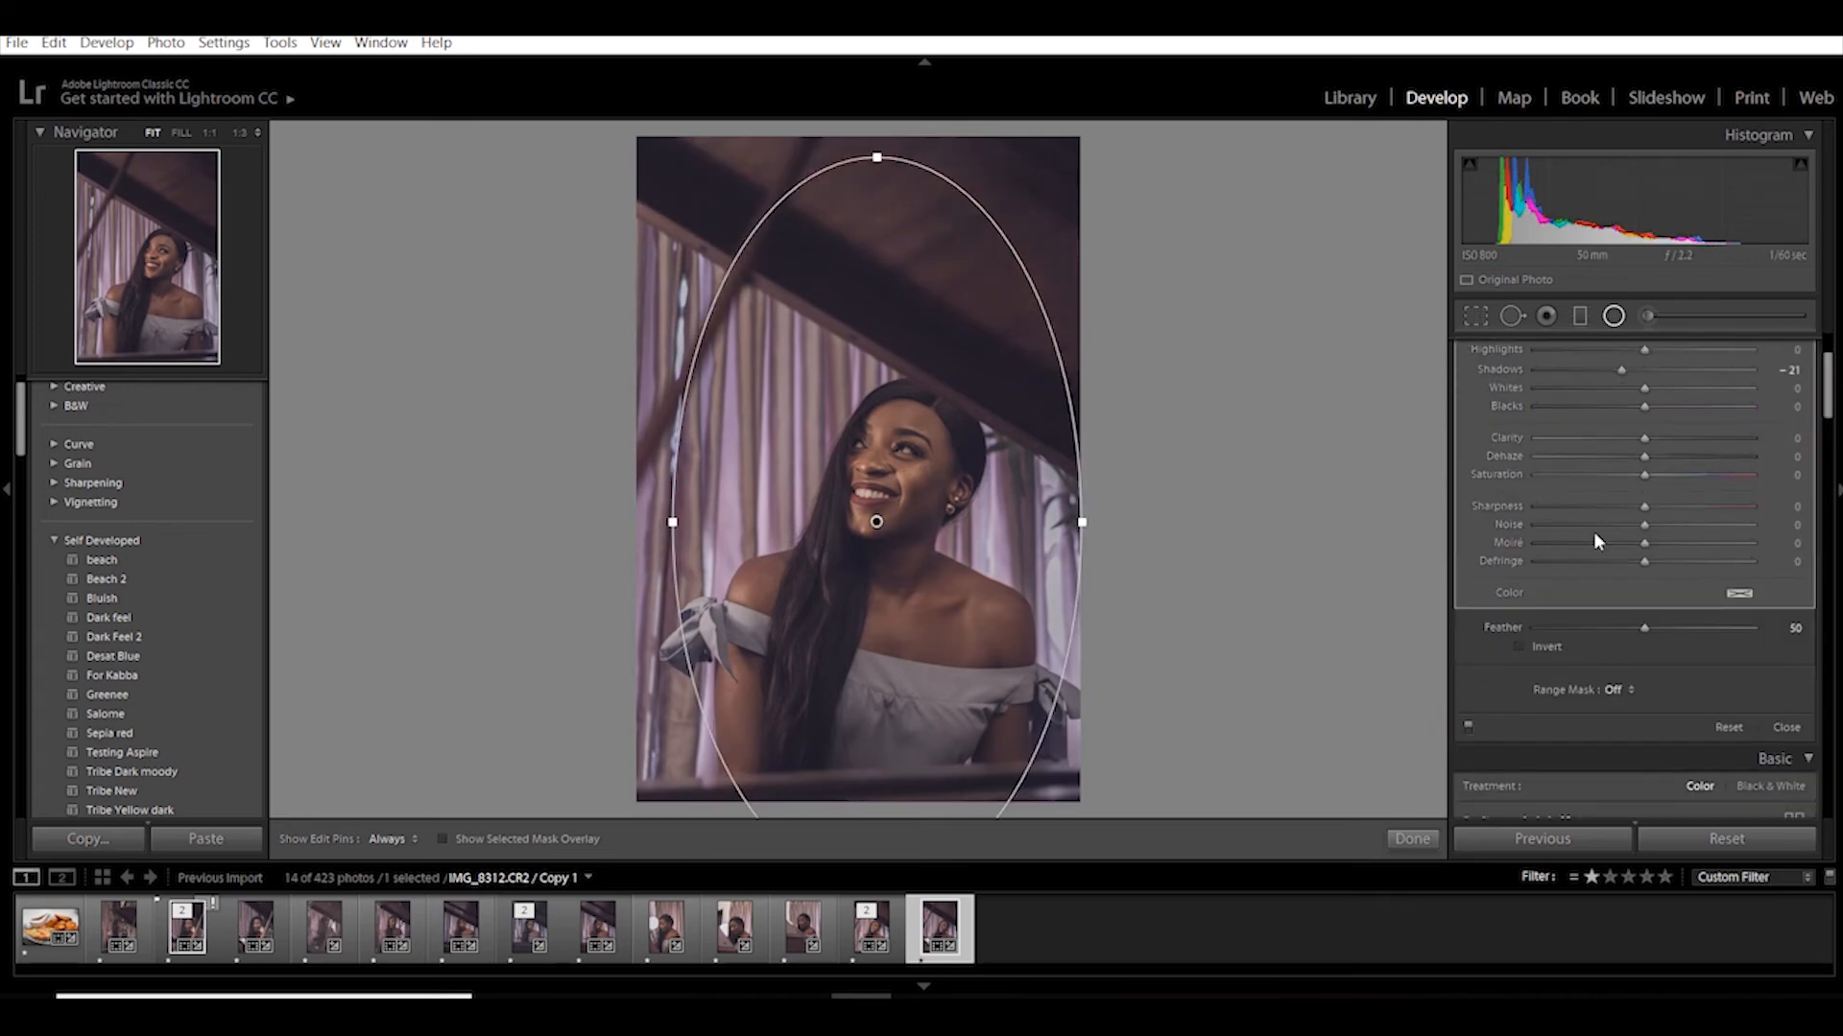
scroll(1629, 480, "up", 2)
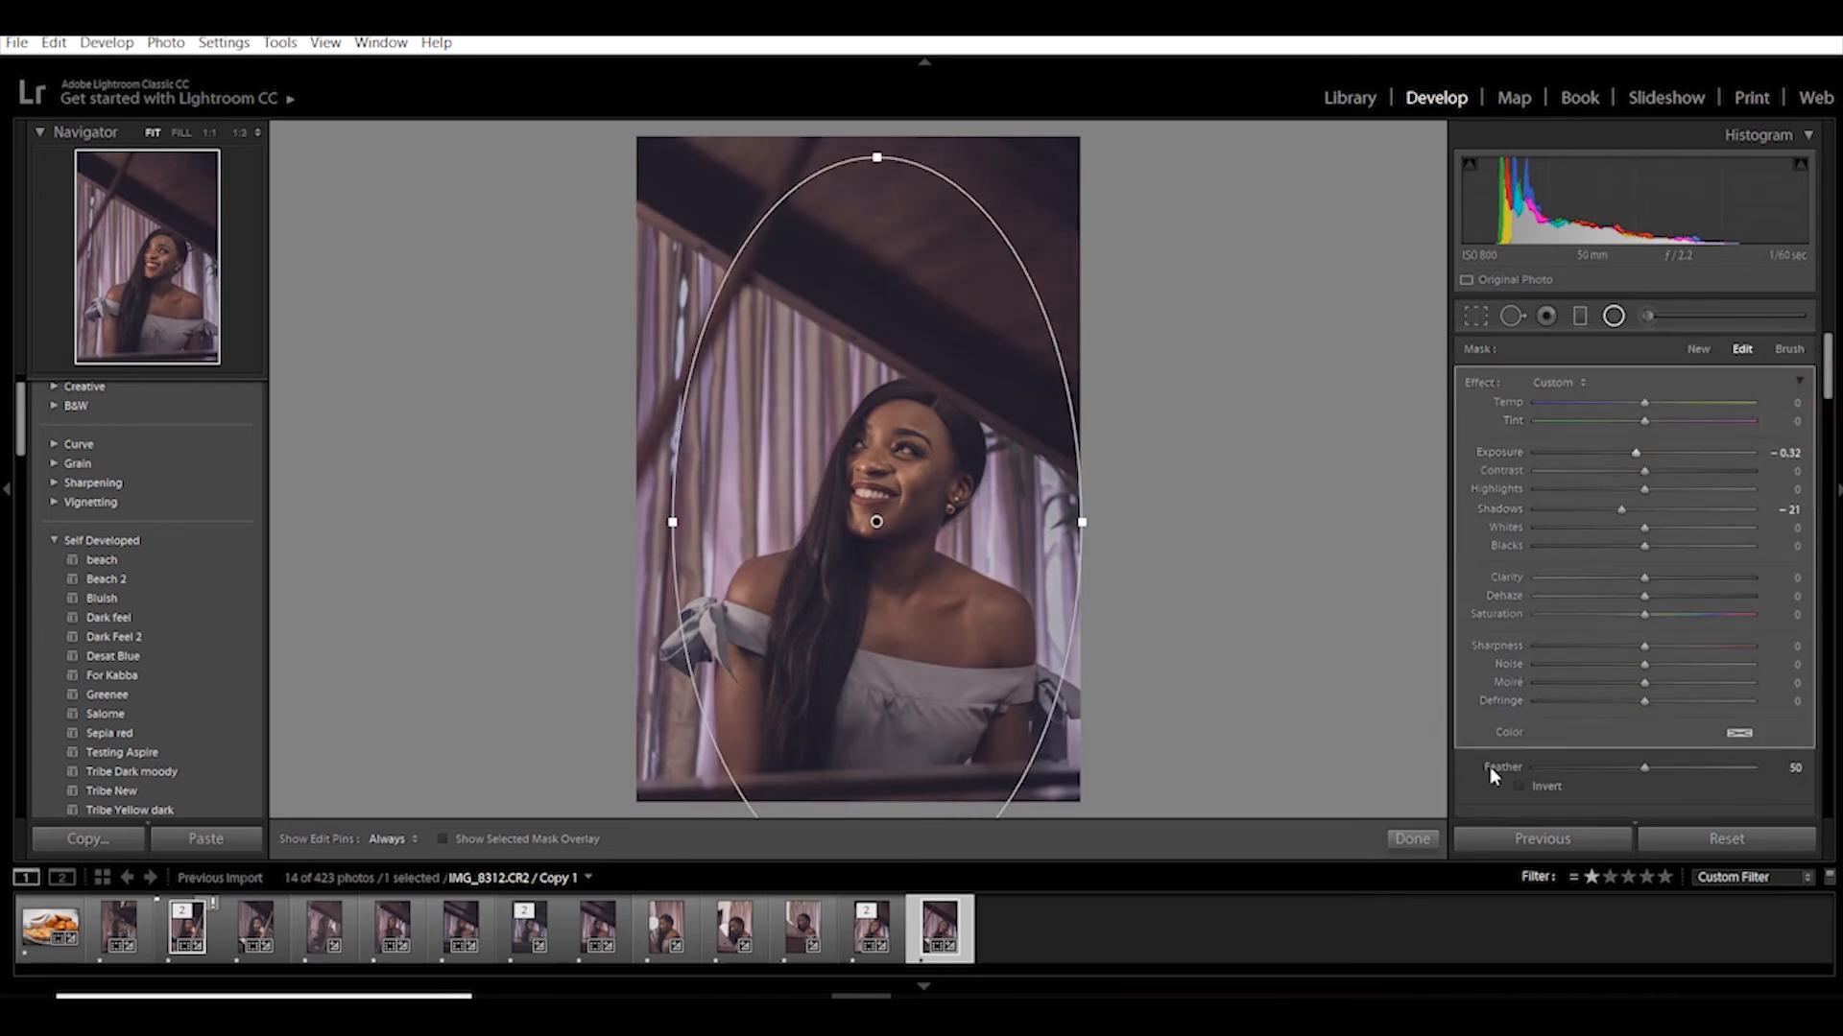
scroll(1488, 765, "down", 2)
left_click(1468, 727)
left_click(1468, 728)
scroll(1645, 412, "up", 2)
Step: Add a second, smaller radial filter around the woman and invert it so that it affects the inside of the ellipse
left_click(1698, 349)
left_click_drag(862, 570, 1039, 885)
key("o")
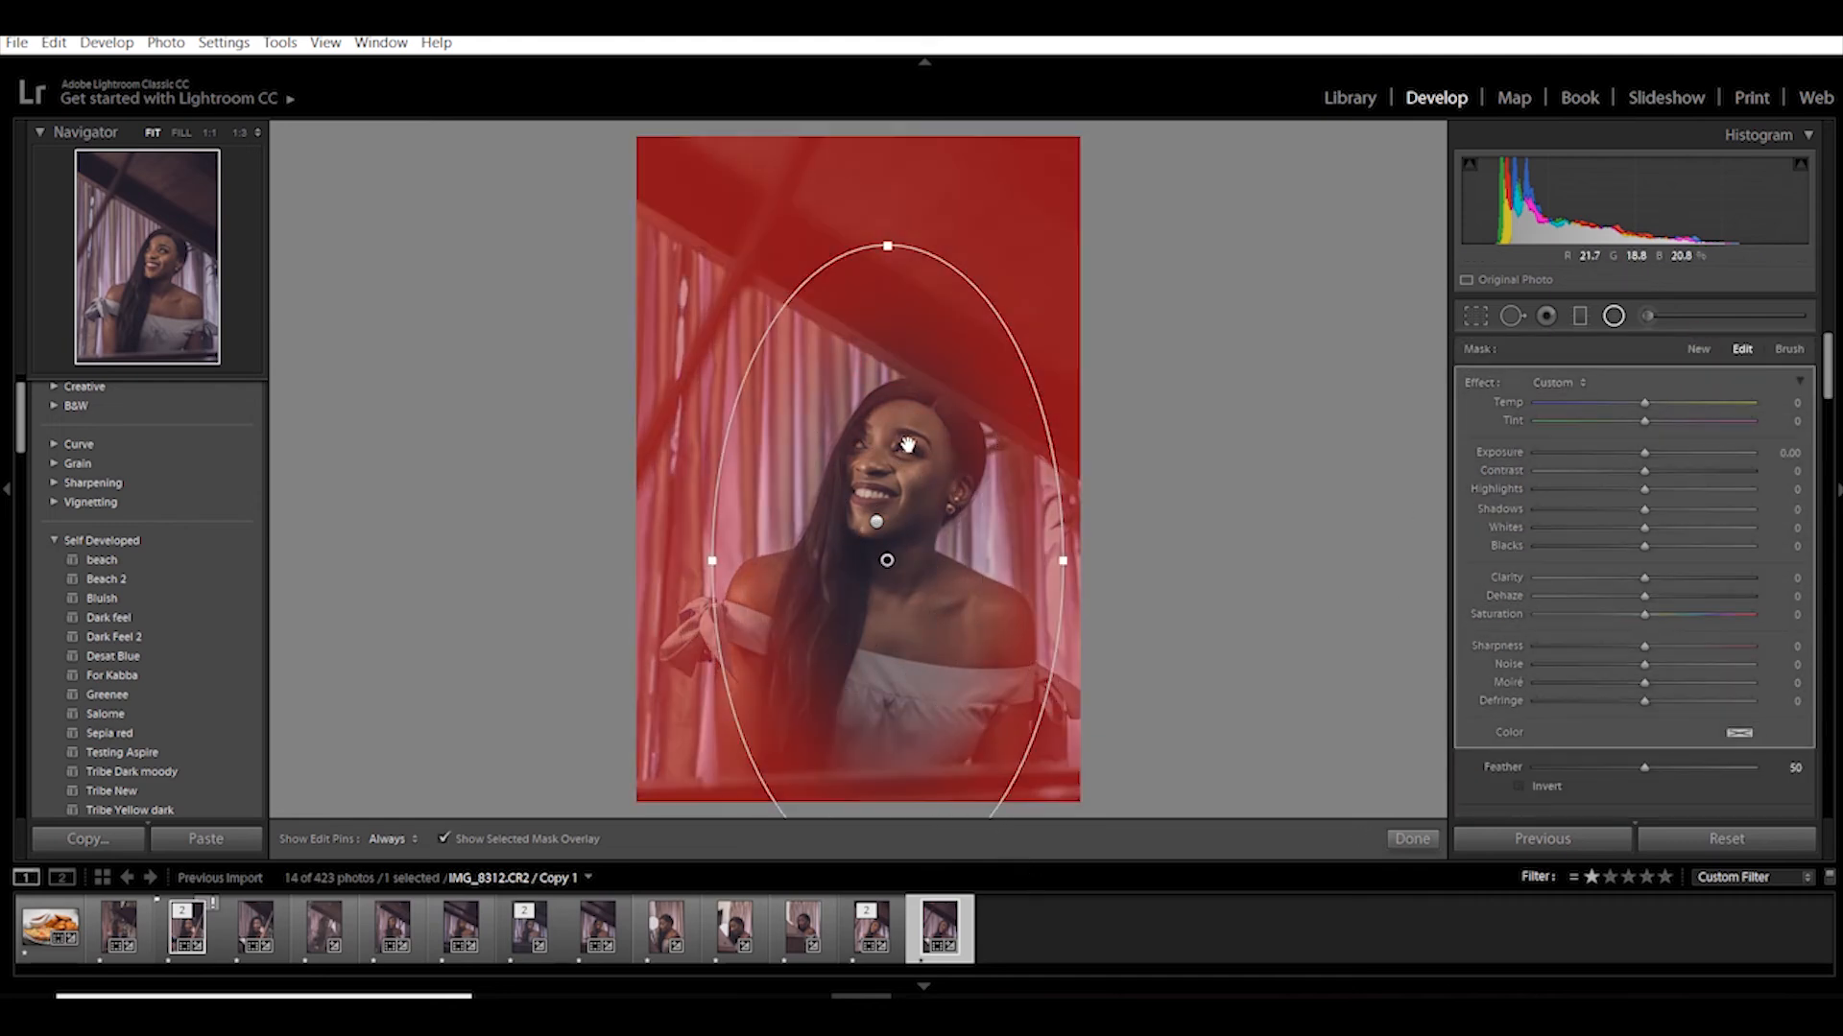
left_click(1519, 786)
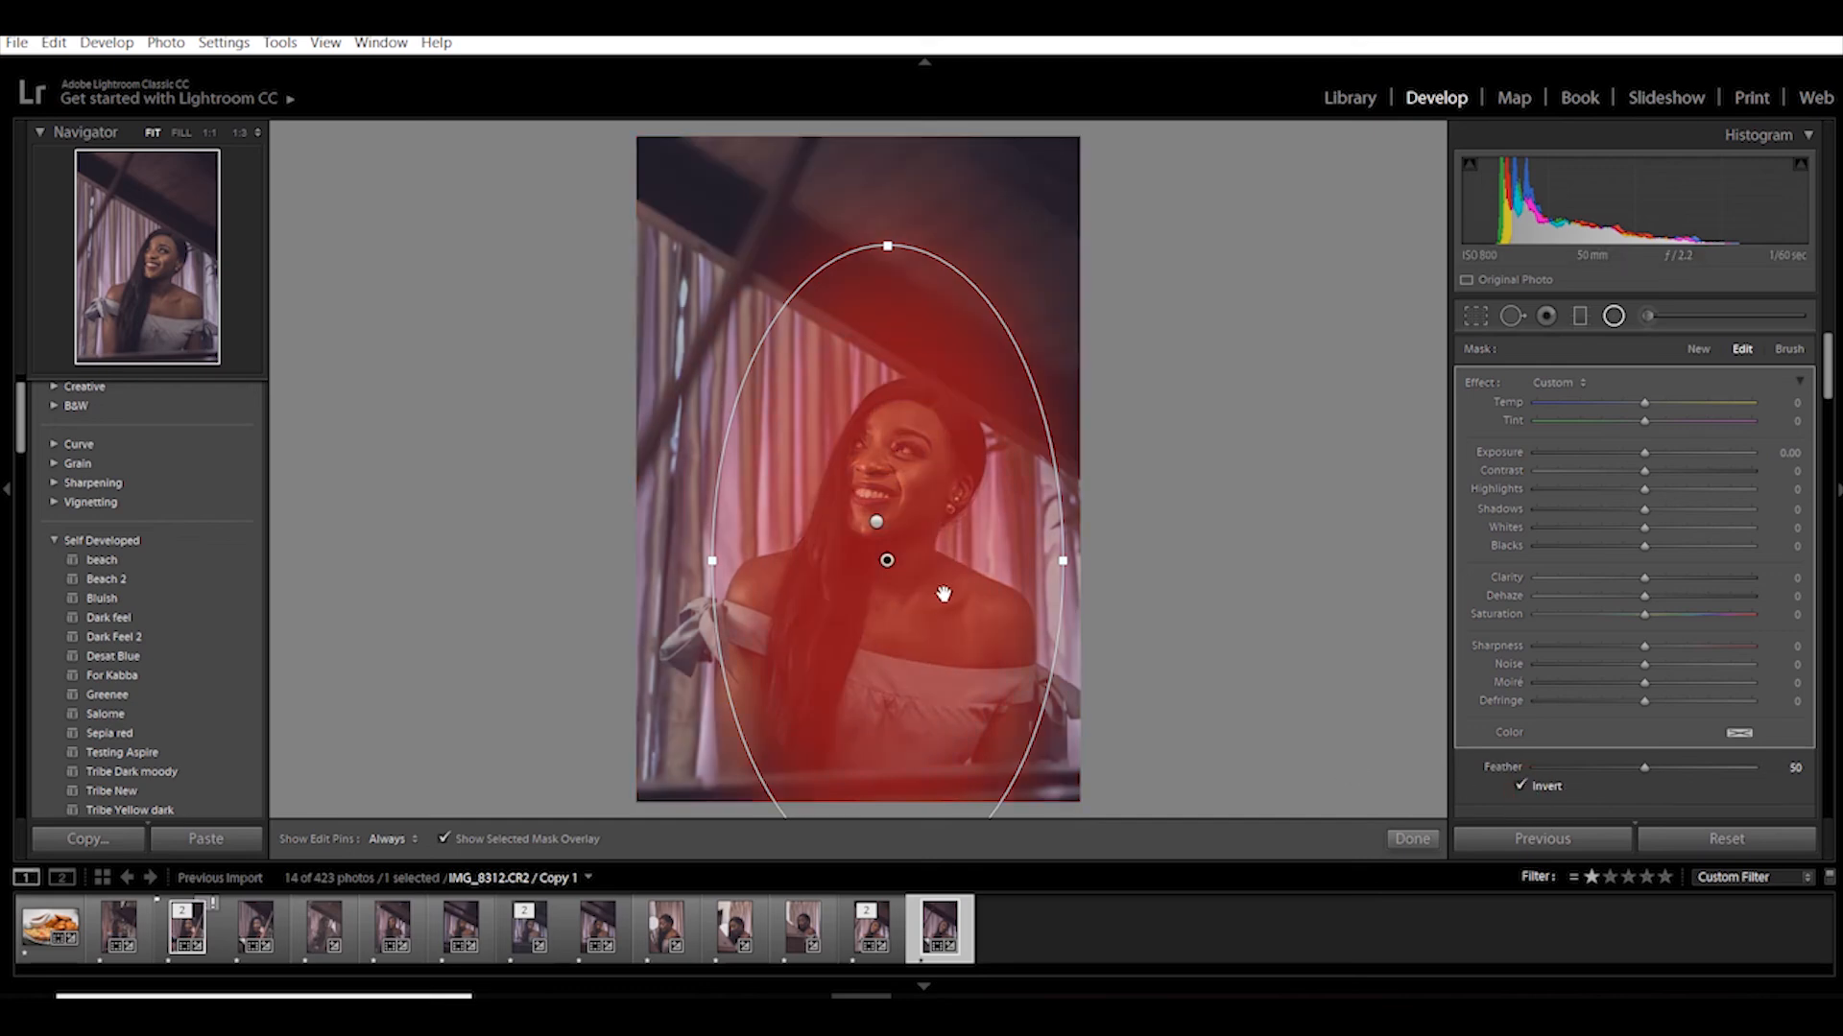
key("o")
Step: Brighten the woman with the inverted filter's Exposure and Shadows at 13, compare the filters off and on, and finish the radial filter edit
left_click_drag(1644, 453, 1659, 510)
scroll(1490, 769, "down", 3)
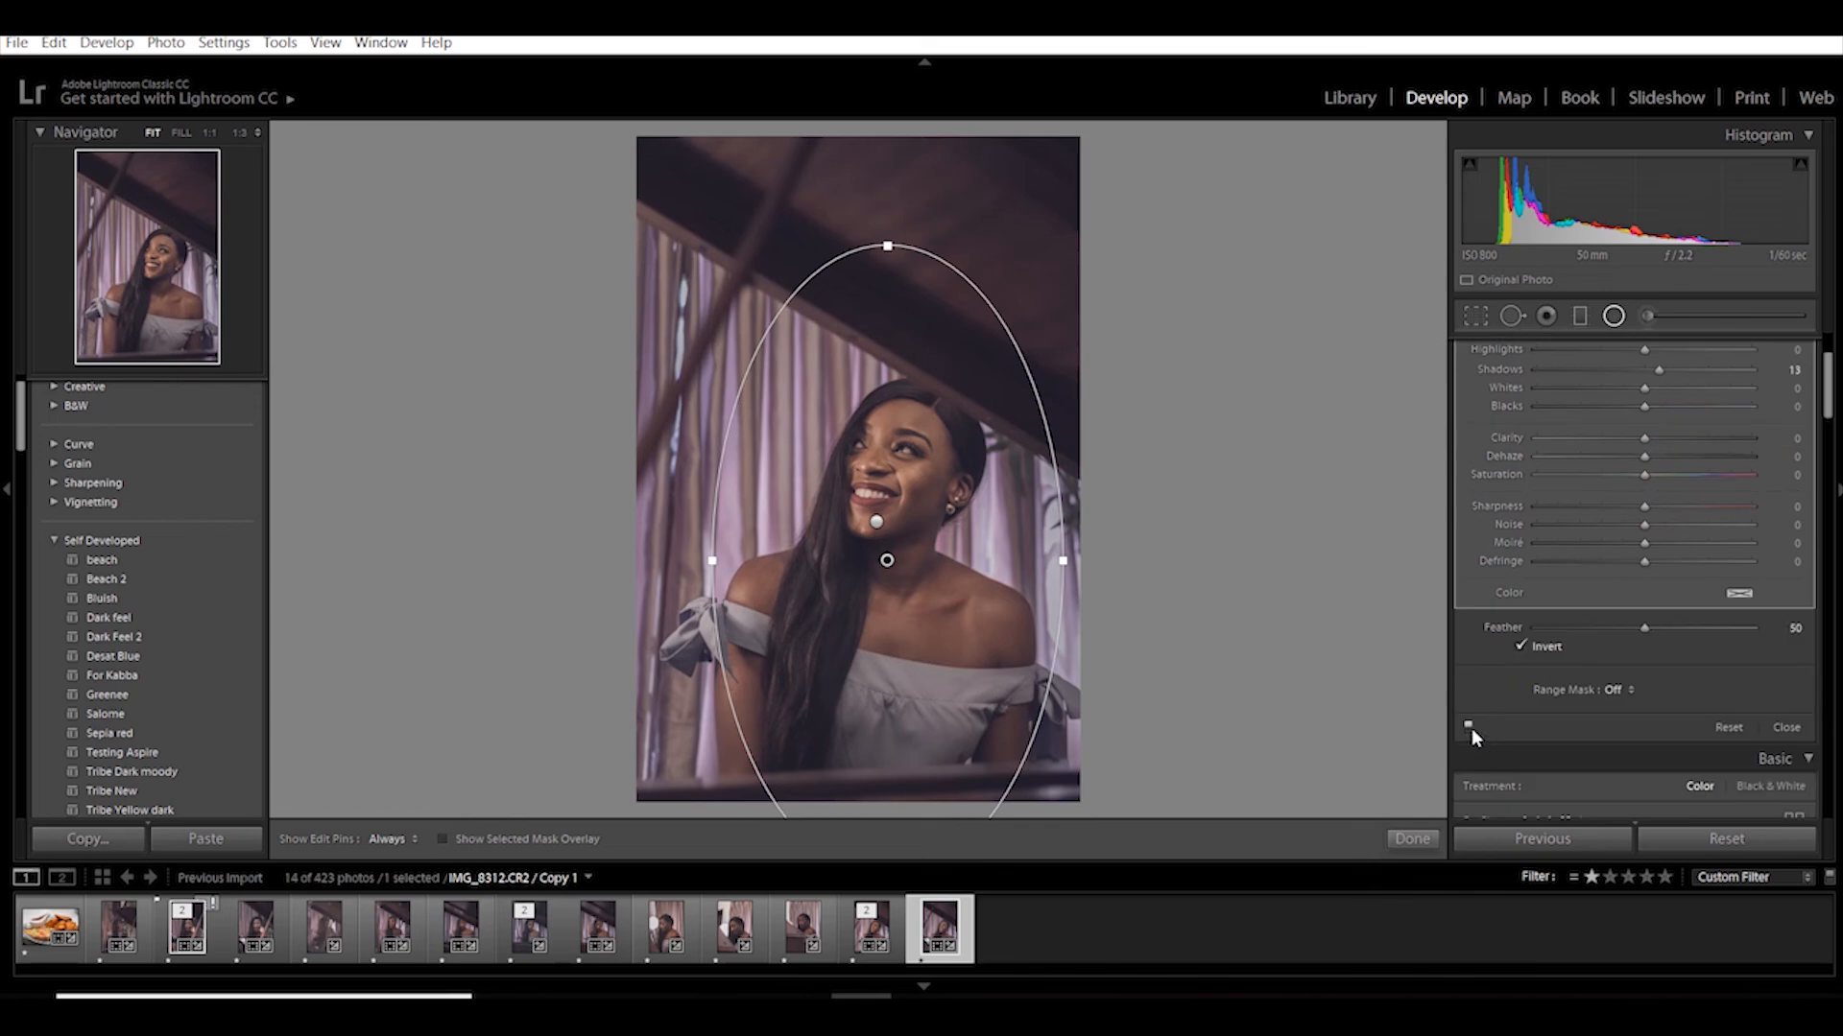
left_click(1470, 728)
left_click(1471, 728)
left_click(1471, 730)
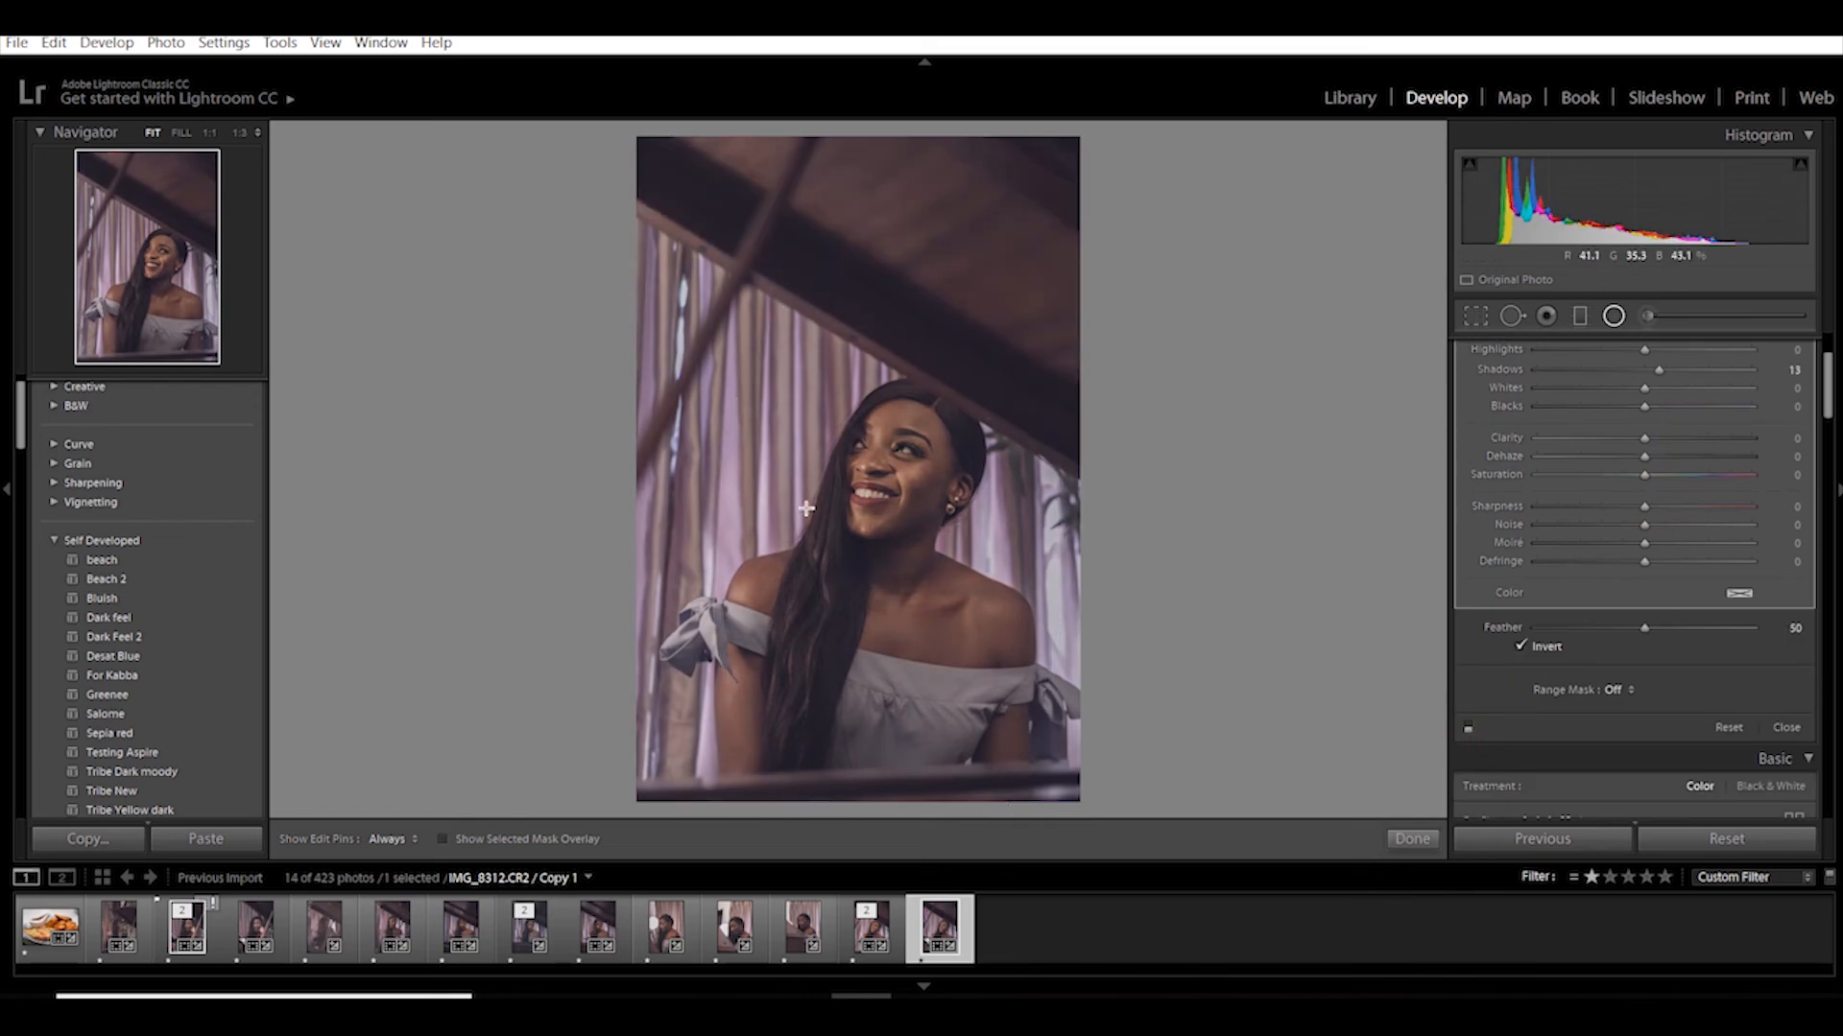
left_click(1468, 729)
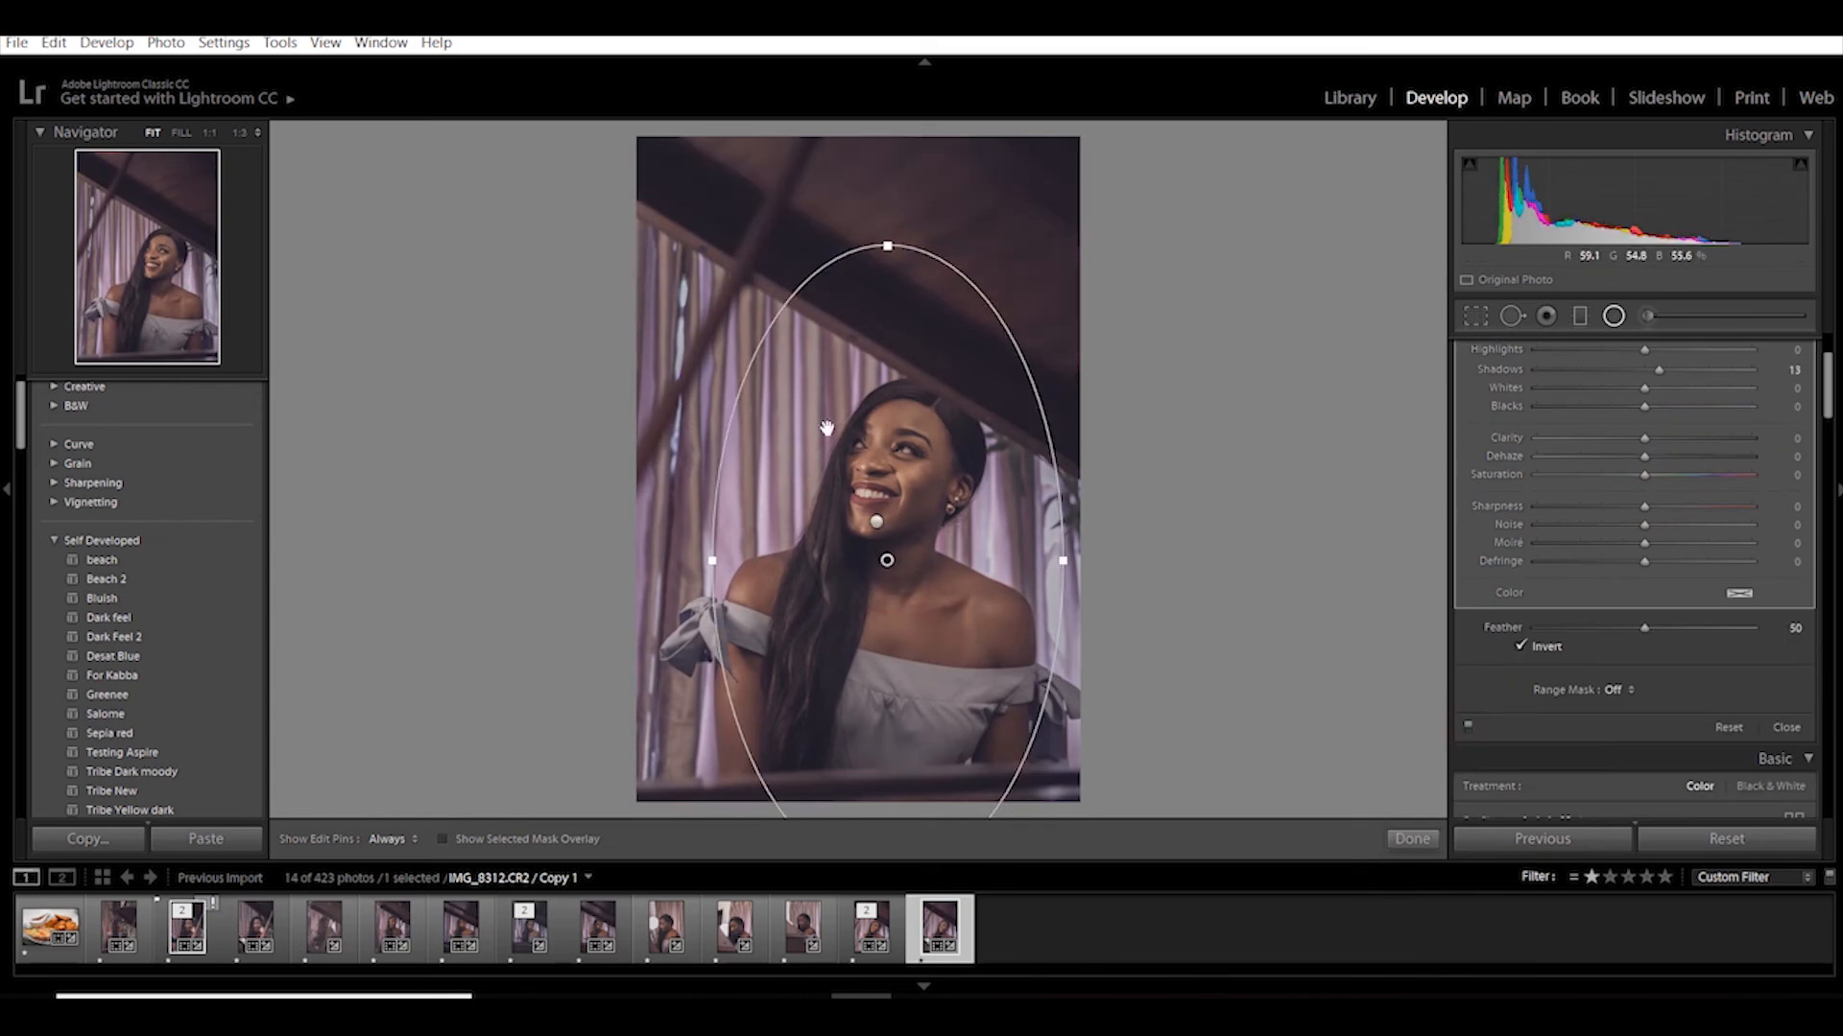
left_click(1467, 729)
left_click(1467, 728)
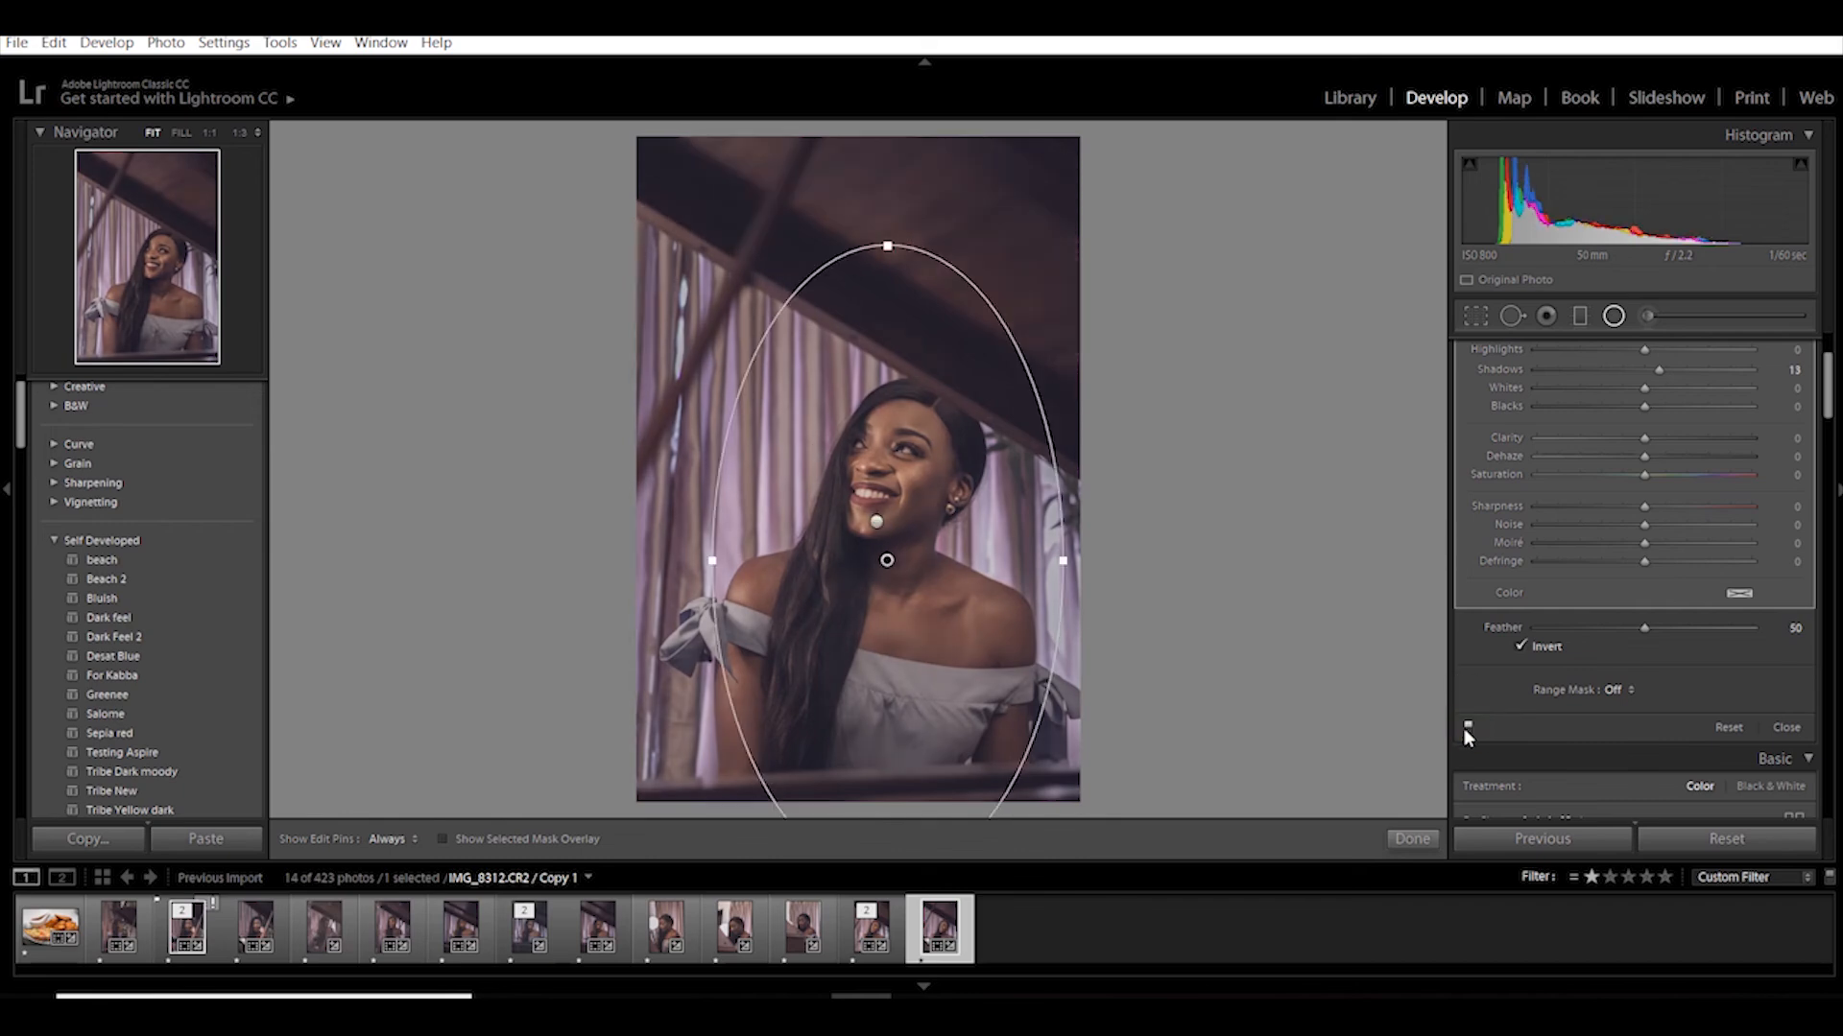
left_click(1412, 839)
Step: Compare the portrait's before and after views with the radial filters applied
key("backslash")
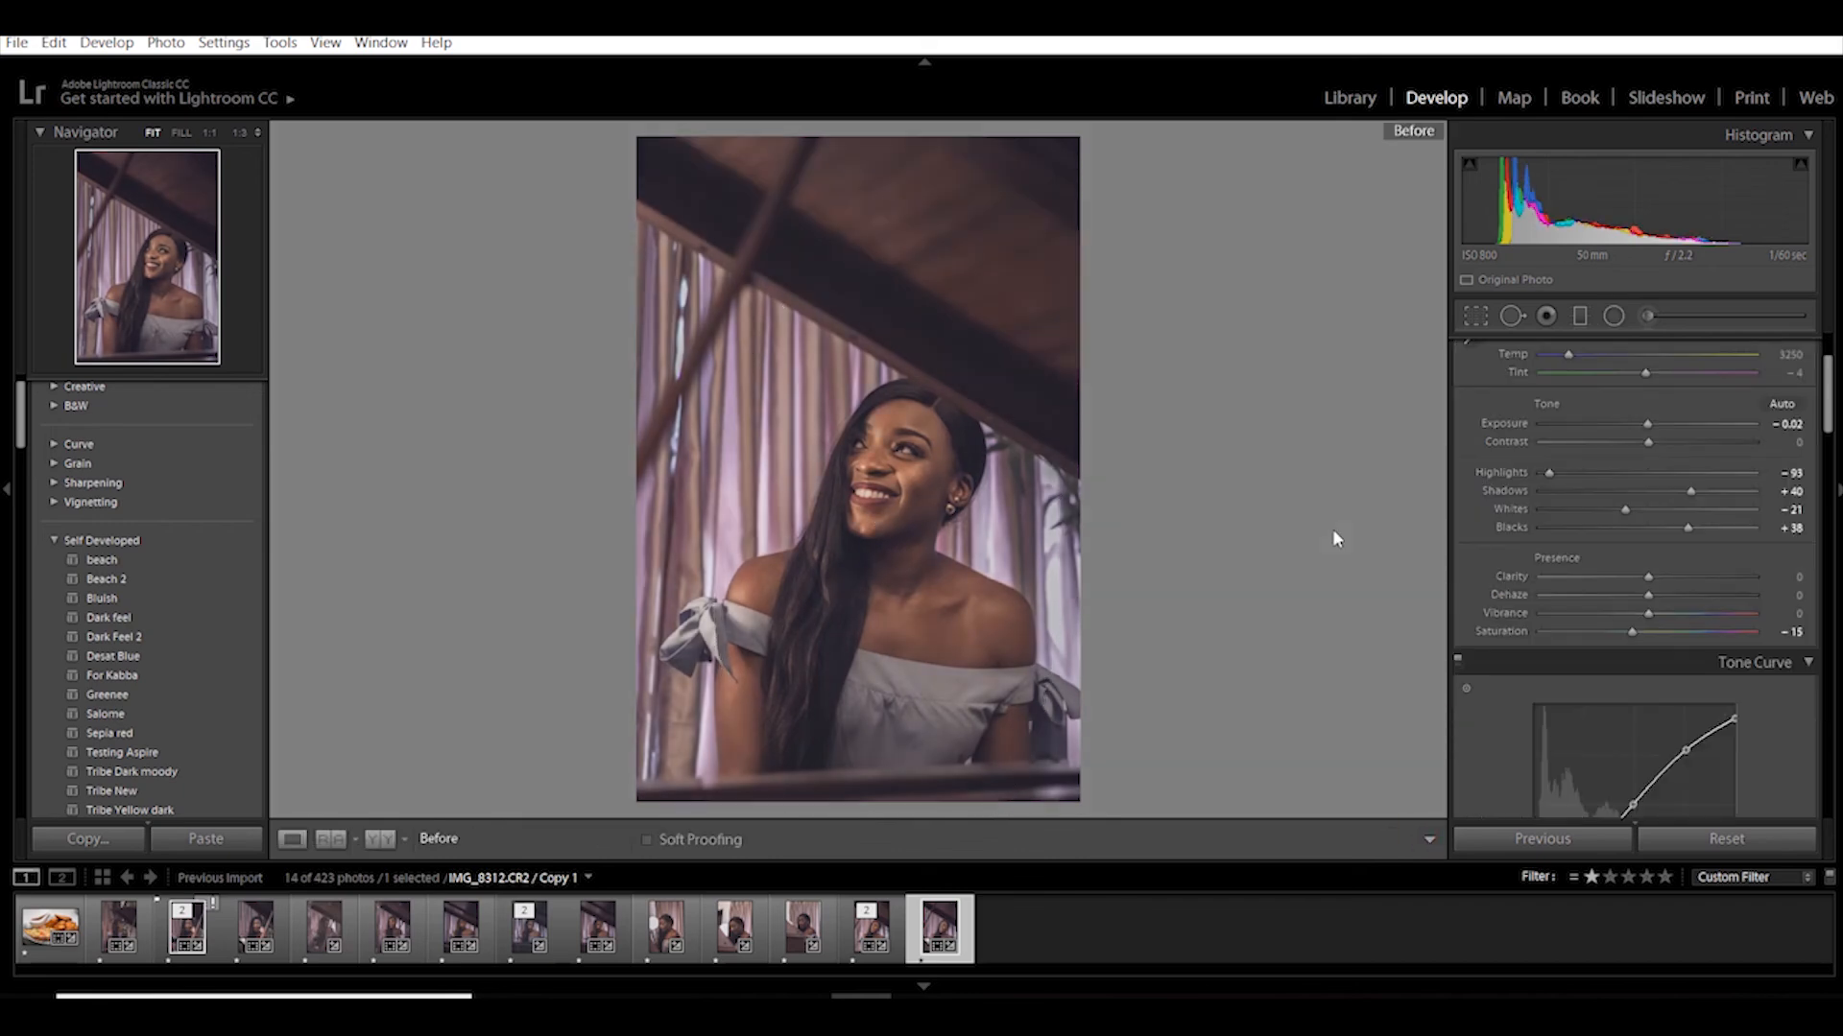
key("backslash")
key("backslash")
key("backslash")
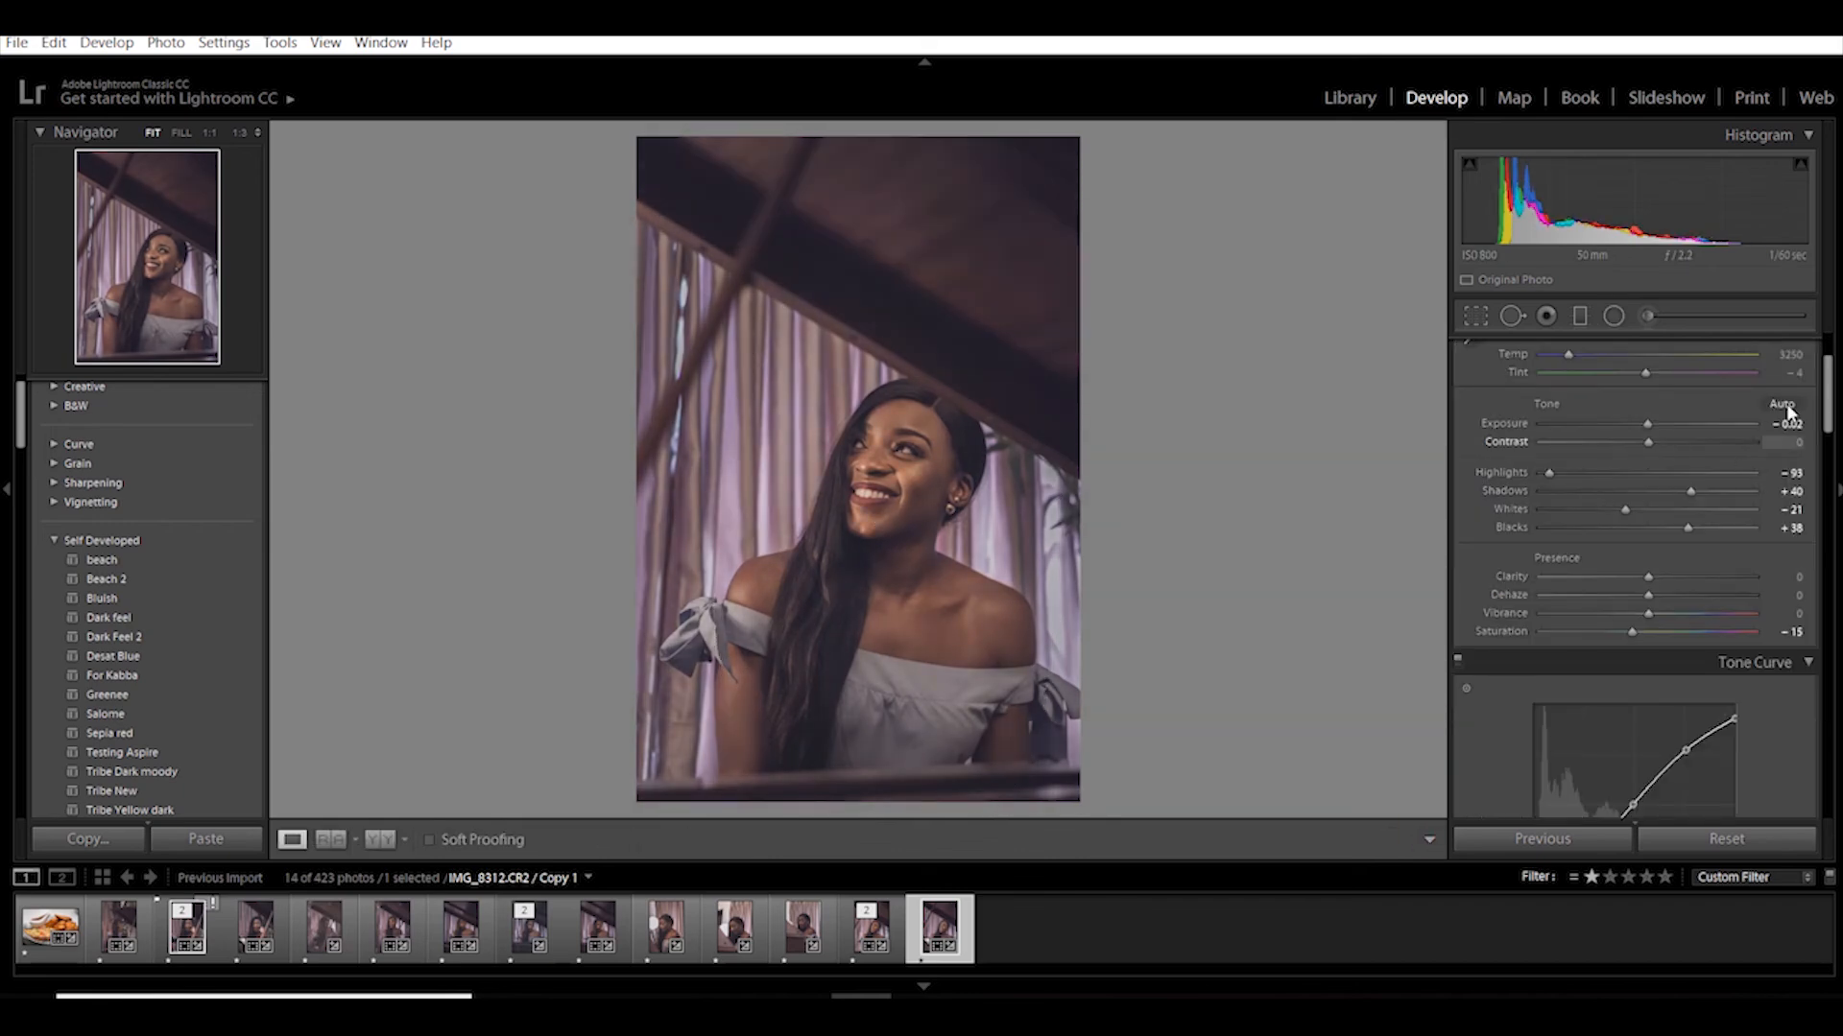
mouse_move(1827, 390)
left_mouse_down()
mouse_move(1828, 440)
mouse_move(1827, 364)
left_mouse_up()
Step: View the portrait in Lights Out mode, compare its before and after states there, and restore the normal display
key("l")
key("l")
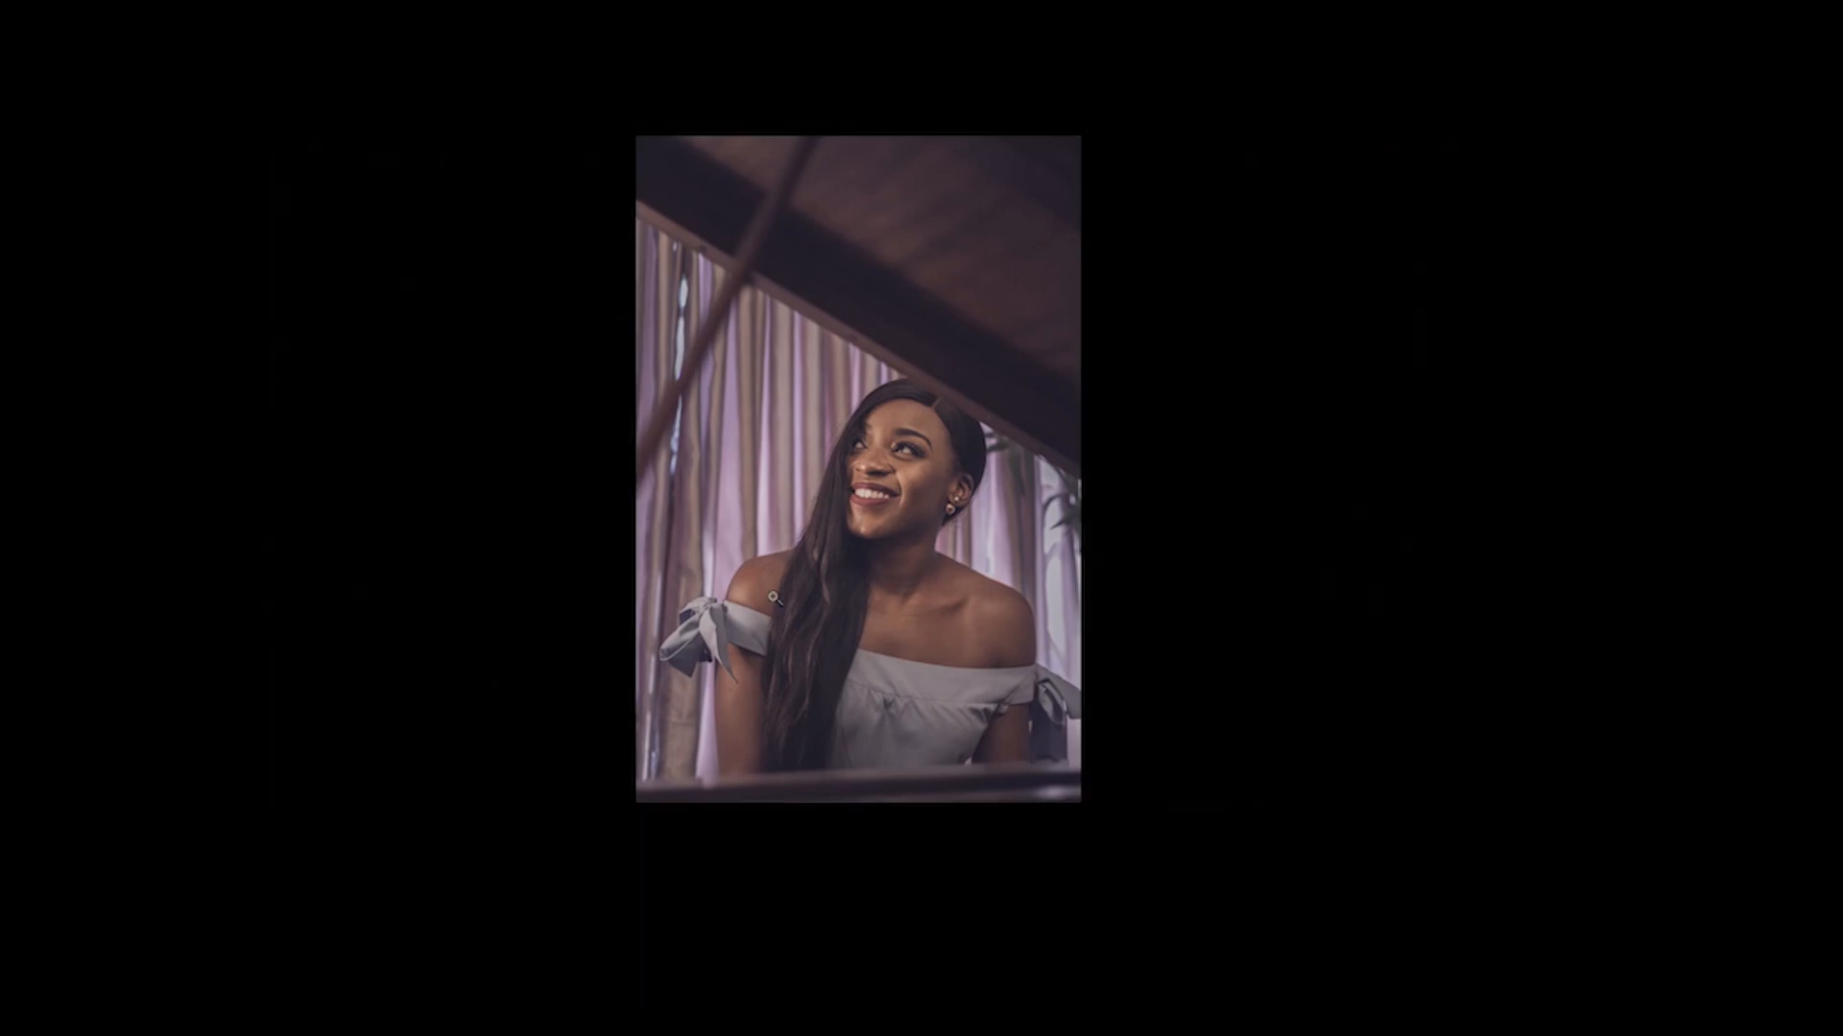
key("l")
key("l")
key("l")
key("backslash")
key("backslash")
key("backslash")
key("backslash")
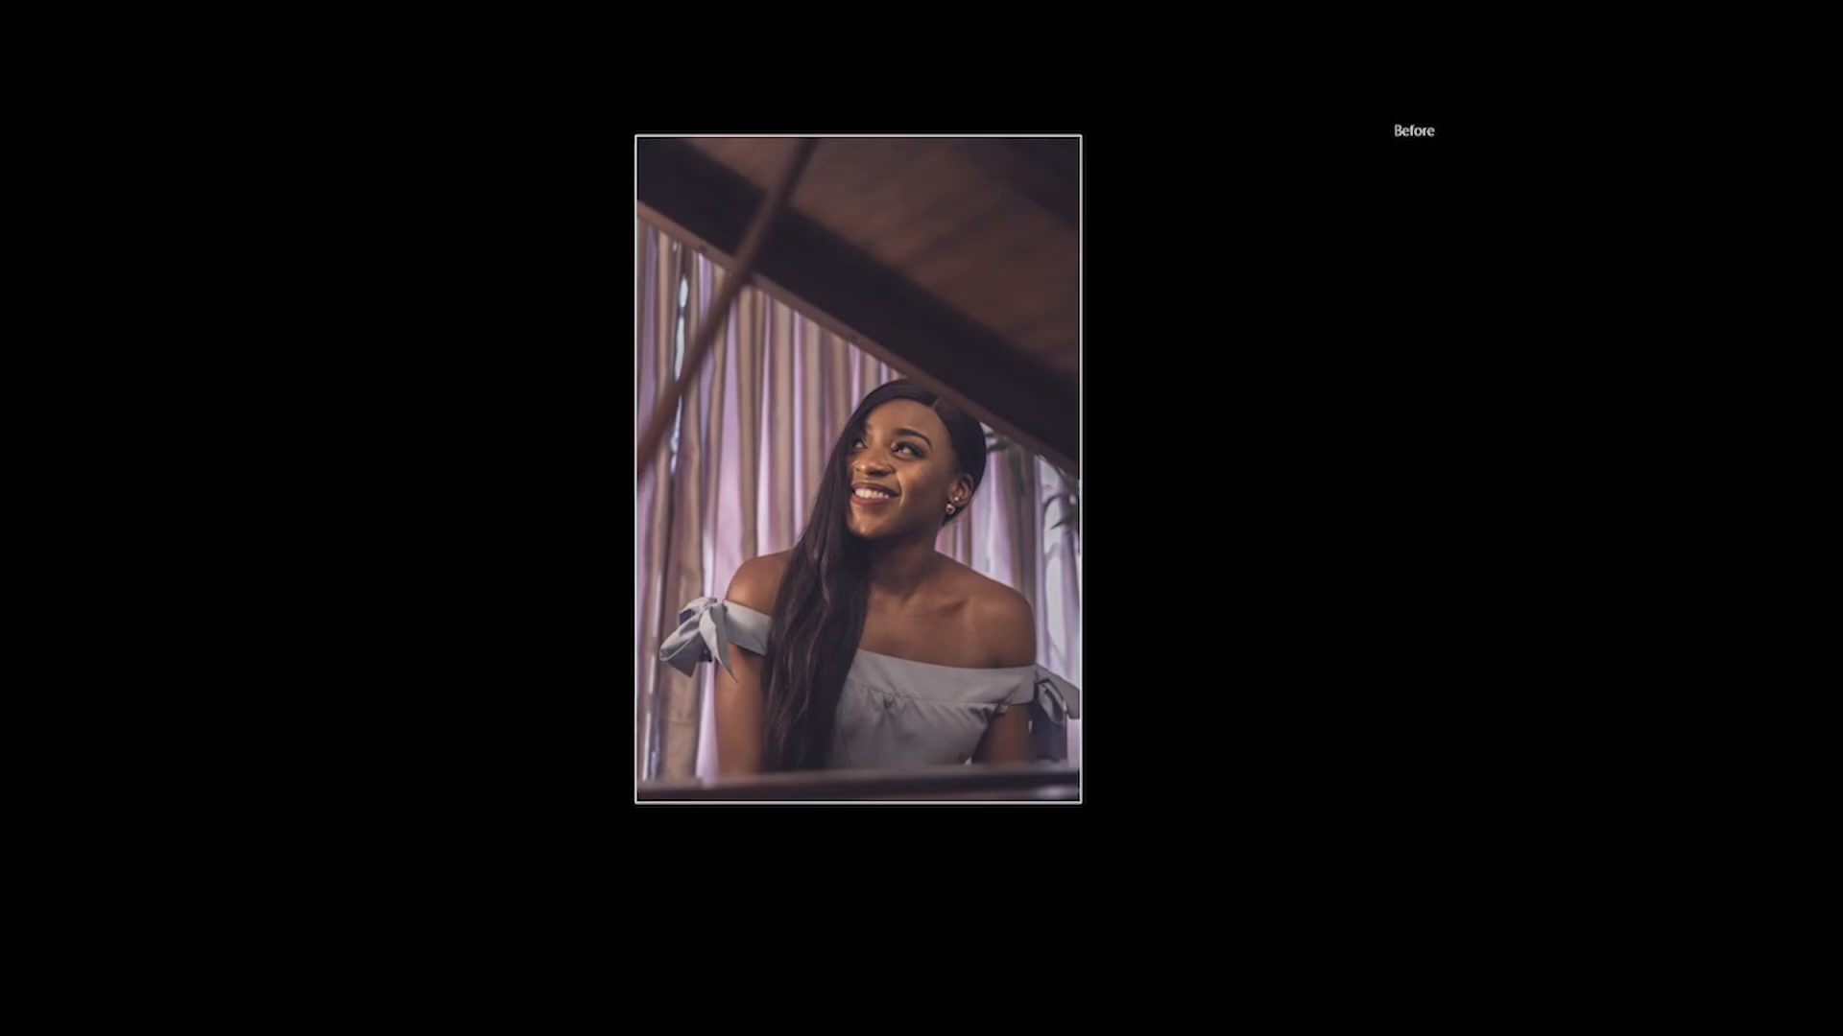
key("l")
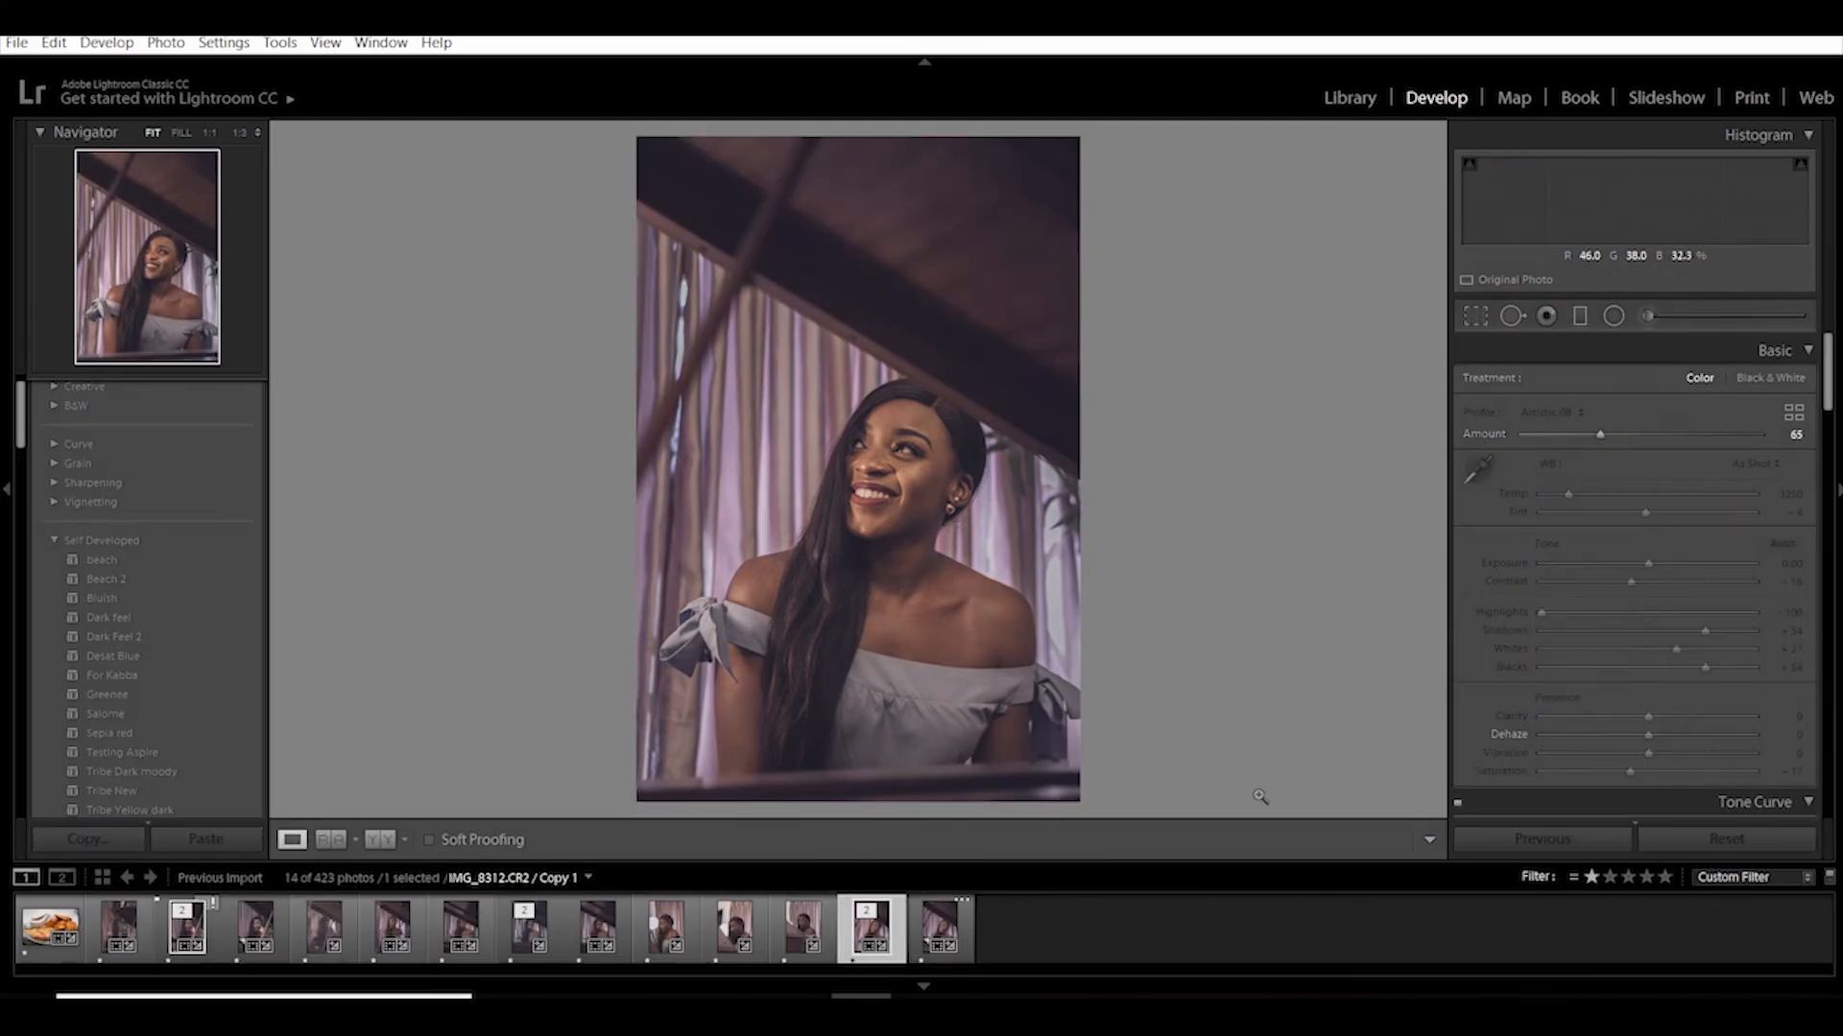
Step: Reset all develop settings of the original photo IMG_8312.CR2 and switch between it and the edited virtual copy to compare them
left_click(1675, 840)
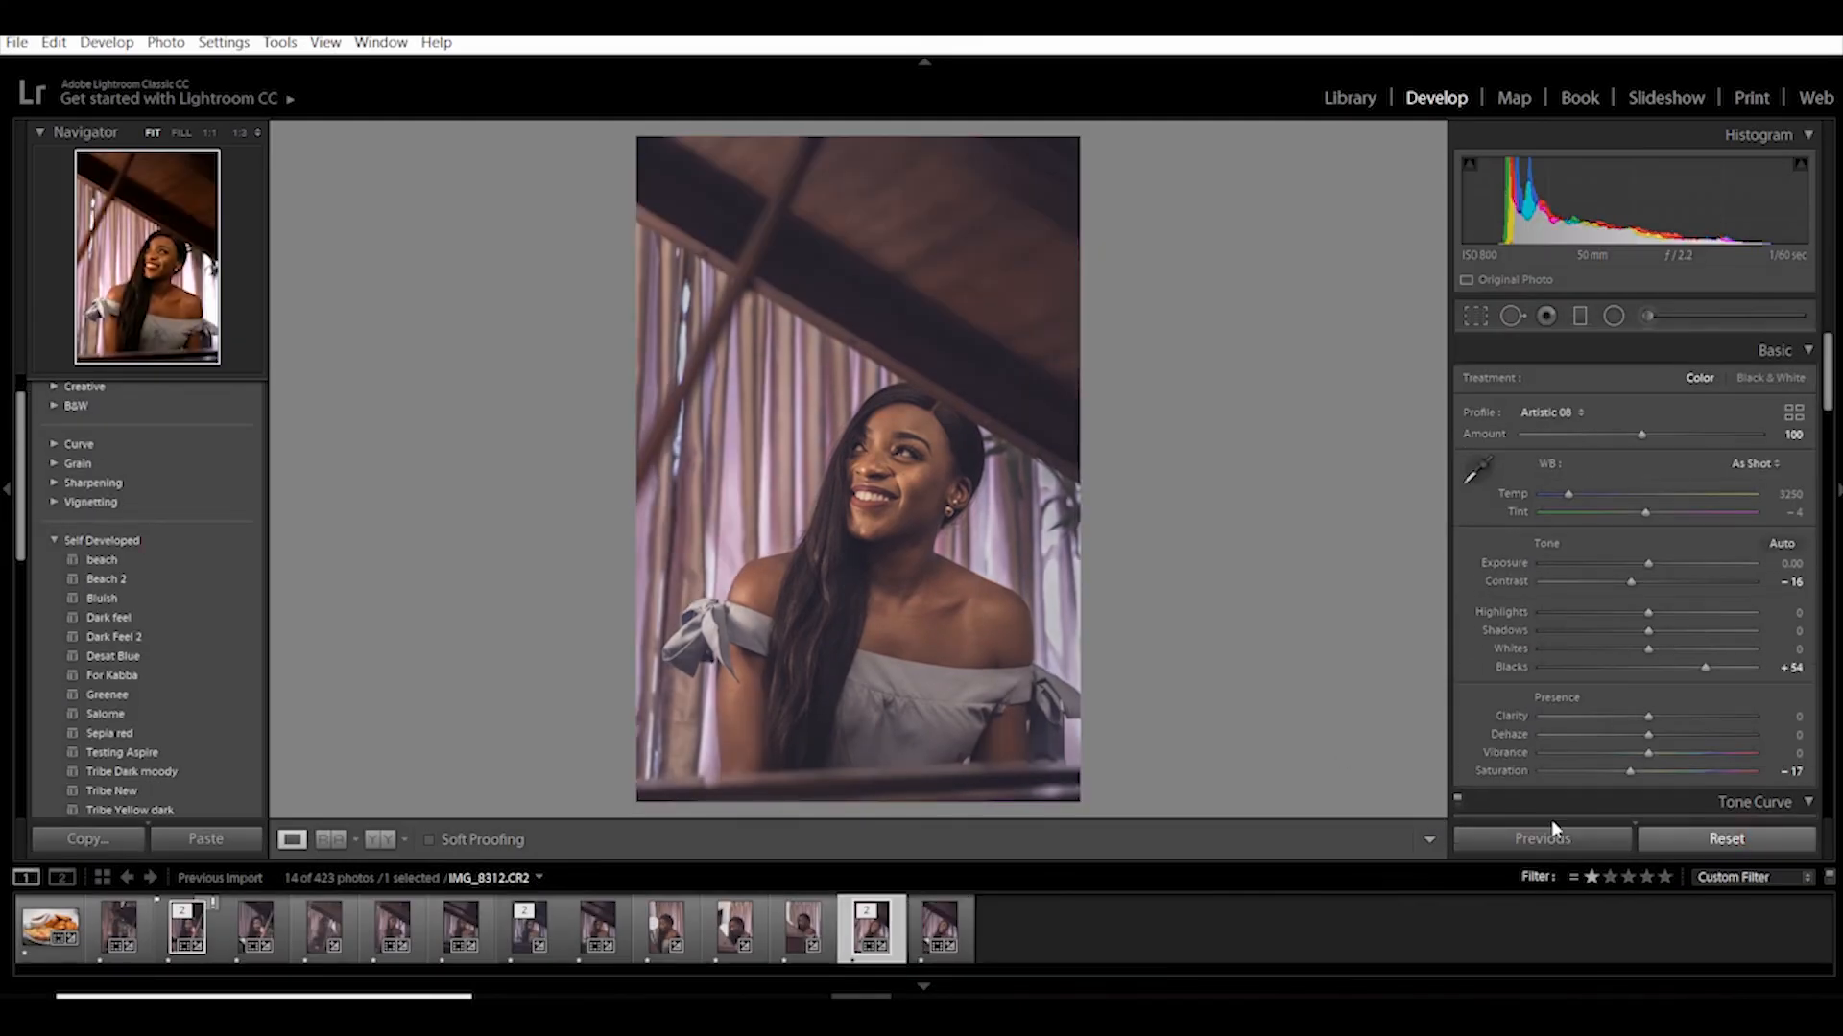
key("Right")
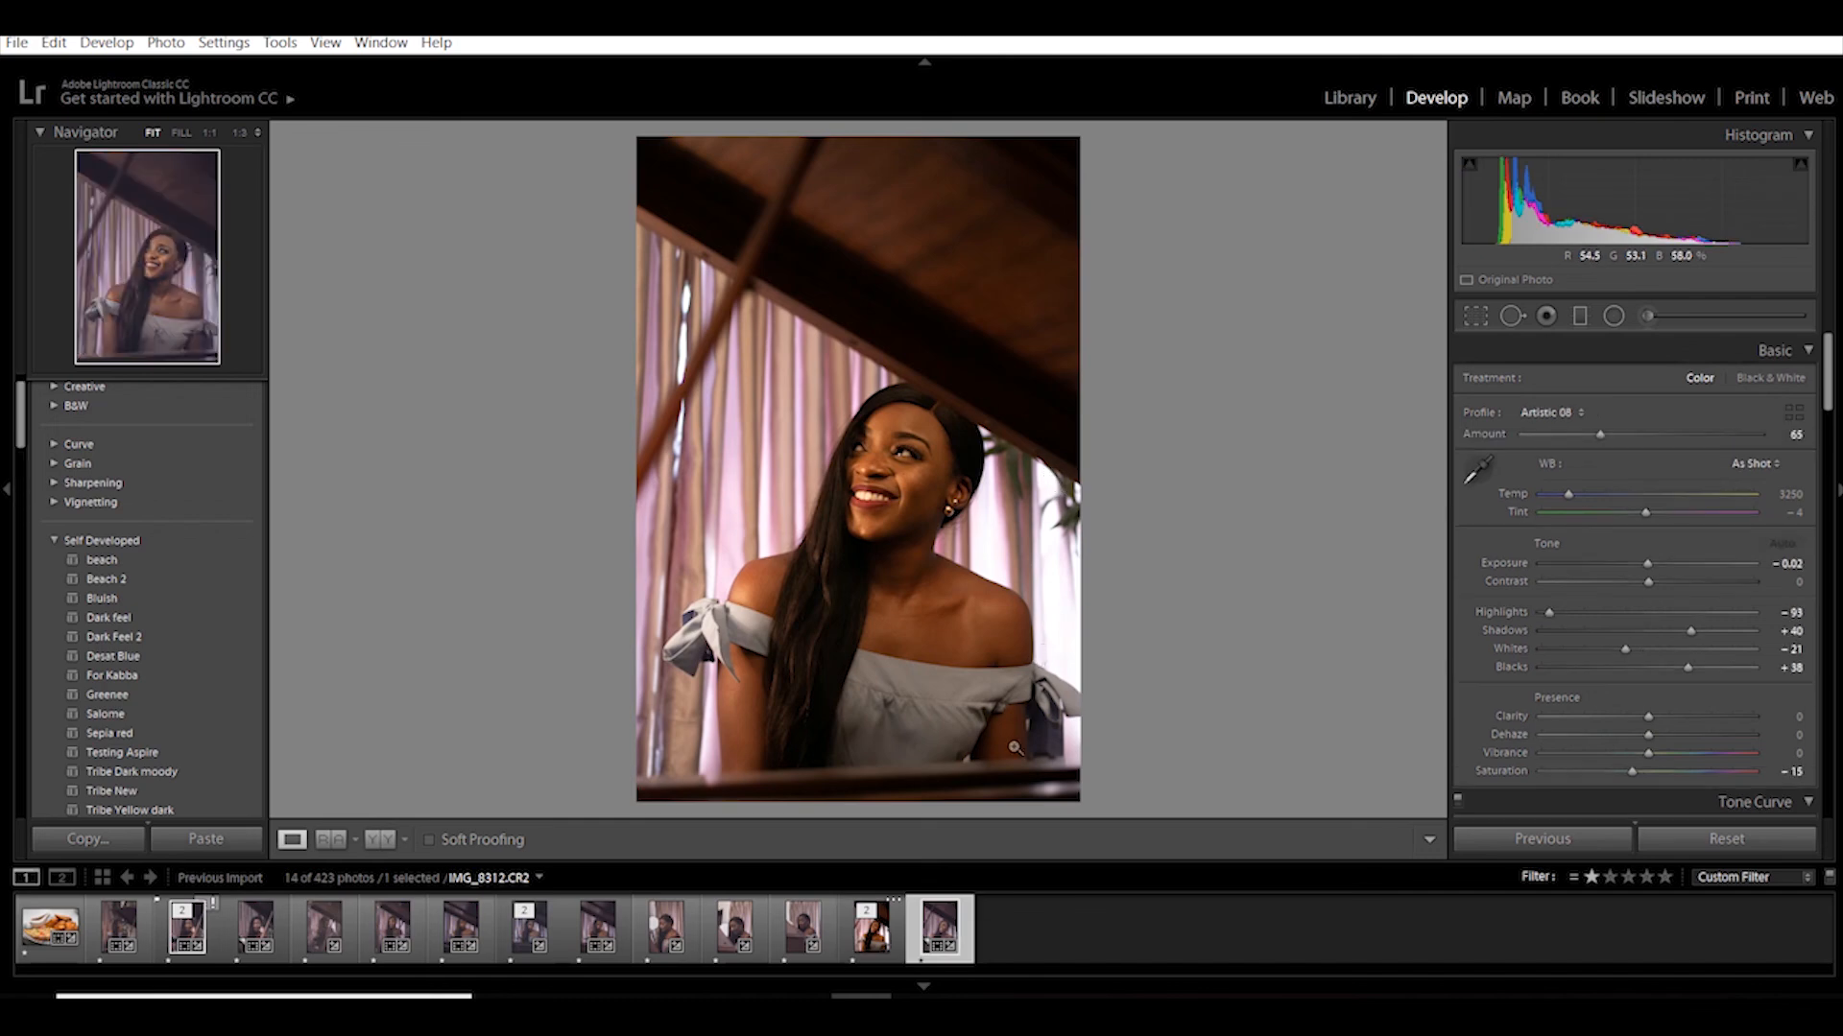
key("Left")
key("Left")
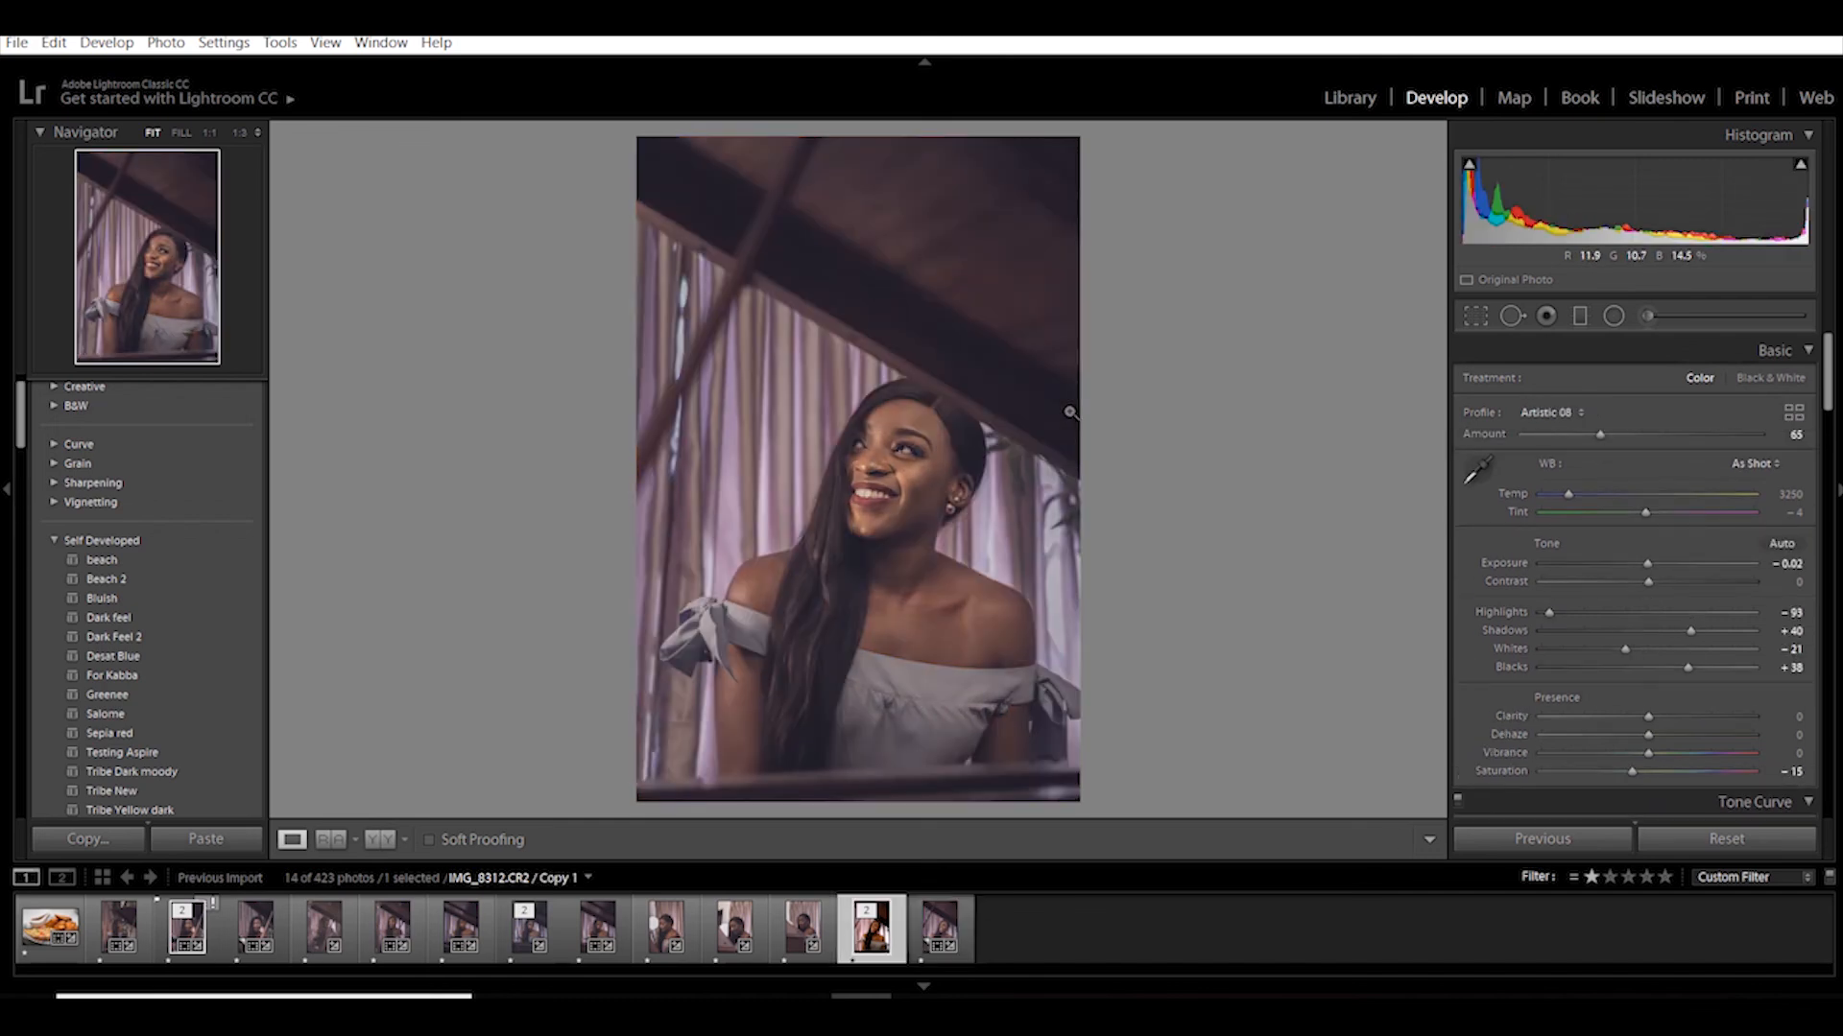